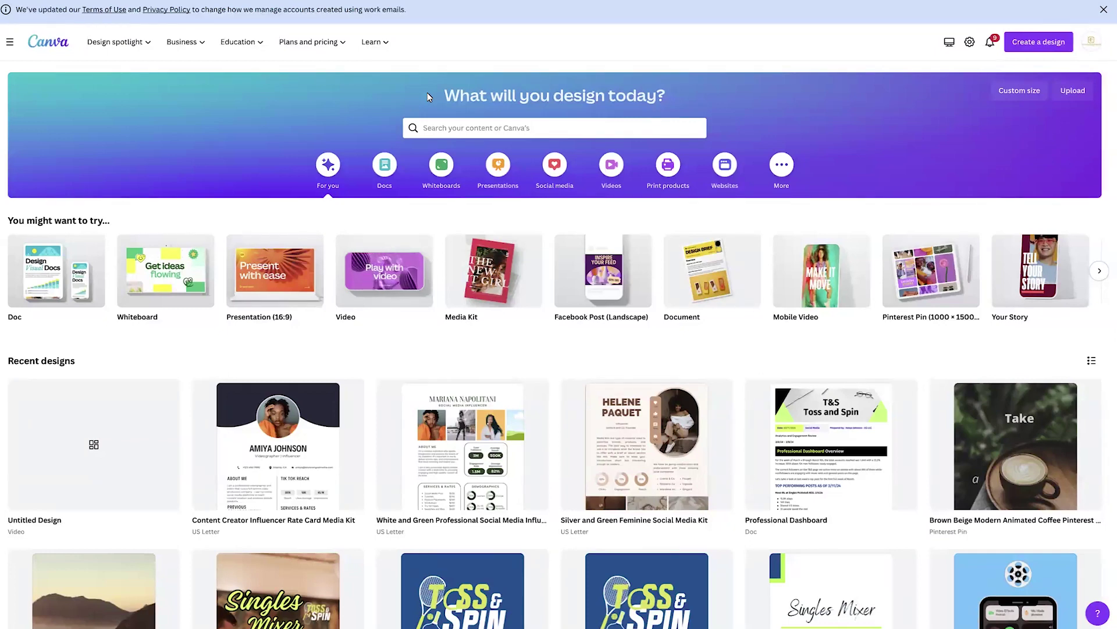
- Create a blank 1920 × 1080 px video design and add three more blank pages to its timeline
{"action": "mouse_move", "coordinate": [419, 275]}
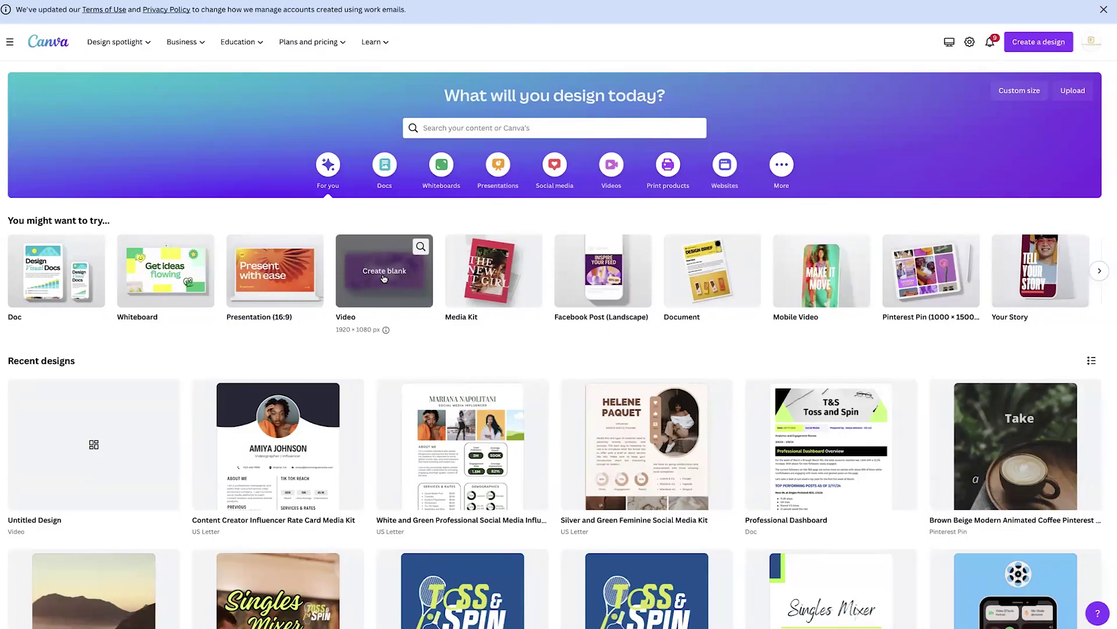
{"action": "left_click", "coordinate": [384, 277]}
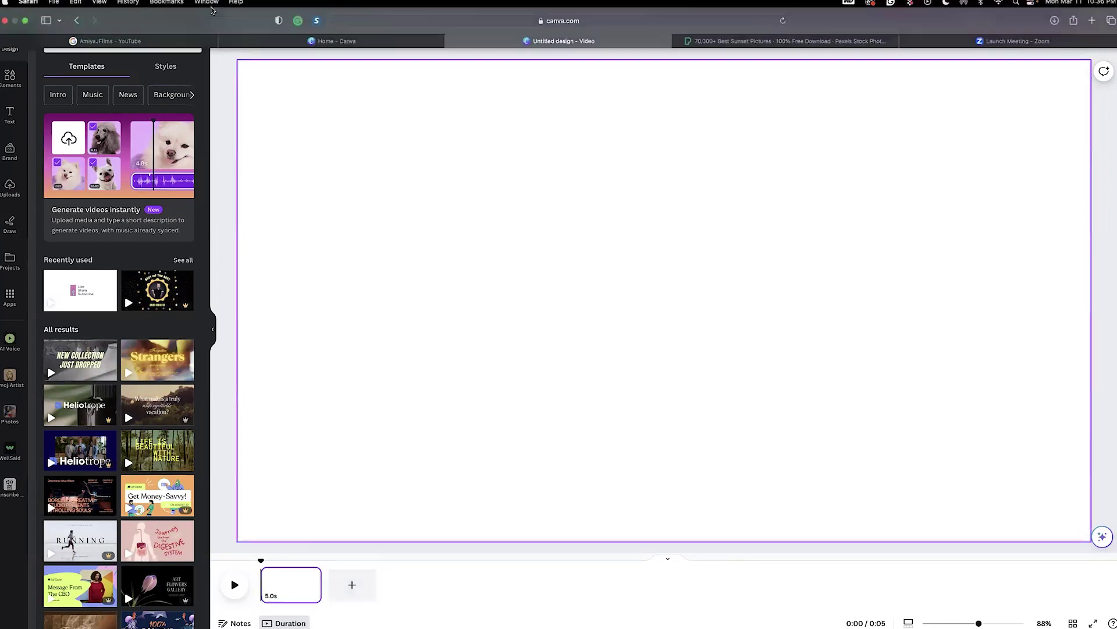
{"action": "left_click", "coordinate": [350, 585]}
{"action": "left_click", "coordinate": [412, 601]}
{"action": "left_click", "coordinate": [495, 599]}
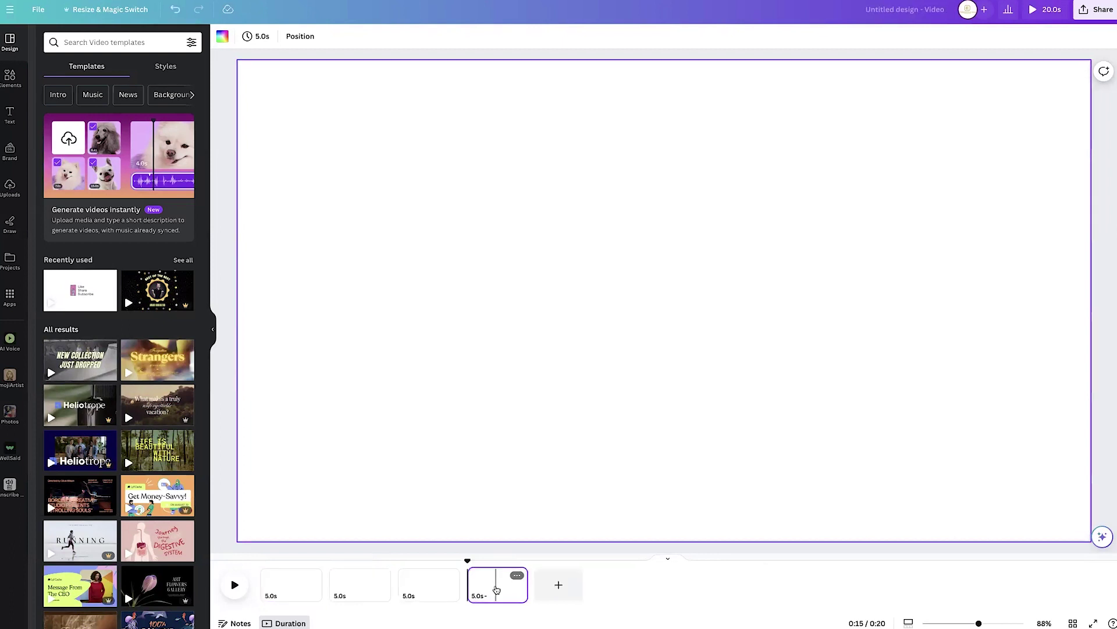
- Add eight more blank pages at the end of the timeline to make twelve pages
{"action": "key", "text": "ctrl+Return"}
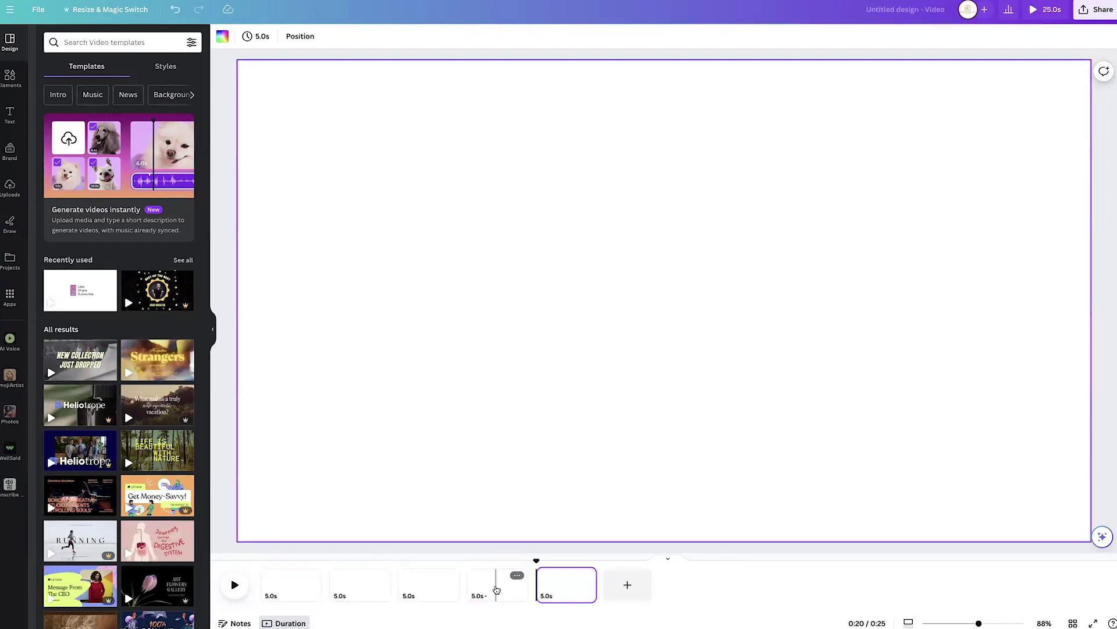
{"action": "left_click", "coordinate": [496, 589]}
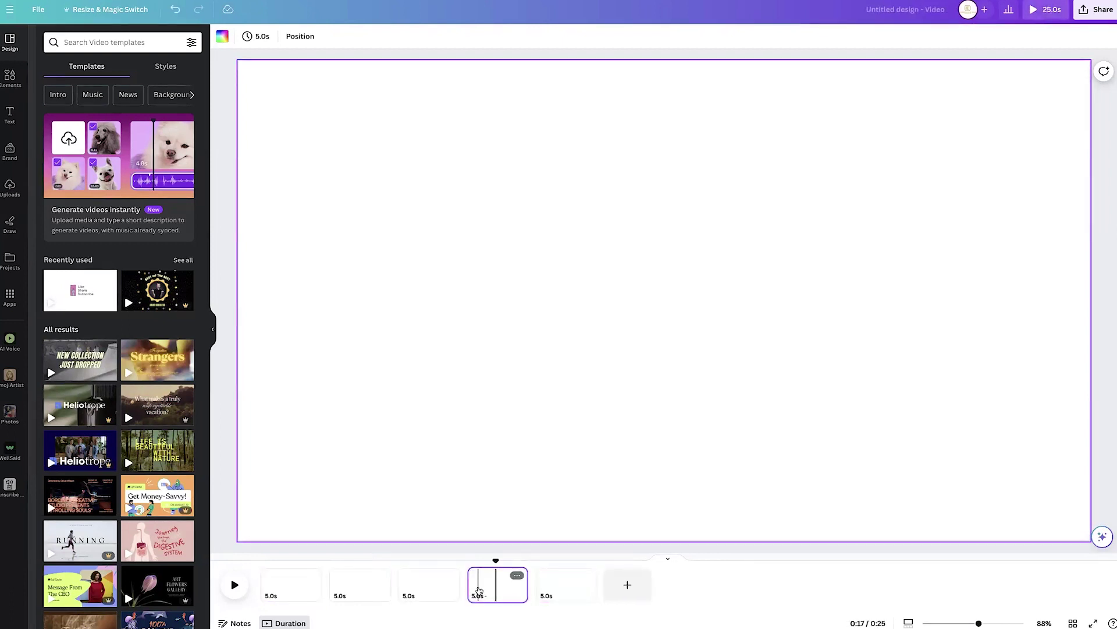
{"action": "left_click", "coordinate": [568, 592]}
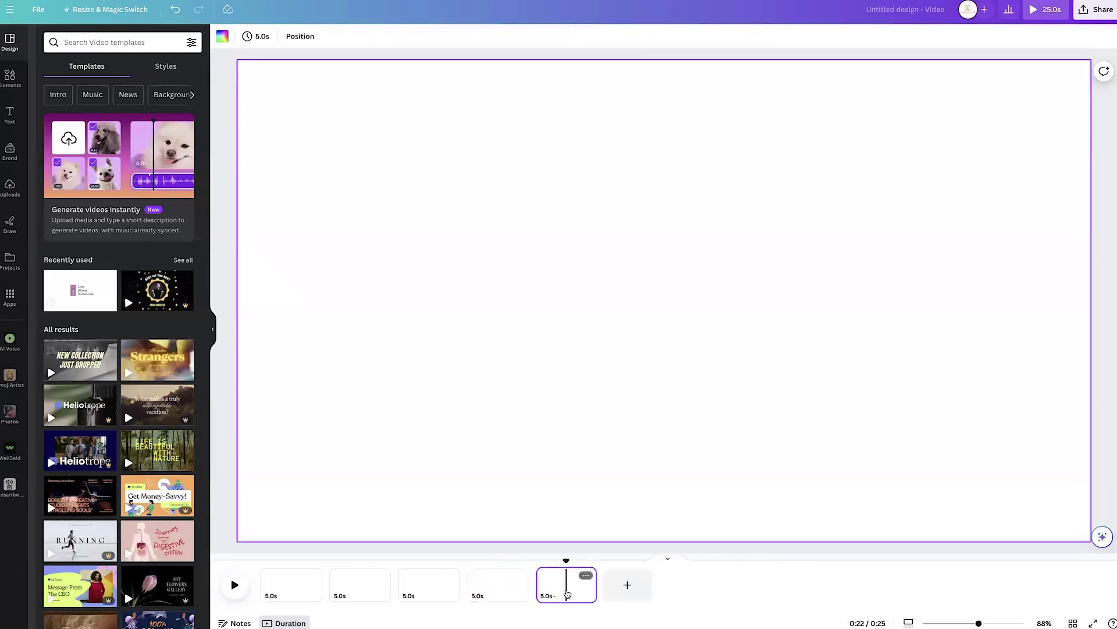
{"action": "key", "text": "ctrl+Return"}
{"action": "key", "text": "ctrl+Return"}
{"action": "key", "text": "ctrl+Return"}
{"action": "key", "text": "ctrl+Return"}
{"action": "key", "text": "ctrl+Return"}
{"action": "key", "text": "ctrl+Return"}
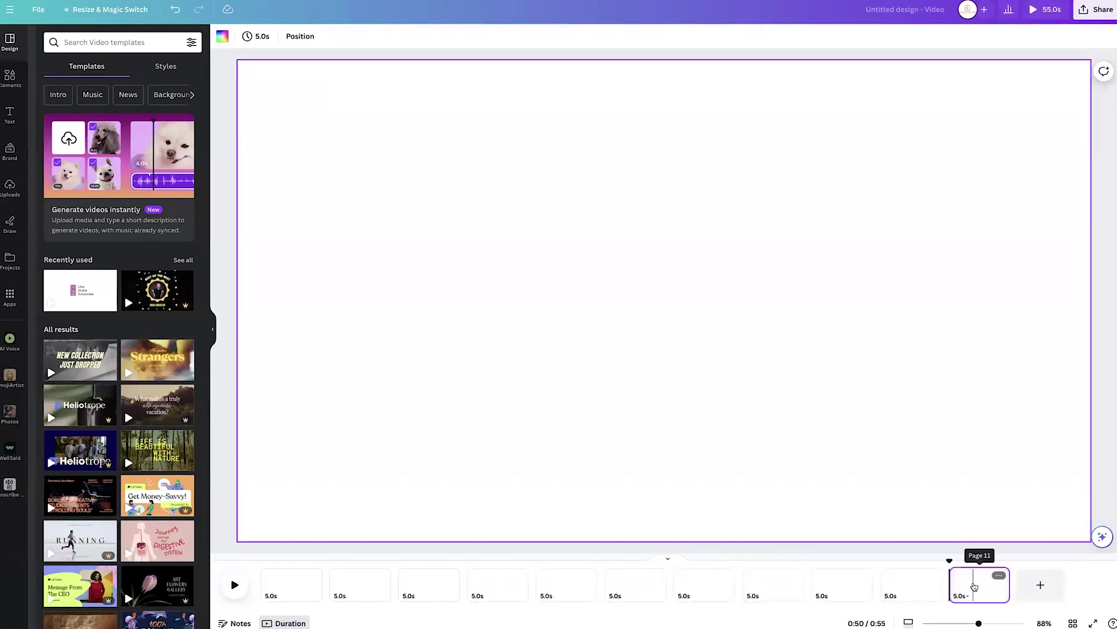
{"action": "key", "text": "ctrl+Return"}
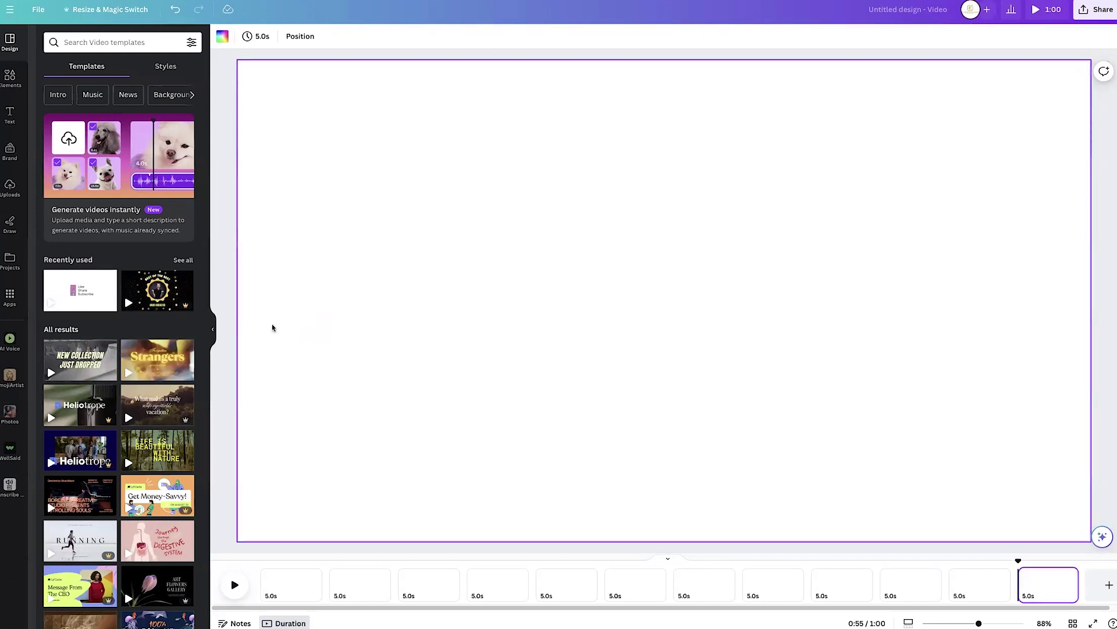
- Try several preset colors as the last page's background and settle on the light green default solid color
{"action": "left_click", "coordinate": [404, 163]}
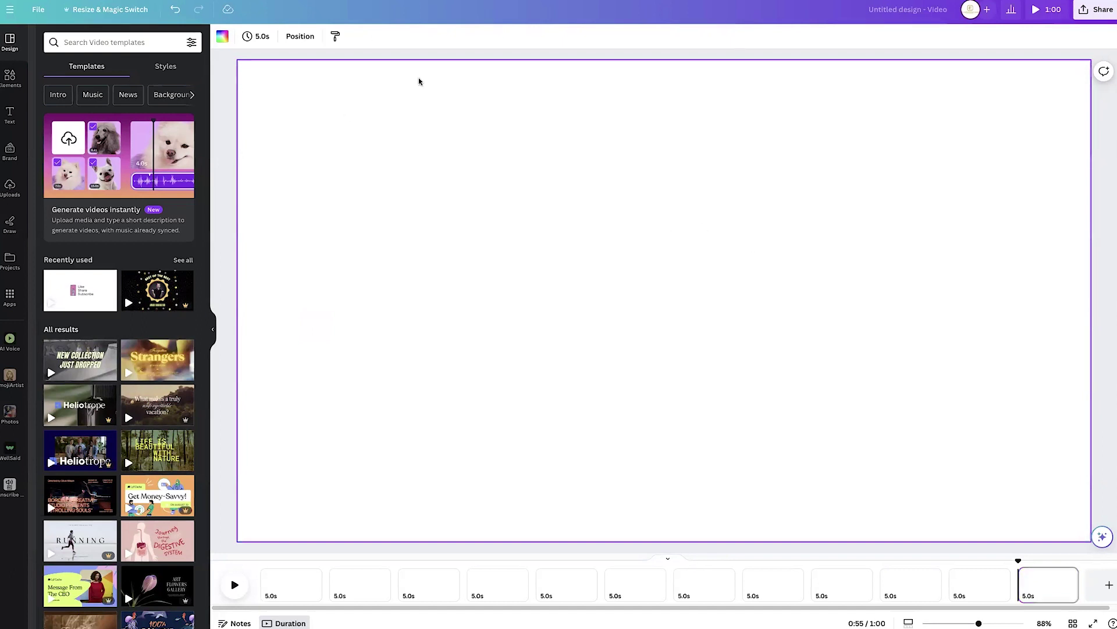
{"action": "left_click", "coordinate": [224, 40]}
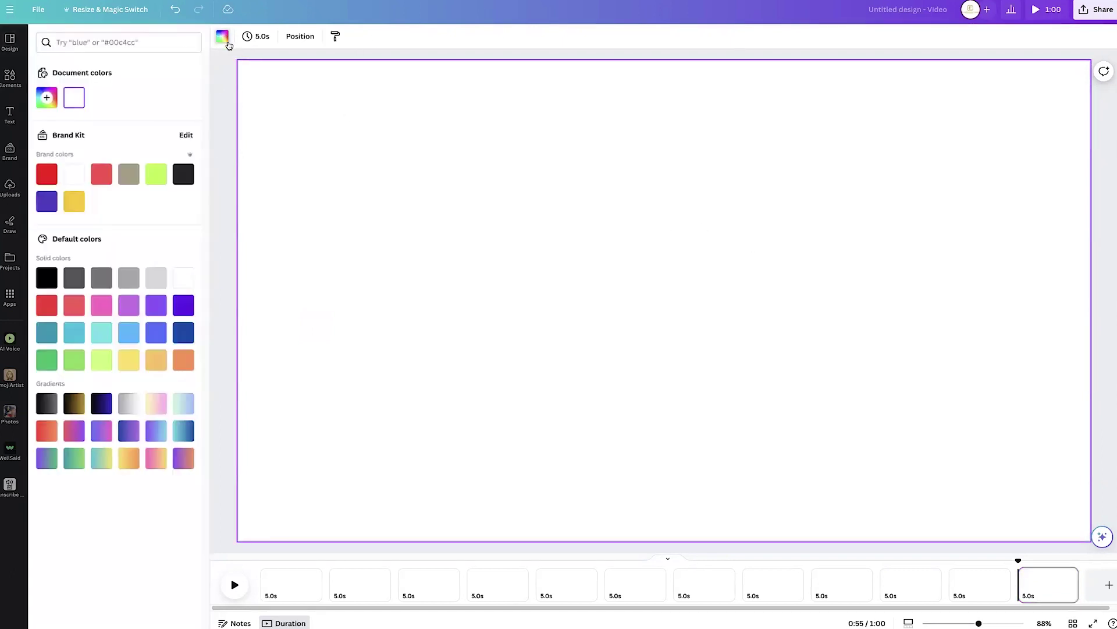
{"action": "left_click", "coordinate": [156, 174]}
{"action": "left_click", "coordinate": [129, 278]}
{"action": "left_click", "coordinate": [131, 309]}
{"action": "left_click", "coordinate": [129, 332]}
{"action": "left_click", "coordinate": [101, 403]}
{"action": "left_click", "coordinate": [82, 361]}
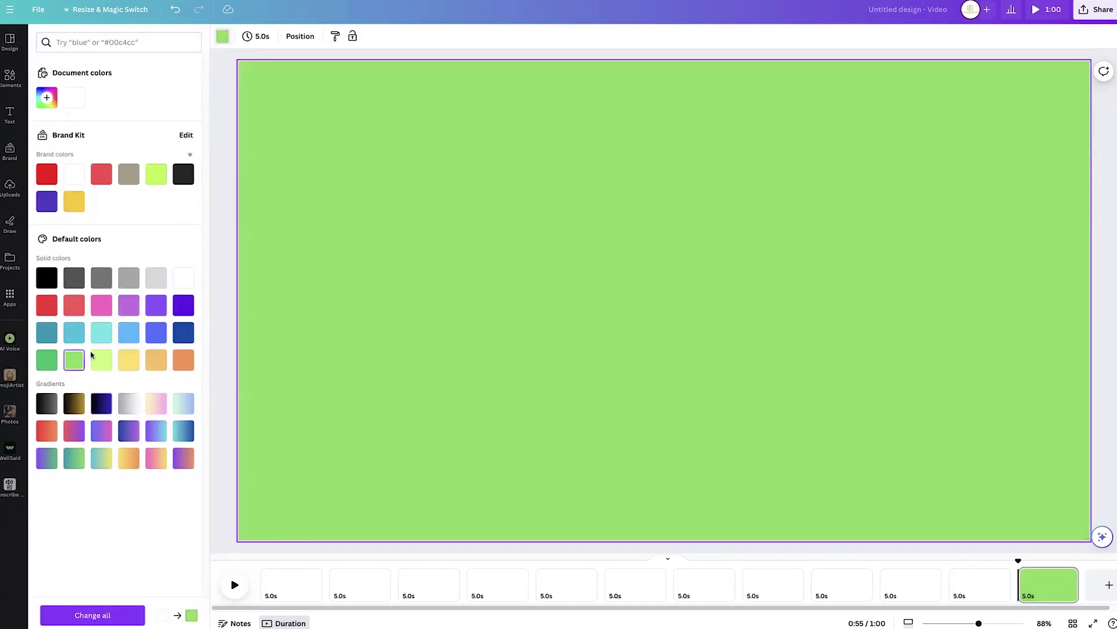
- Lighten the last page's background to custom color #D6F1CA and move that page to the start of the timeline
{"action": "left_click", "coordinate": [45, 99]}
{"action": "left_click_drag", "start_coordinate": [64, 186], "coordinate": [67, 148]}
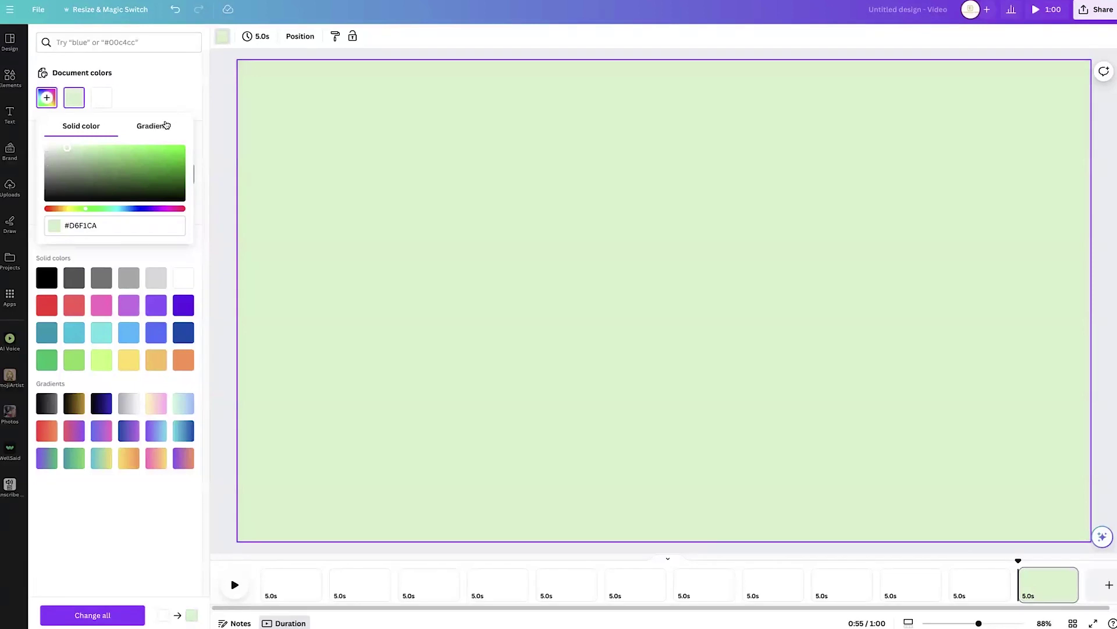
{"action": "left_click", "coordinate": [180, 105]}
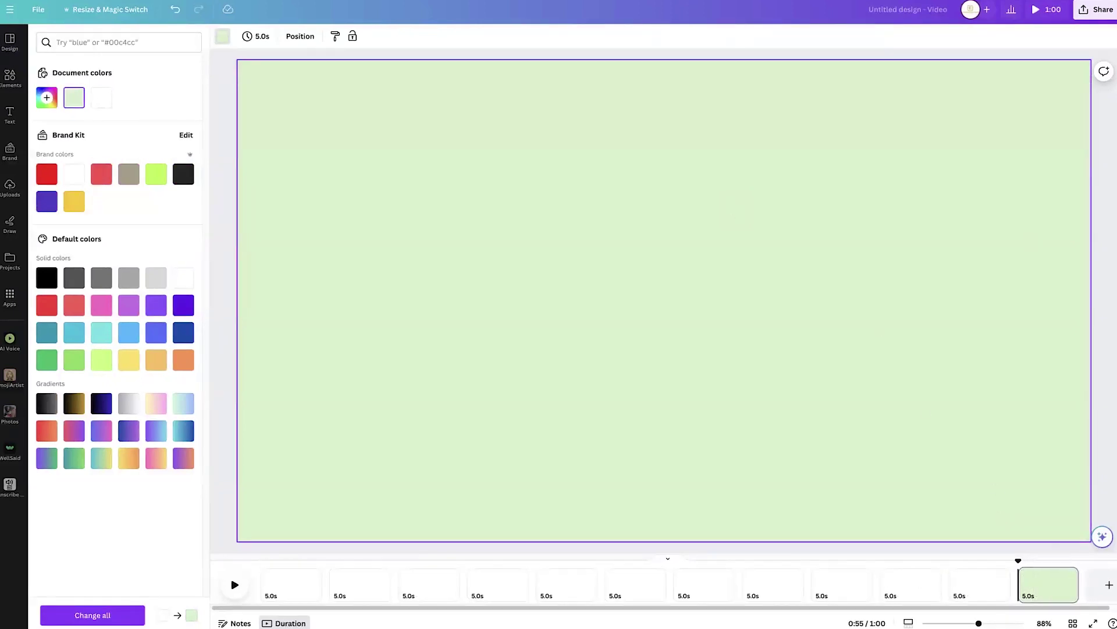
{"action": "left_click_drag", "start_coordinate": [1043, 580], "coordinate": [279, 587]}
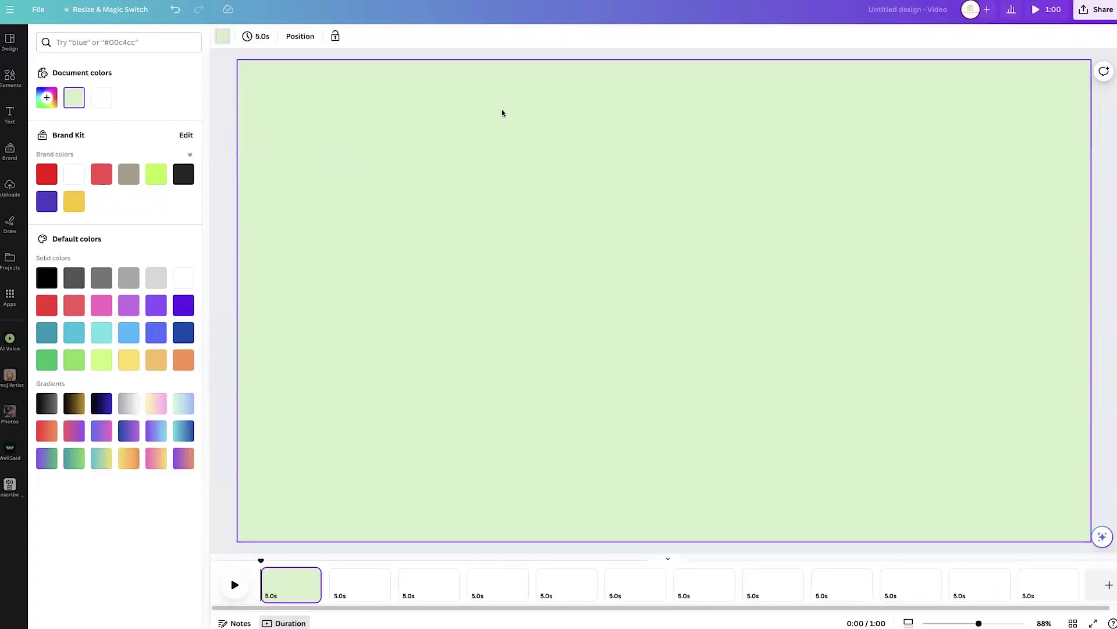
- Add a Heading text box to the green page and enlarge it to a font size of about 88.5
{"action": "left_click", "coordinate": [9, 117]}
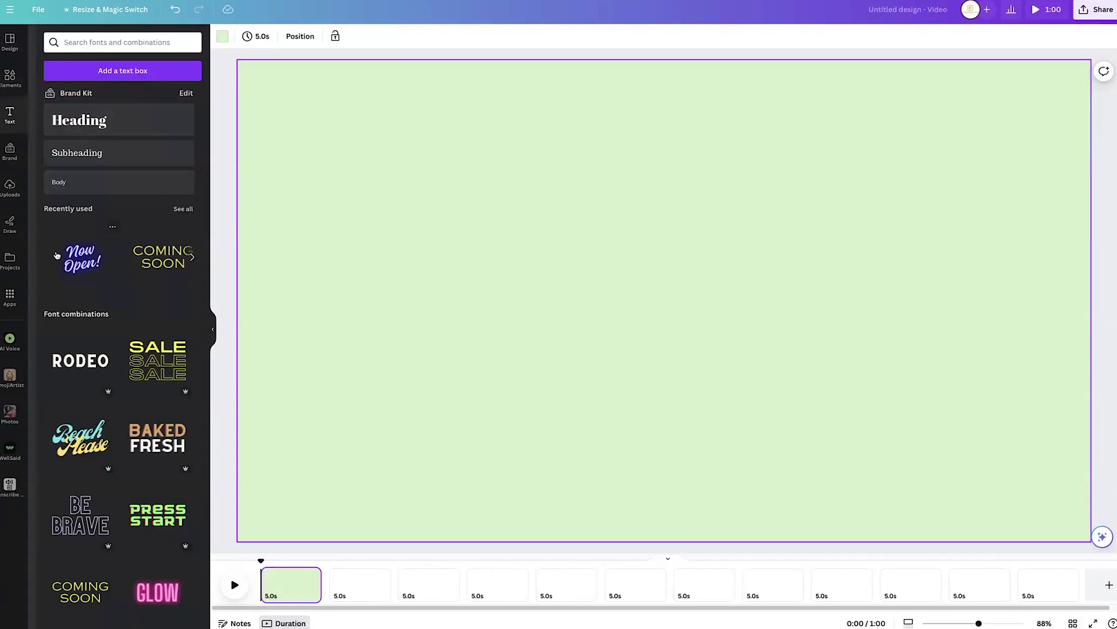
{"action": "mouse_move", "coordinate": [99, 396]}
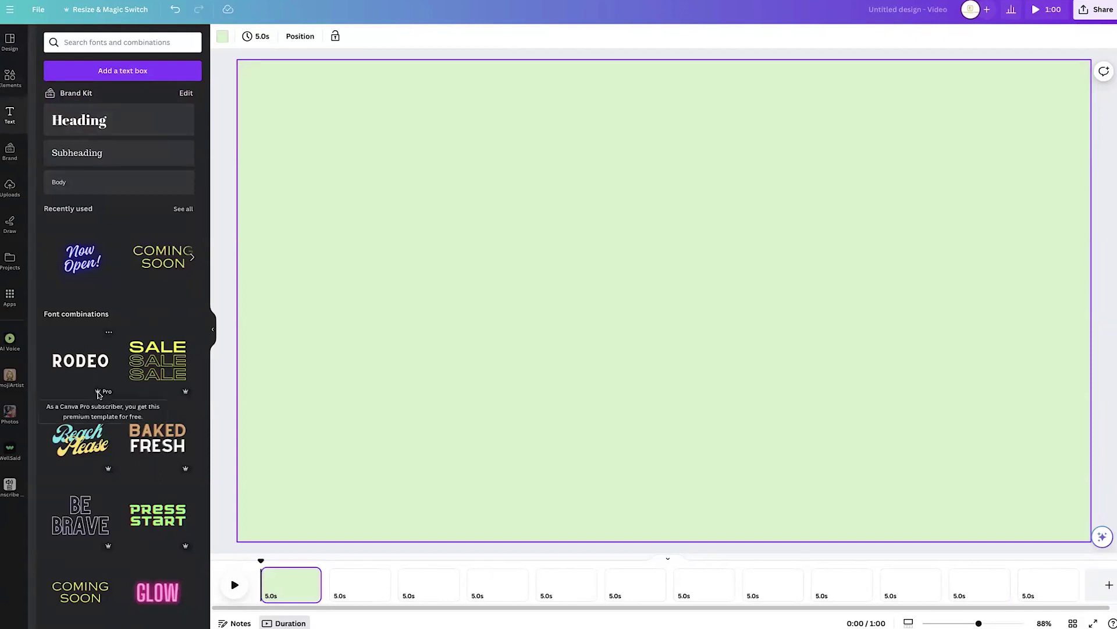
{"action": "mouse_move", "coordinate": [175, 391]}
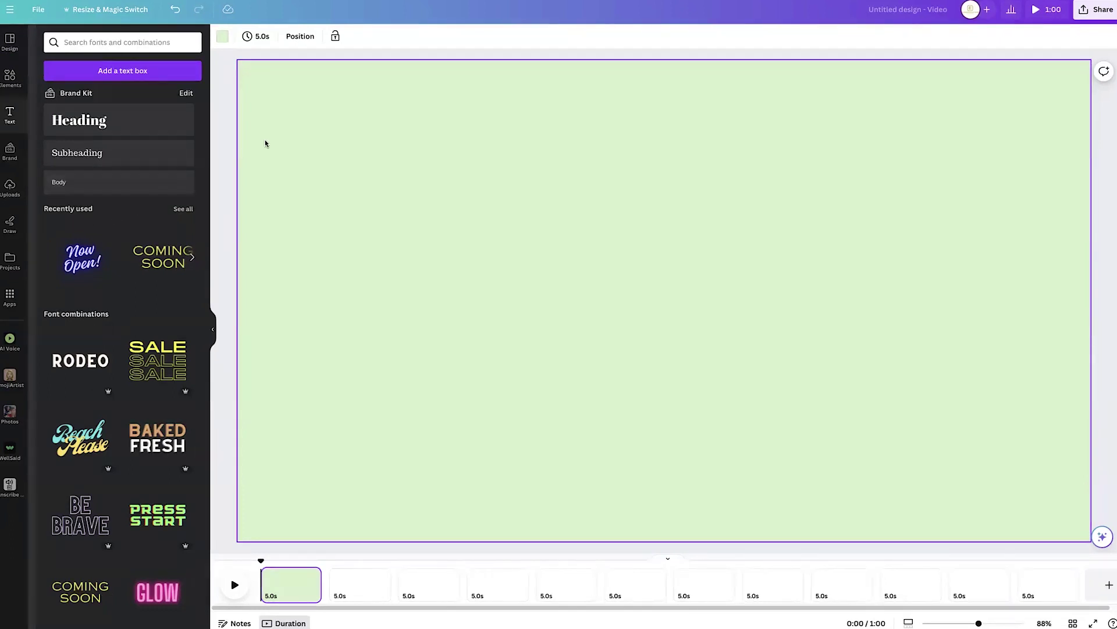
{"action": "left_click", "coordinate": [79, 120]}
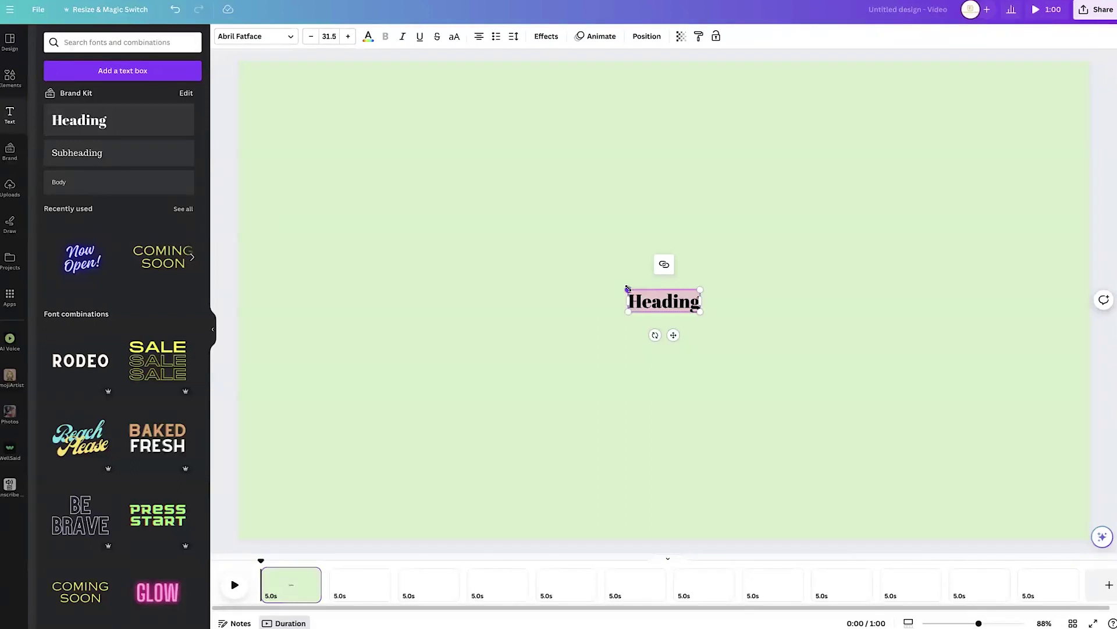
{"action": "left_click_drag", "start_coordinate": [624, 287], "coordinate": [495, 246]}
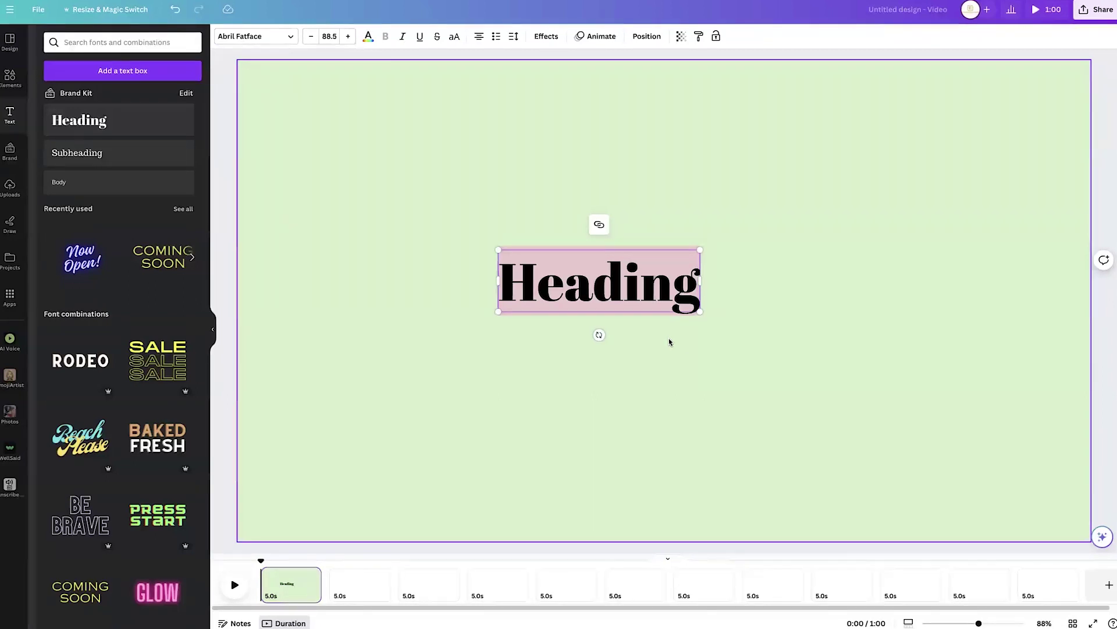
- Replace the heading text with "Nature SlideShow" and center it on the page
{"action": "type", "text": "N"}
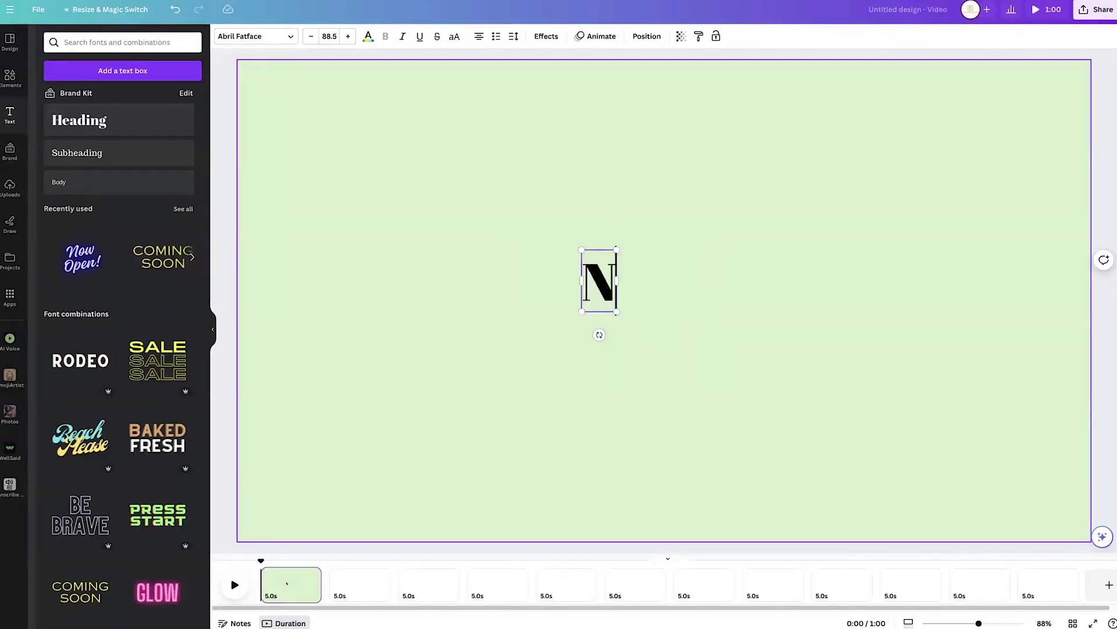
{"action": "type", "text": "ature"}
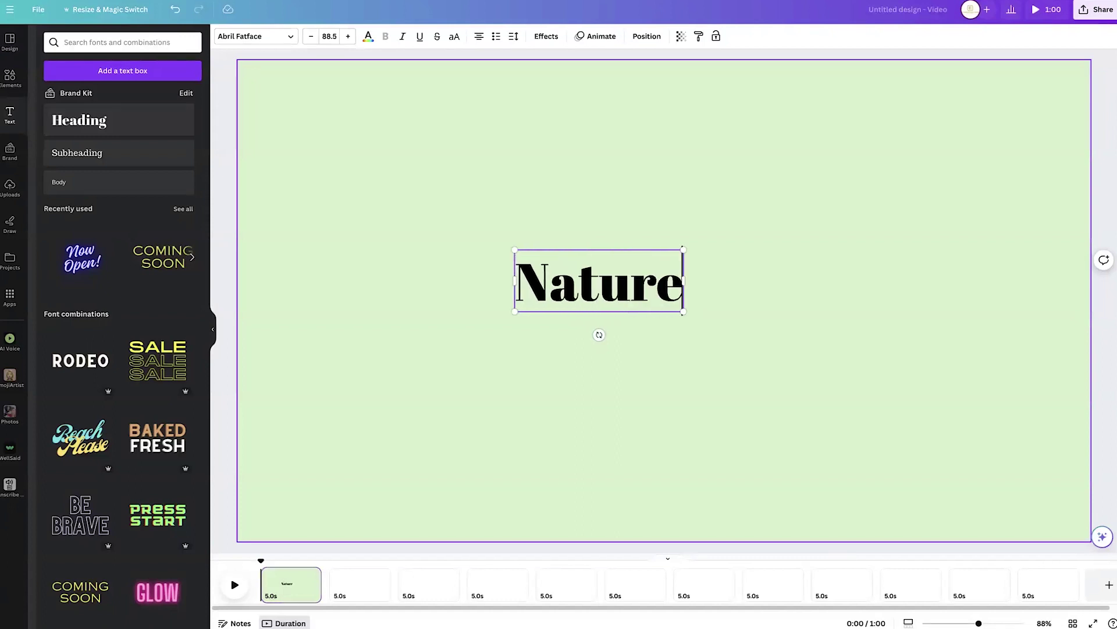
{"action": "type", "text": " SlideShow"}
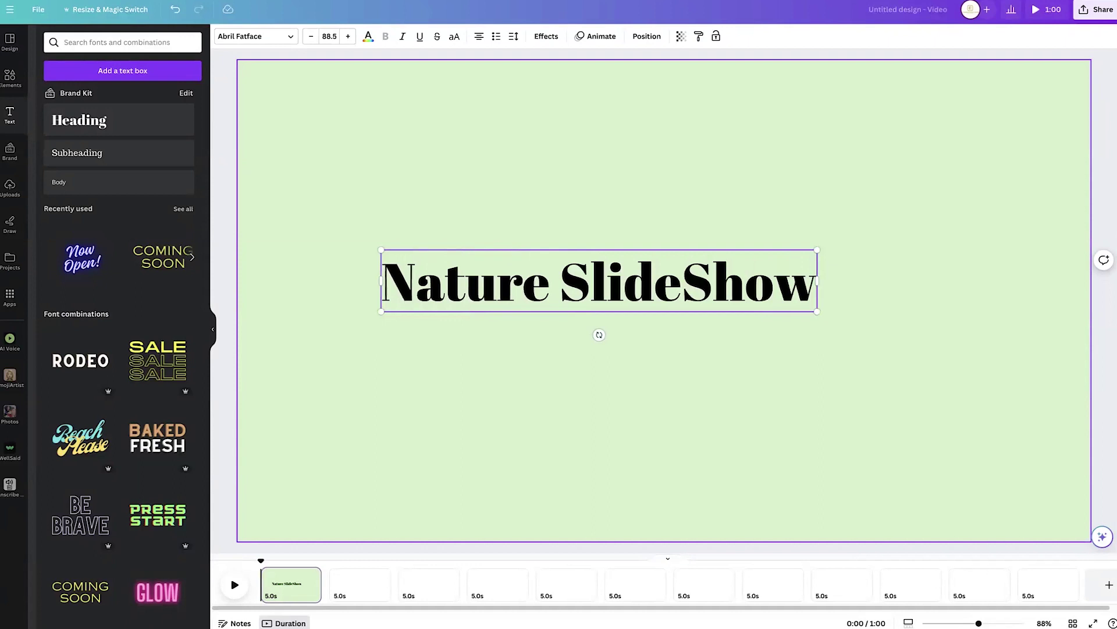
{"action": "left_click", "coordinate": [805, 391]}
{"action": "left_click_drag", "start_coordinate": [568, 266], "coordinate": [633, 292]}
- Compare a few fonts such as Avenir on the "Nature SlideShow" title and set it to Authenia
{"action": "double_click", "coordinate": [633, 293]}
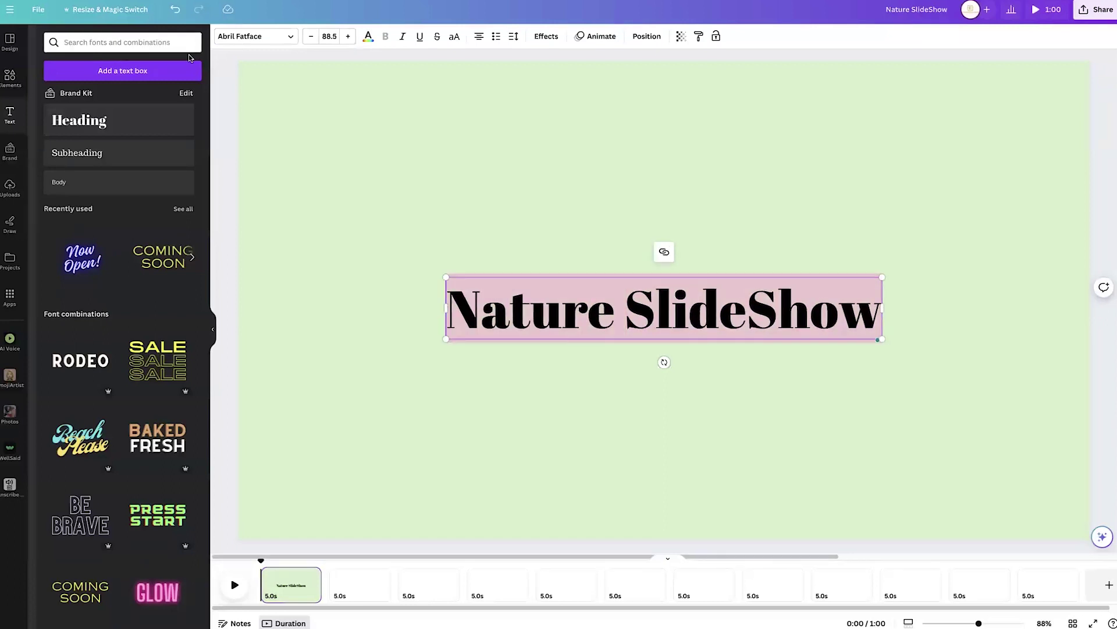
{"action": "left_click", "coordinate": [248, 42]}
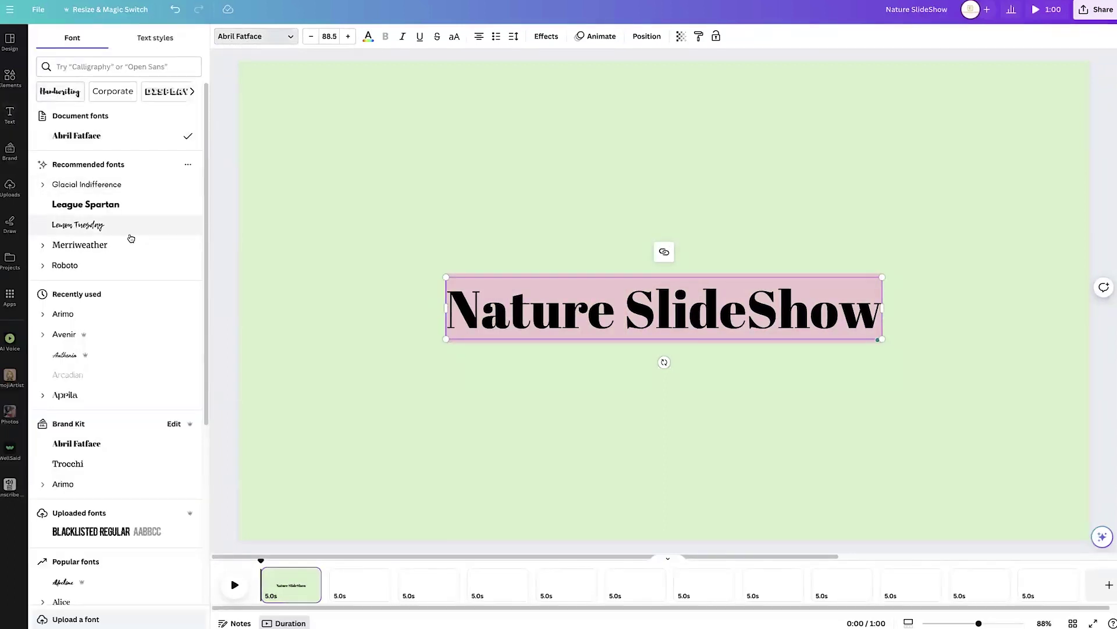
{"action": "left_click", "coordinate": [85, 339]}
{"action": "left_click", "coordinate": [105, 359]}
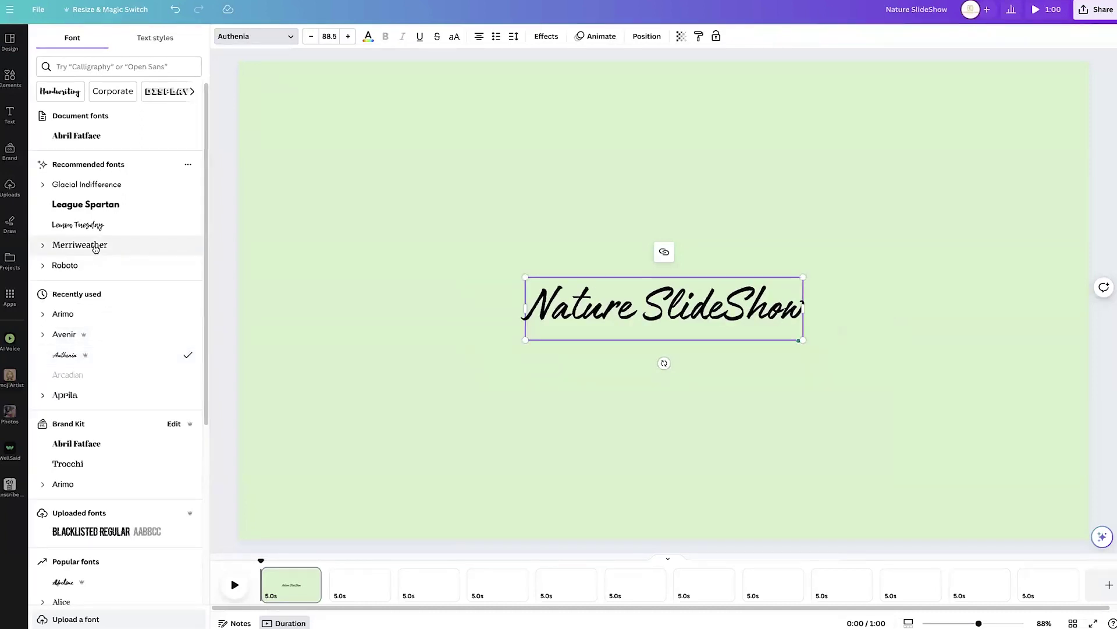
{"action": "left_click", "coordinate": [96, 226]}
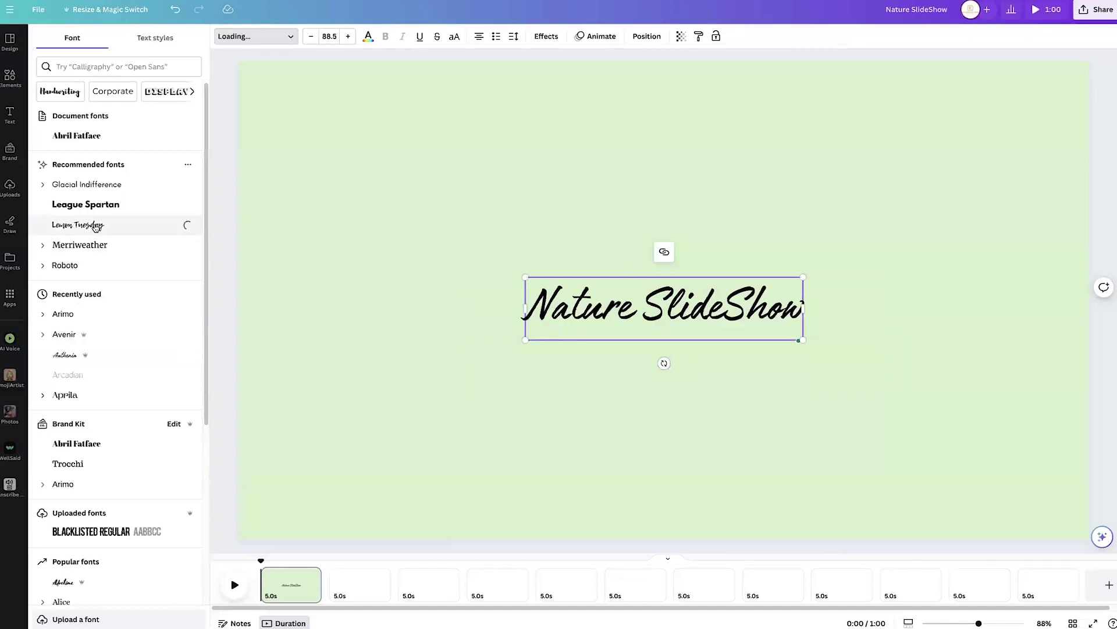
{"action": "left_click", "coordinate": [92, 355]}
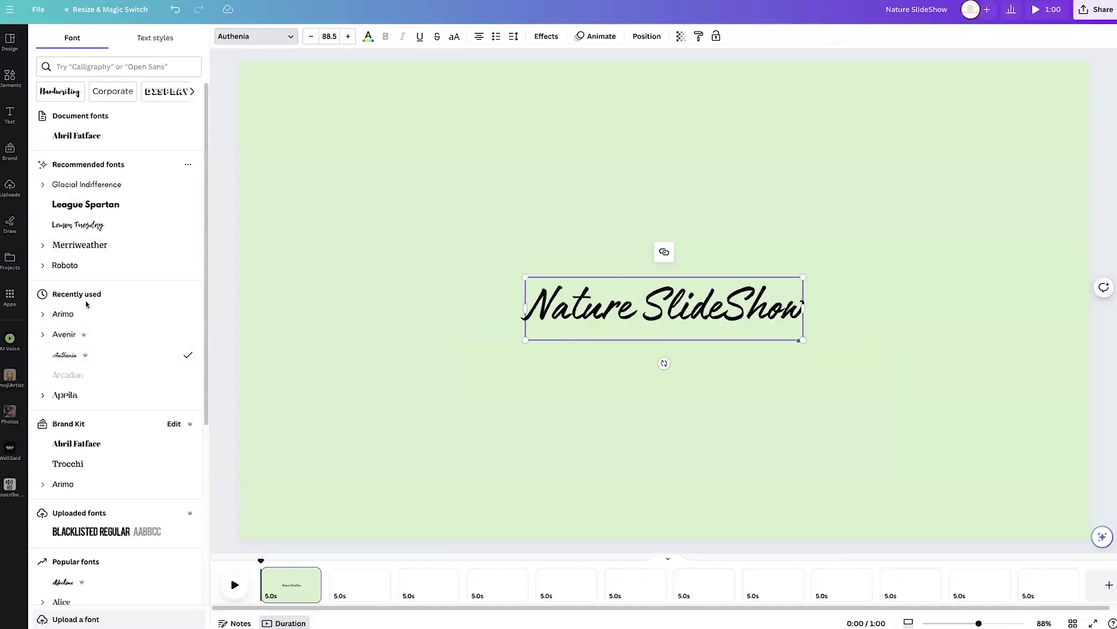
{"action": "left_click", "coordinate": [95, 339]}
{"action": "left_click", "coordinate": [110, 364]}
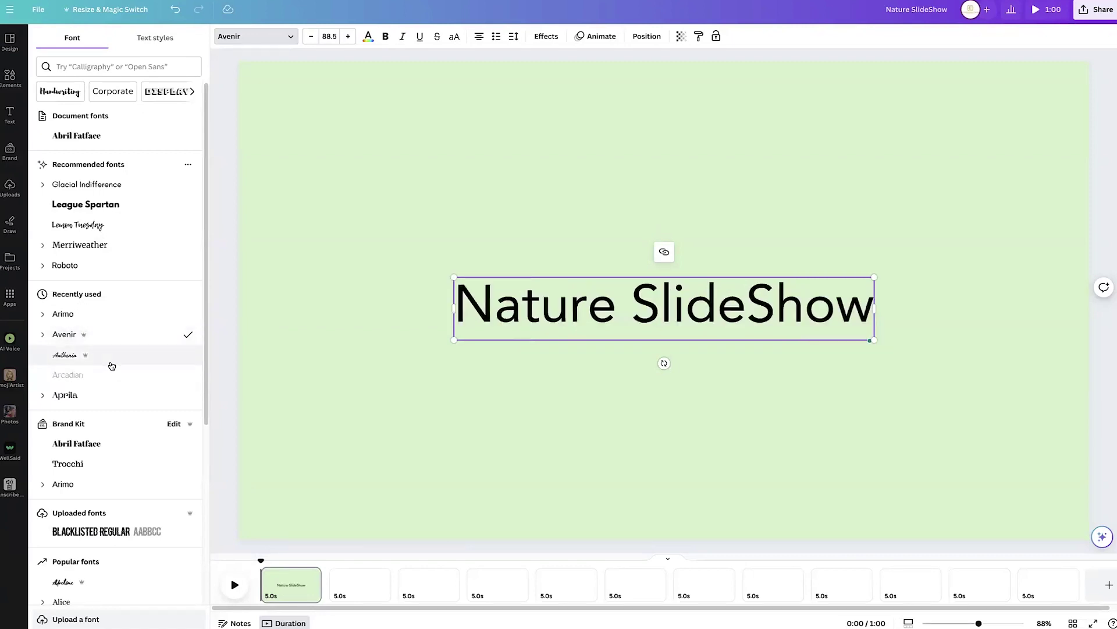
{"action": "left_click", "coordinate": [370, 310]}
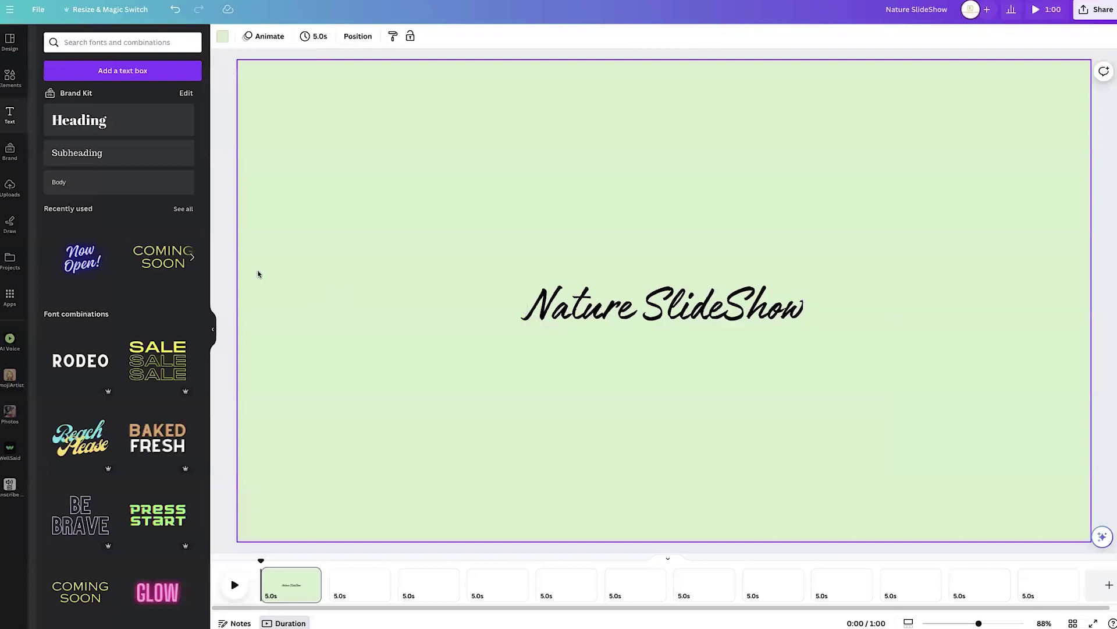
- Enlarge the title to a font size of about 92.4 and re-center it on the page
{"action": "left_click", "coordinate": [589, 322]}
{"action": "left_click_drag", "start_coordinate": [589, 322], "coordinate": [590, 324]}
{"action": "left_click_drag", "start_coordinate": [523, 279], "coordinate": [513, 273]}
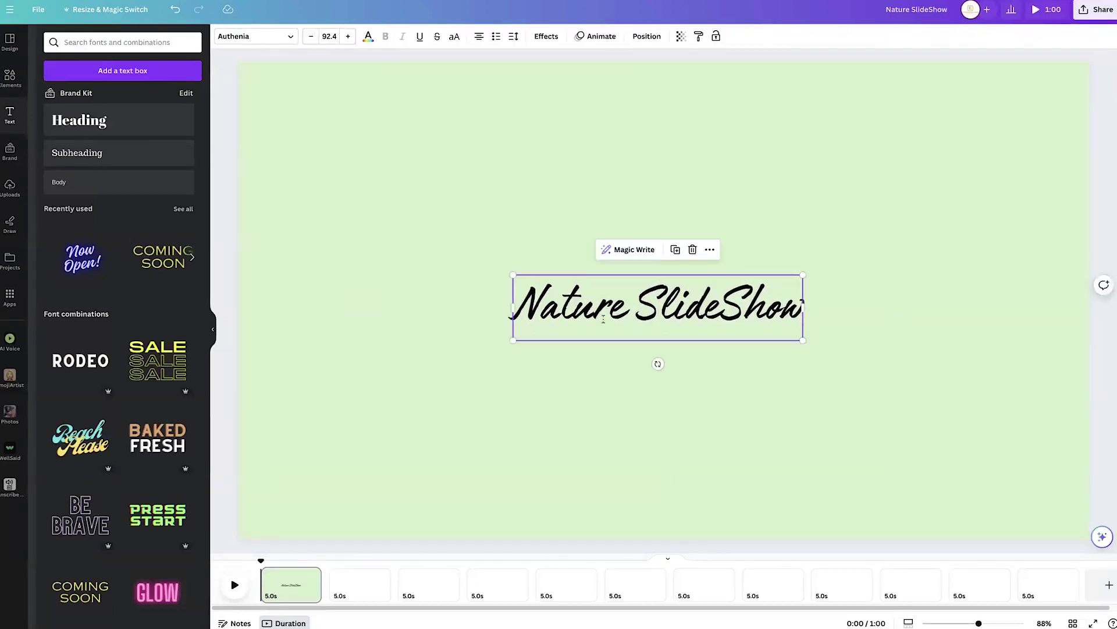
{"action": "left_click_drag", "start_coordinate": [660, 320], "coordinate": [667, 319]}
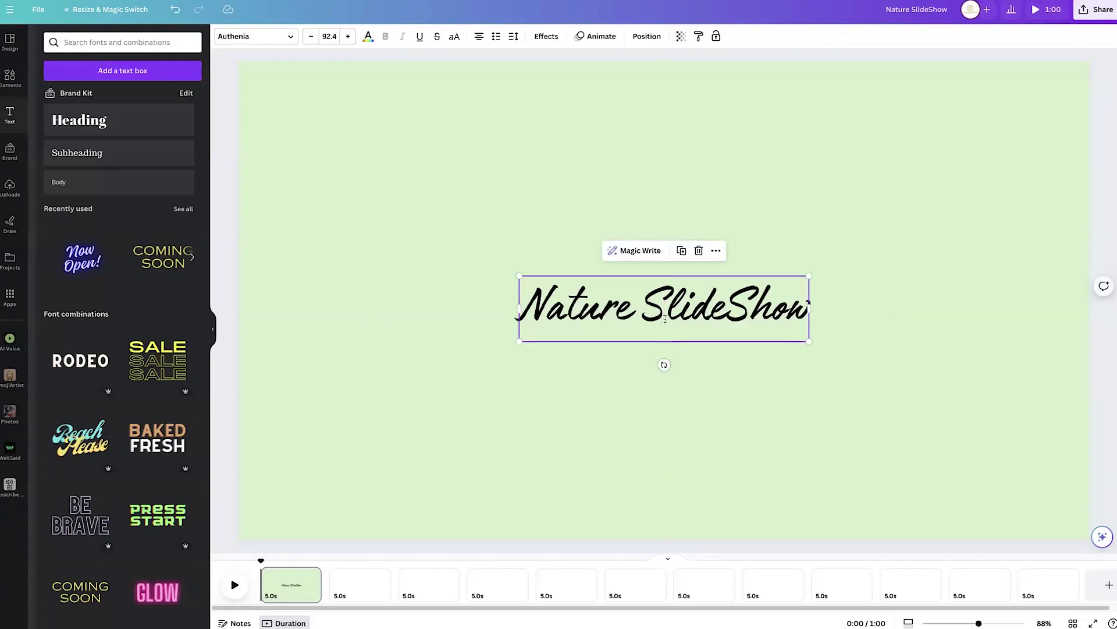
{"action": "left_click", "coordinate": [557, 368]}
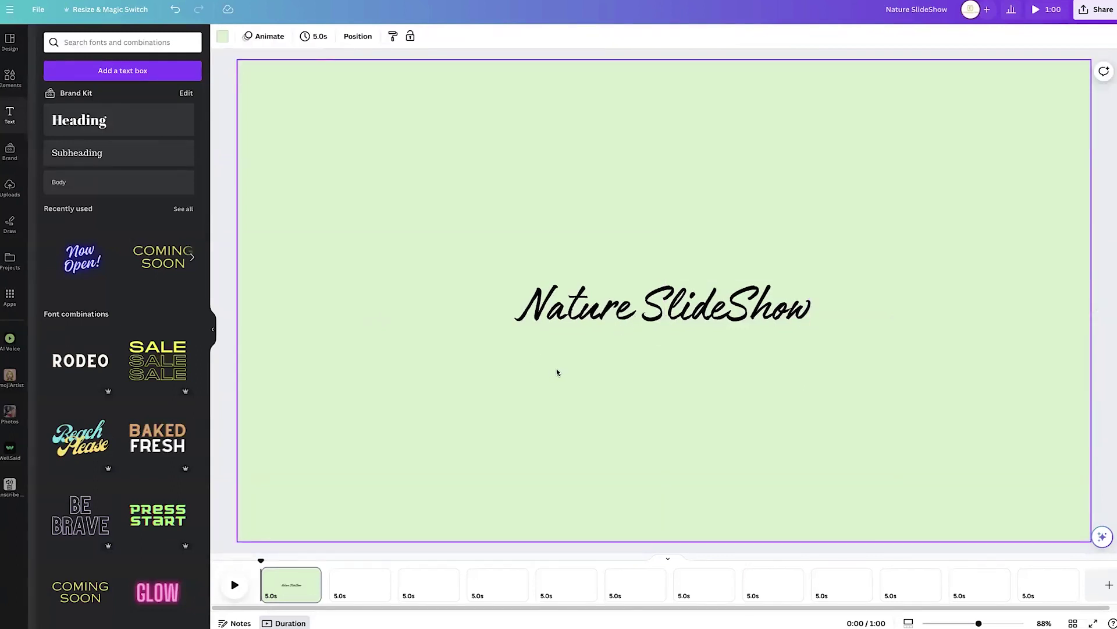
- Add a line to the page, place it just beneath the title, shorten it and center it under the text
{"action": "key", "text": "l"}
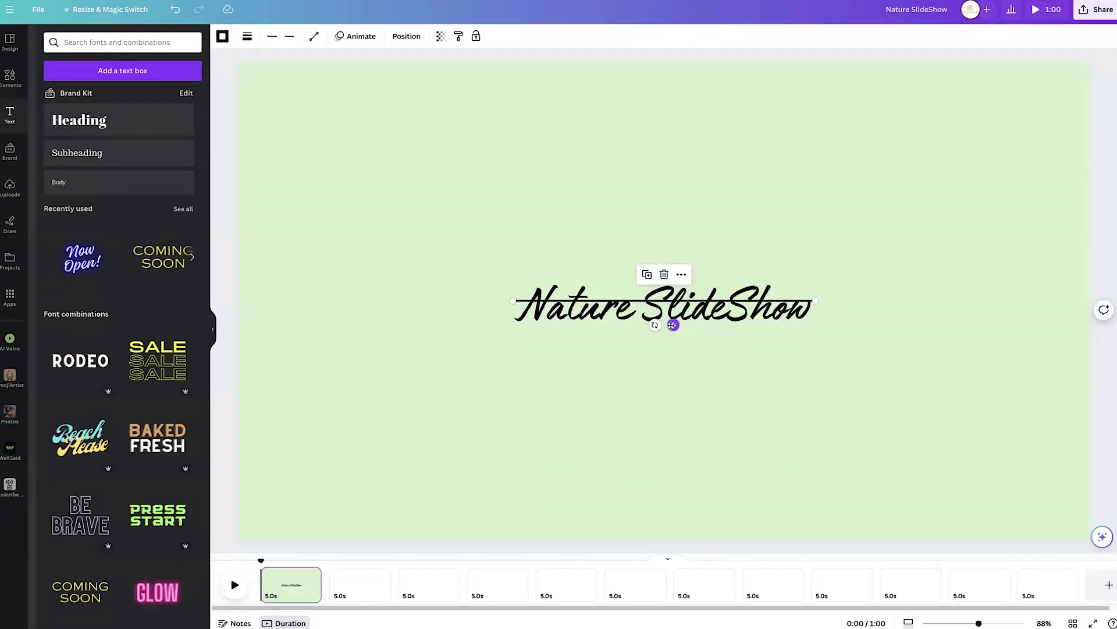
{"action": "left_click_drag", "start_coordinate": [672, 329], "coordinate": [672, 367]}
{"action": "left_click_drag", "start_coordinate": [814, 342], "coordinate": [736, 341]}
{"action": "left_click_drag", "start_coordinate": [634, 366], "coordinate": [672, 372]}
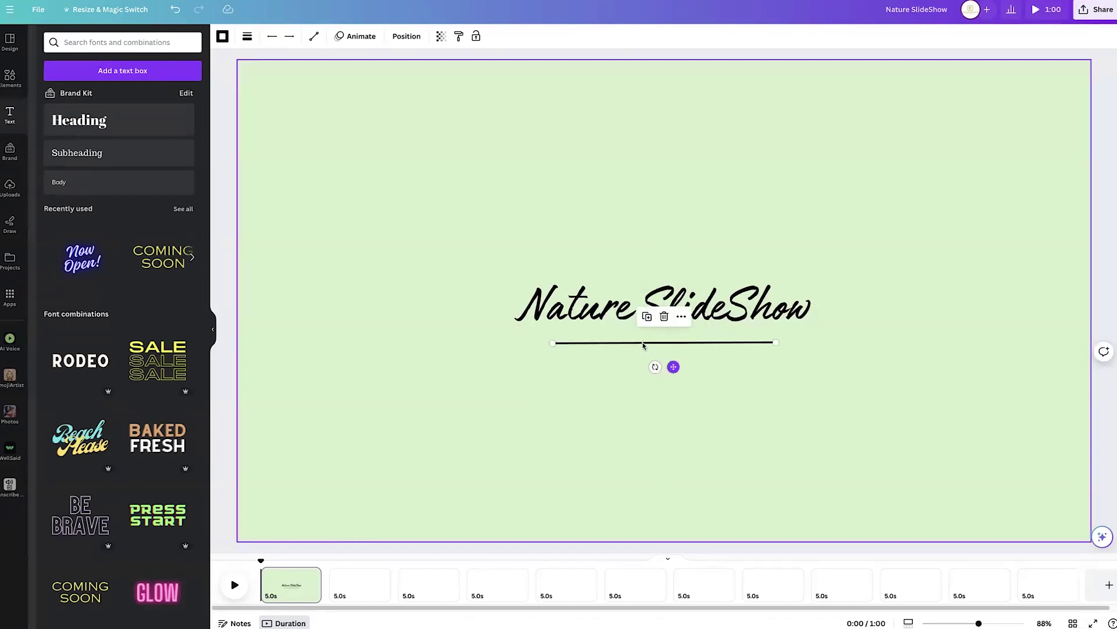
{"action": "left_click", "coordinate": [408, 262]}
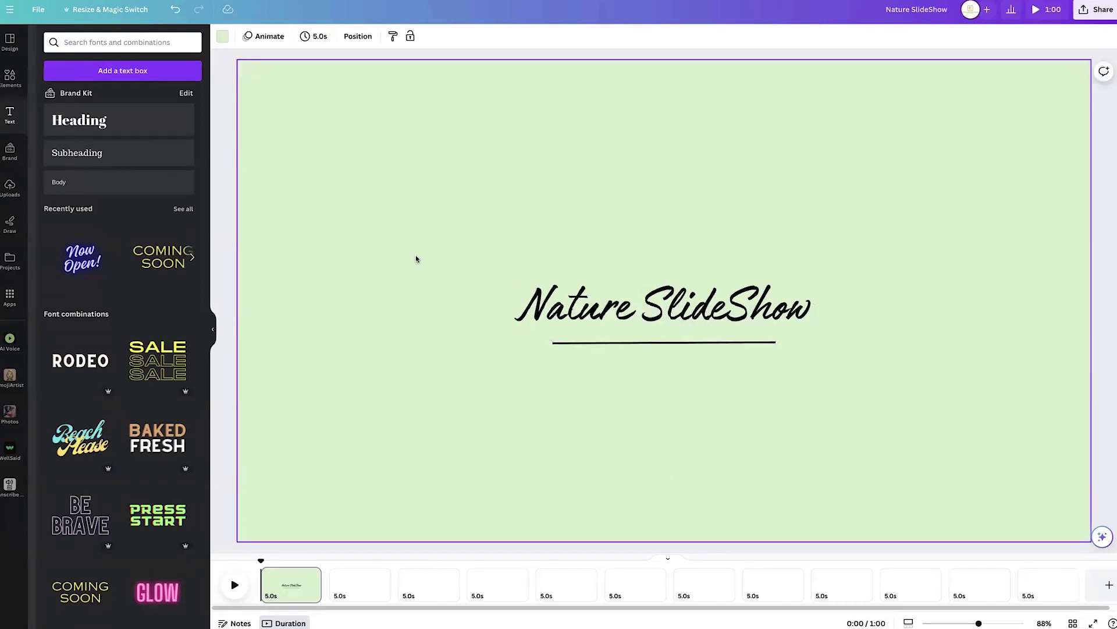
- Add a subheading just beneath the line and replace its text with "By:" followed by the author's full name
{"action": "left_click", "coordinate": [163, 150]}
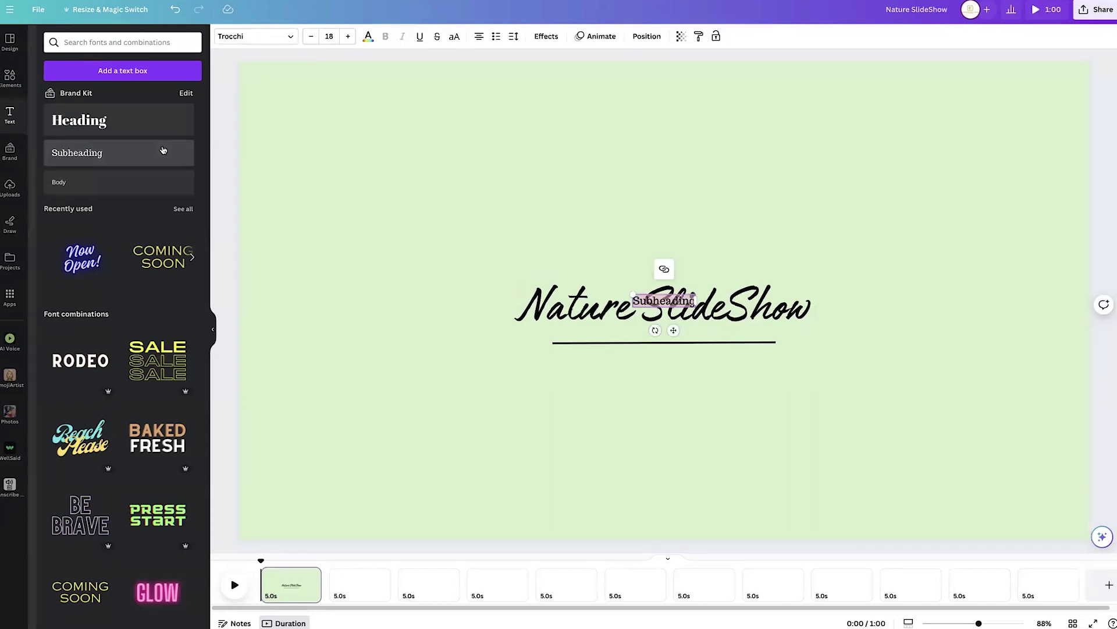
{"action": "left_click_drag", "start_coordinate": [672, 331], "coordinate": [661, 367]}
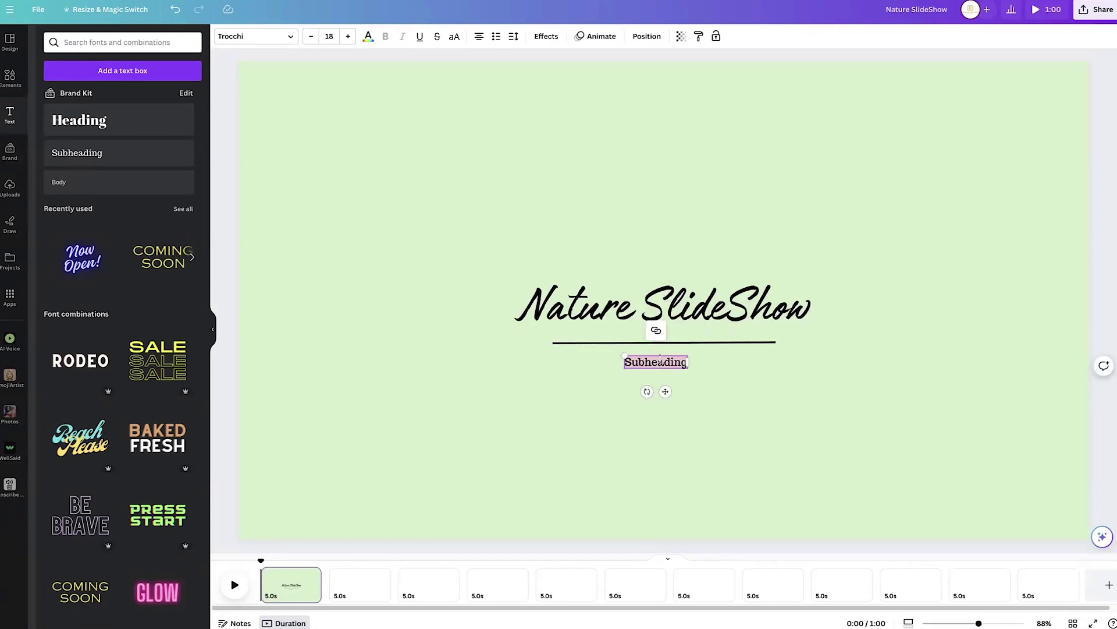
{"action": "type", "text": "By: Amiya"}
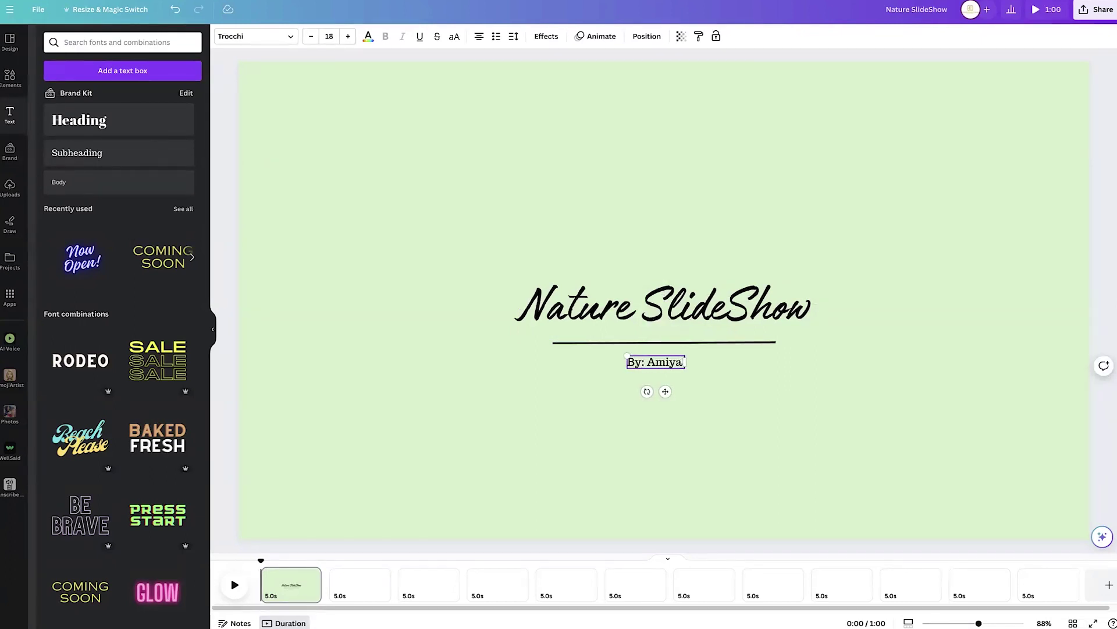
{"action": "type", "text": " Johnson"}
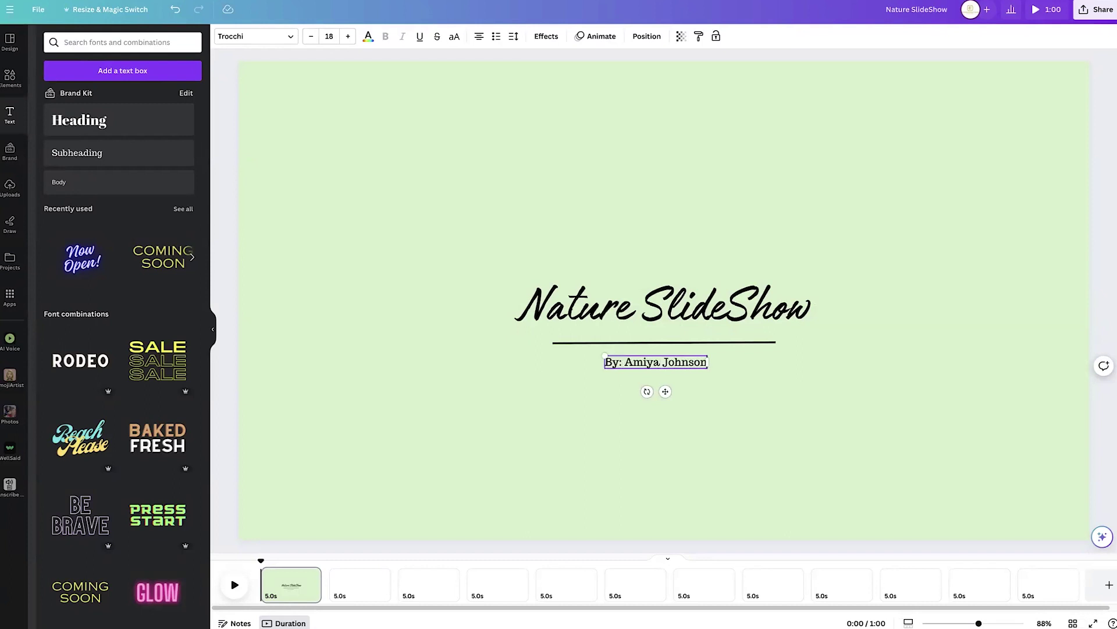
- Center the byline under the title and set its font to Authenia
{"action": "triple_click", "coordinate": [664, 361]}
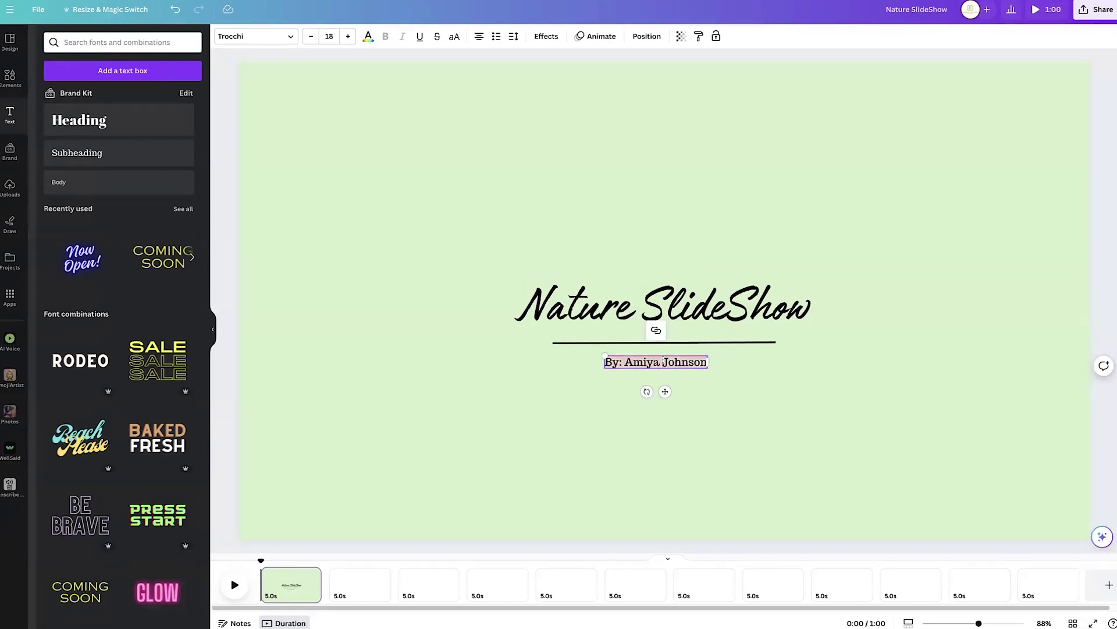
{"action": "left_click_drag", "start_coordinate": [667, 392], "coordinate": [676, 393]}
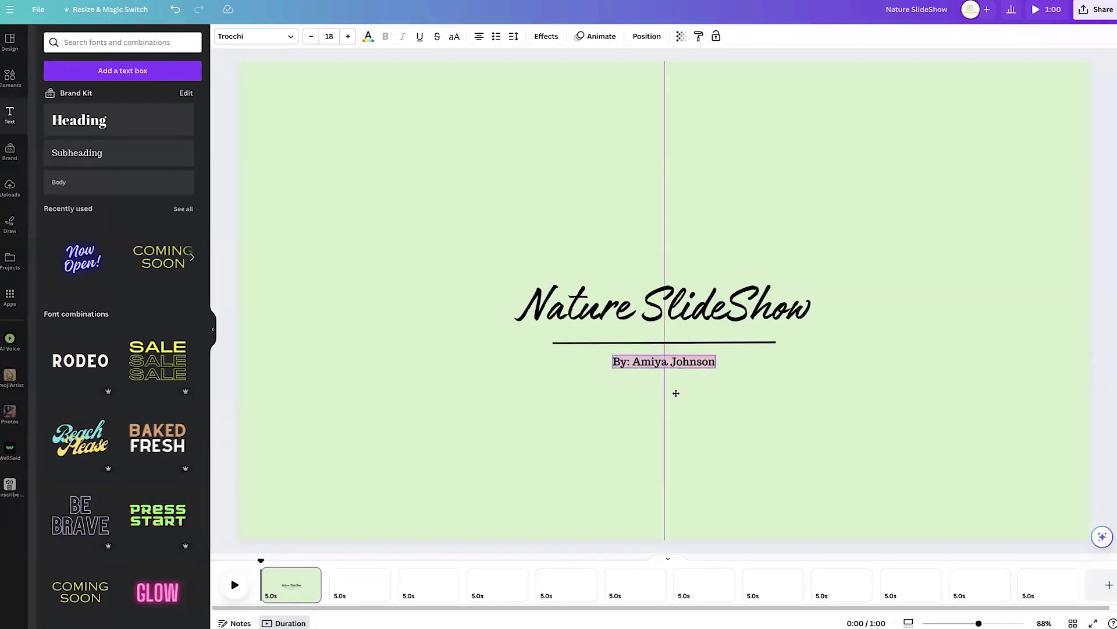
{"action": "left_click", "coordinate": [260, 36]}
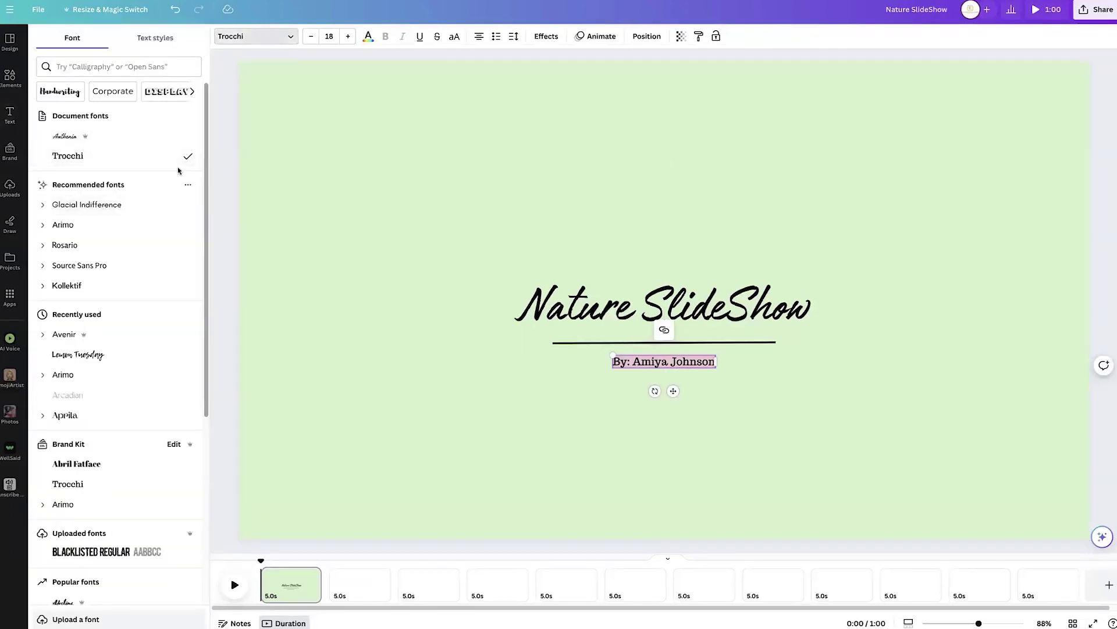
{"action": "left_click", "coordinate": [140, 136]}
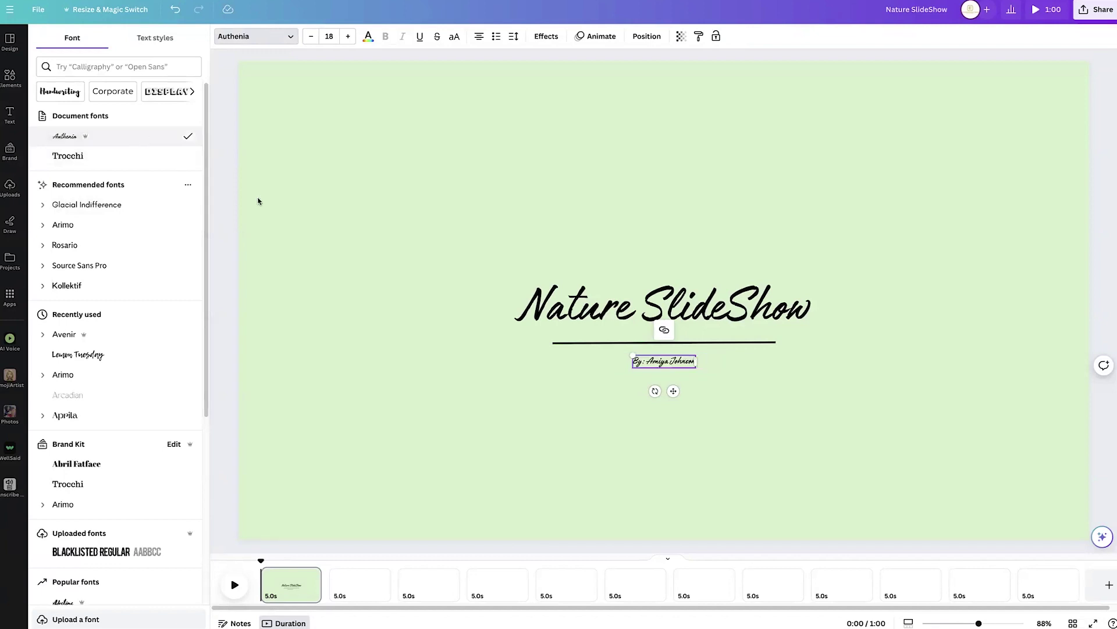
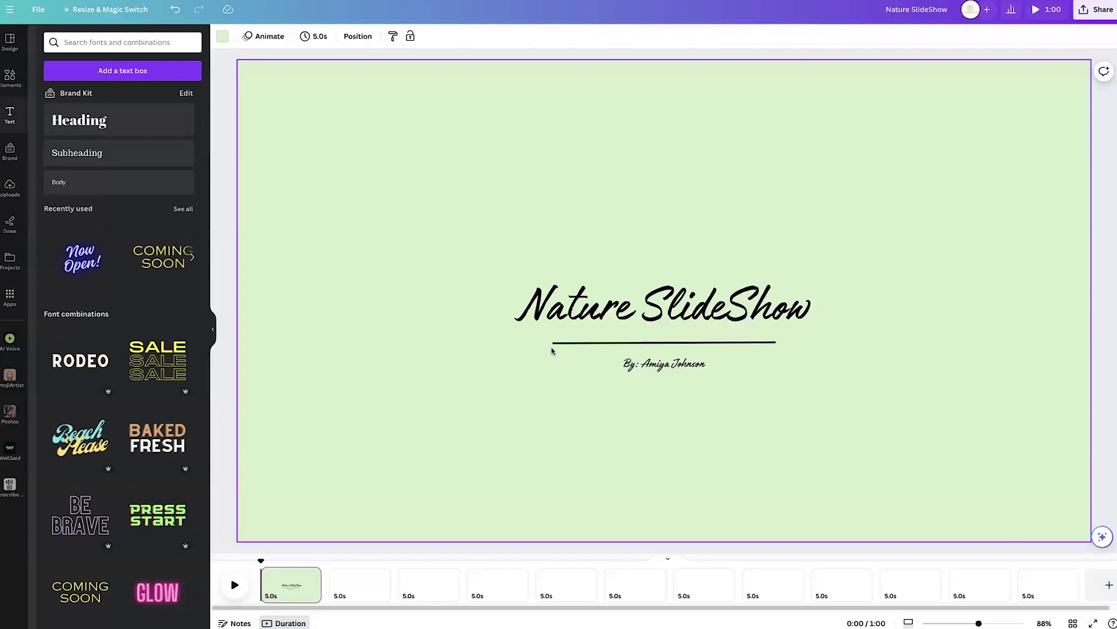
{"action": "left_click", "coordinate": [233, 228]}
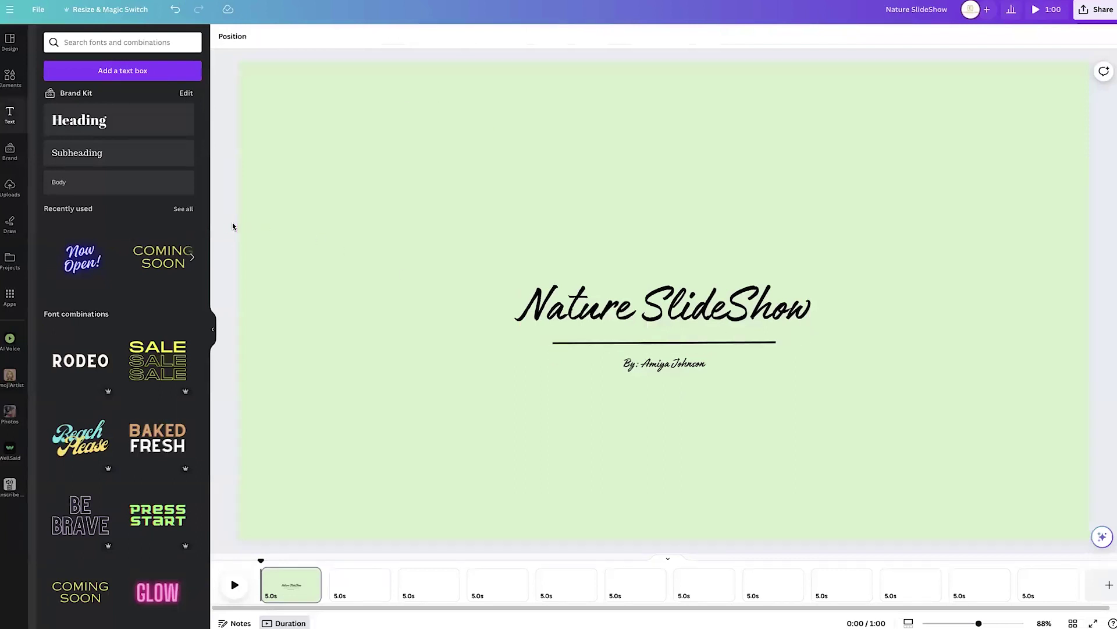
- Search the elements for "nature" graphics, add the green leafy branch and place it in the page's lower-left corner
{"action": "left_click", "coordinate": [16, 75]}
{"action": "left_click", "coordinate": [92, 43]}
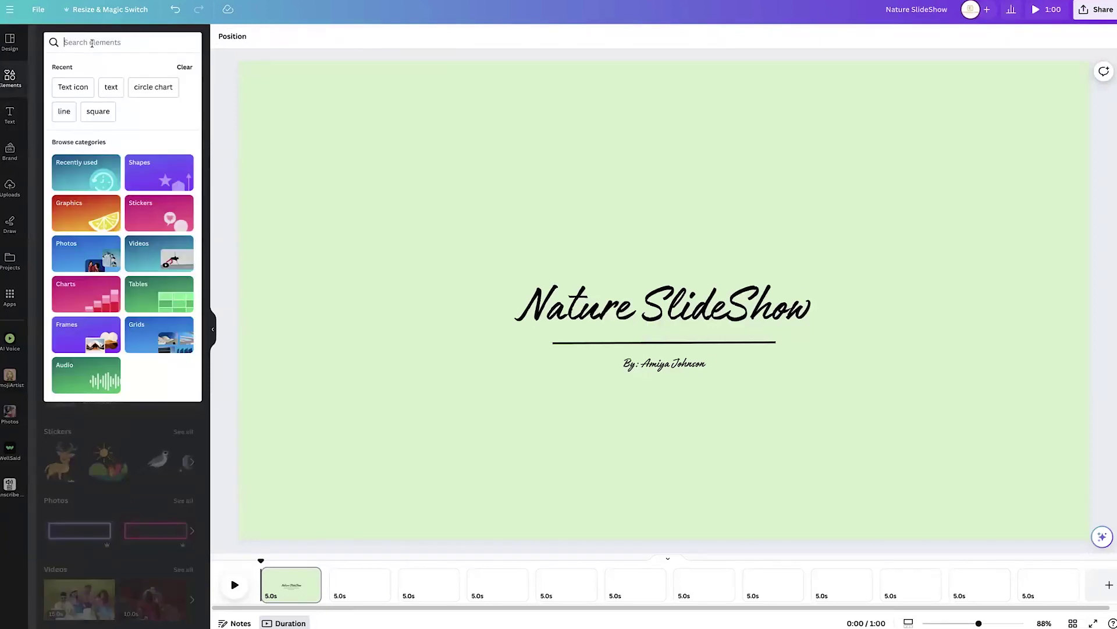
{"action": "type", "text": "nature"}
{"action": "key", "text": "Return"}
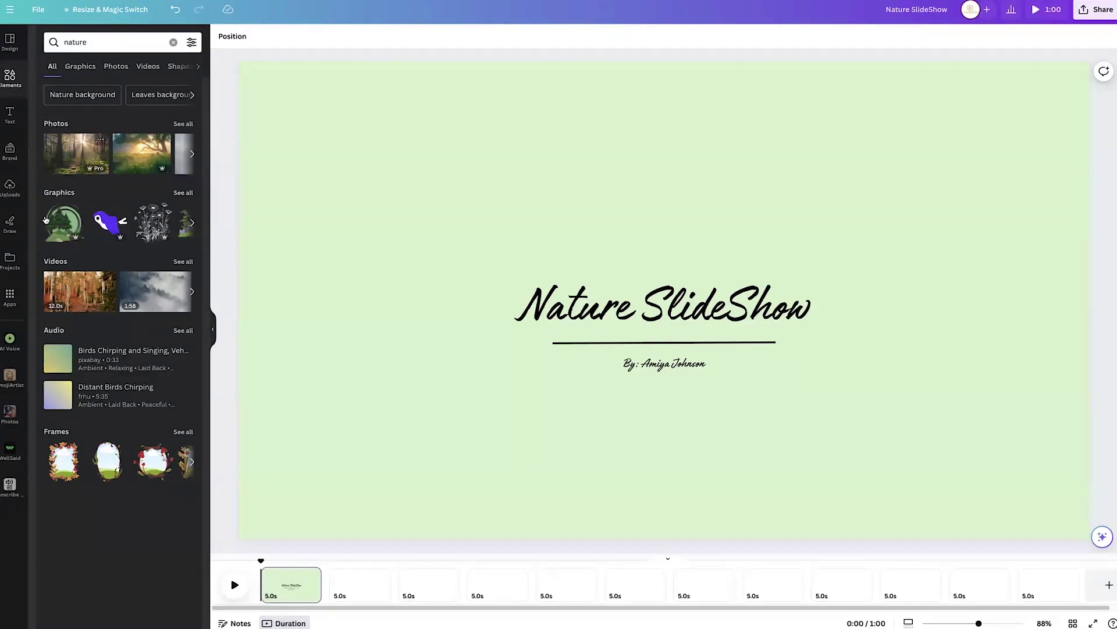
{"action": "left_click", "coordinate": [183, 193]}
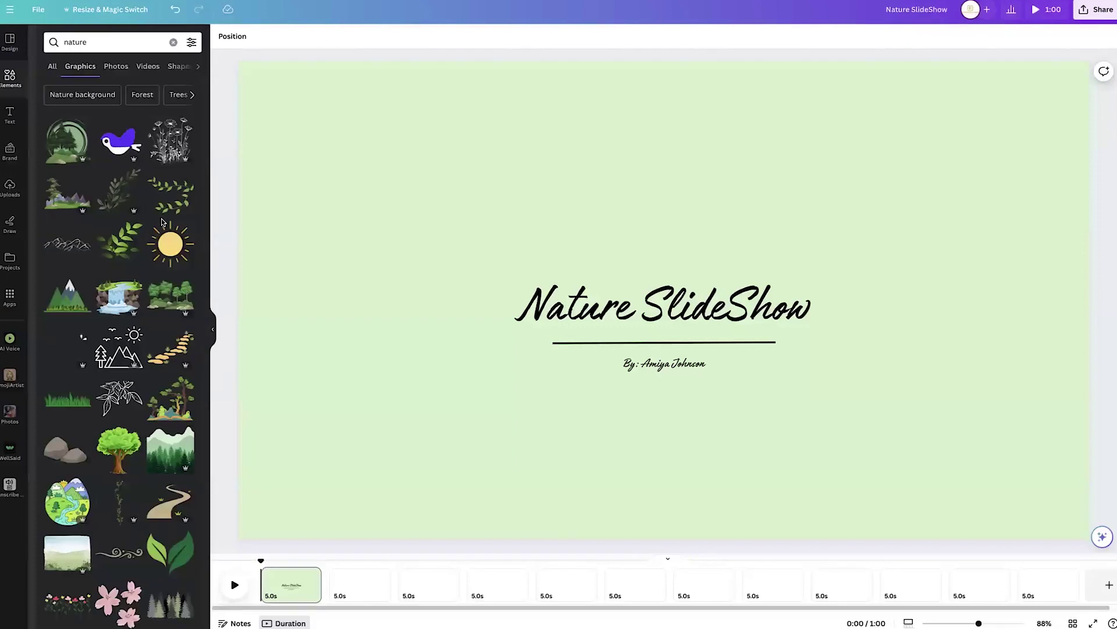
{"action": "scroll", "coordinate": [162, 218], "scroll_direction": "down", "scroll_amount": 1}
{"action": "scroll", "coordinate": [163, 223], "scroll_direction": "down", "scroll_amount": 1}
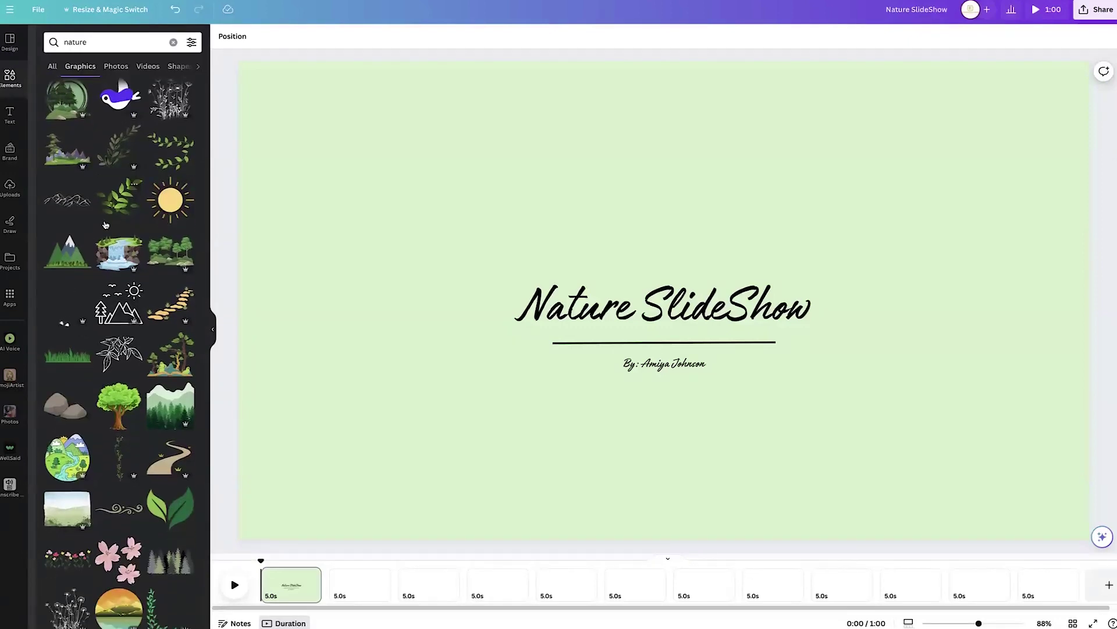
{"action": "left_click", "coordinate": [113, 206]}
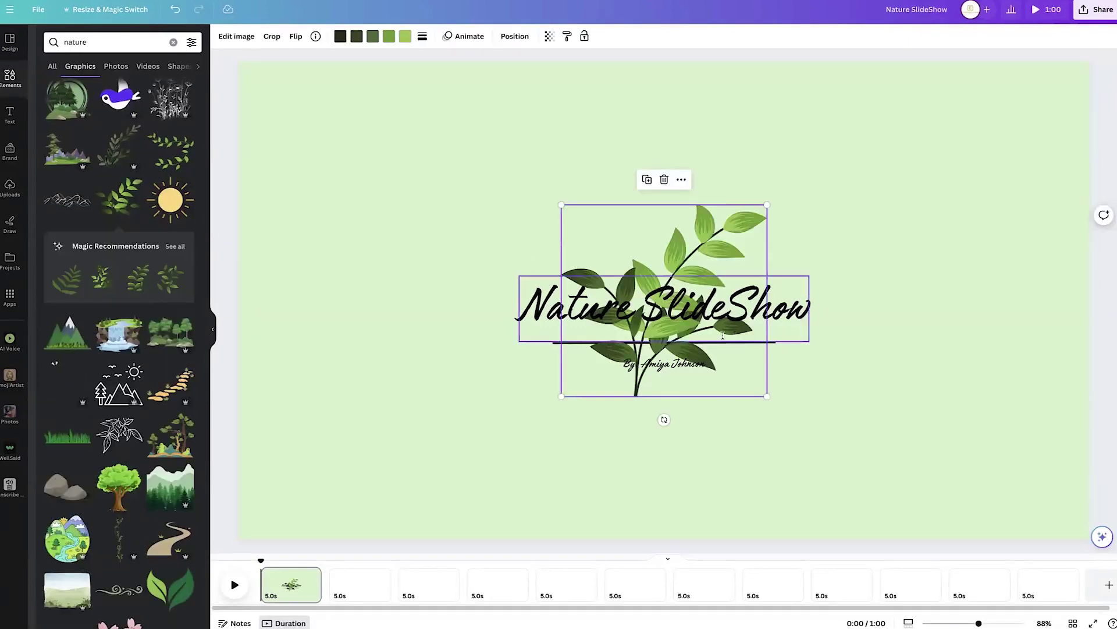
{"action": "left_click_drag", "start_coordinate": [705, 356], "coordinate": [320, 510]}
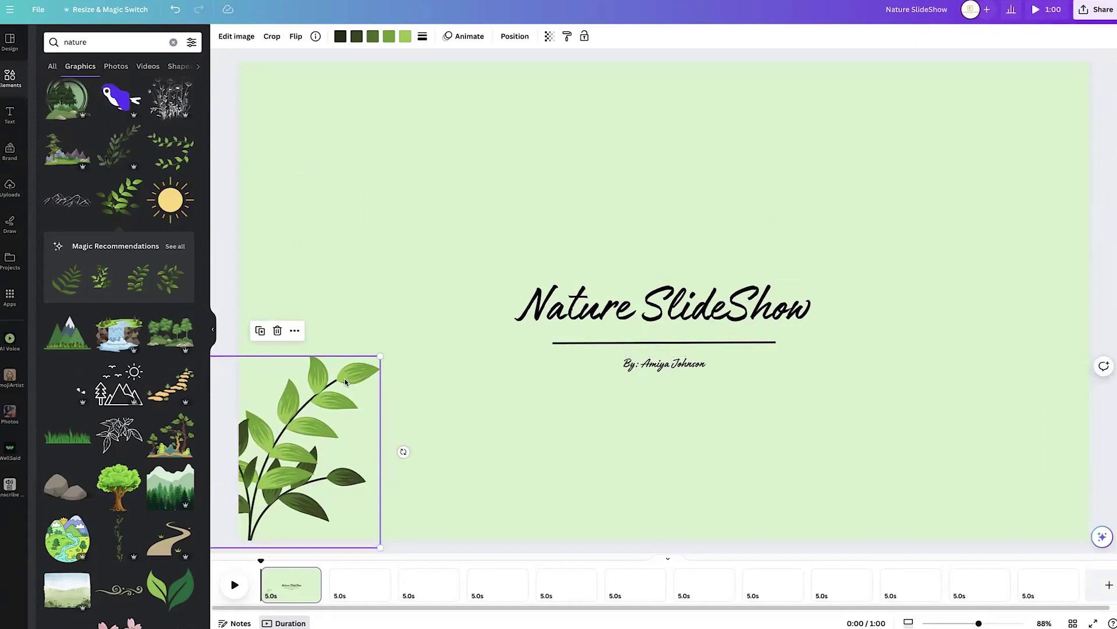
- Duplicate the leafy branch and place the copy in the page's lower-right corner
{"action": "left_click", "coordinate": [260, 331]}
{"action": "left_click_drag", "start_coordinate": [321, 392], "coordinate": [1053, 391]}
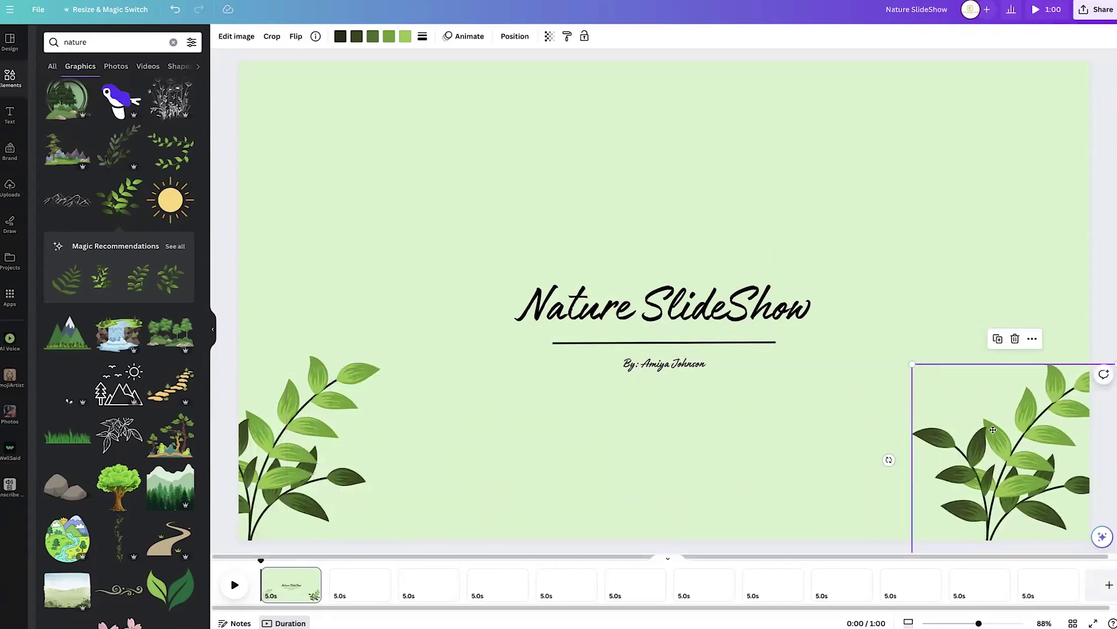
{"action": "left_click_drag", "start_coordinate": [992, 430], "coordinate": [995, 430]}
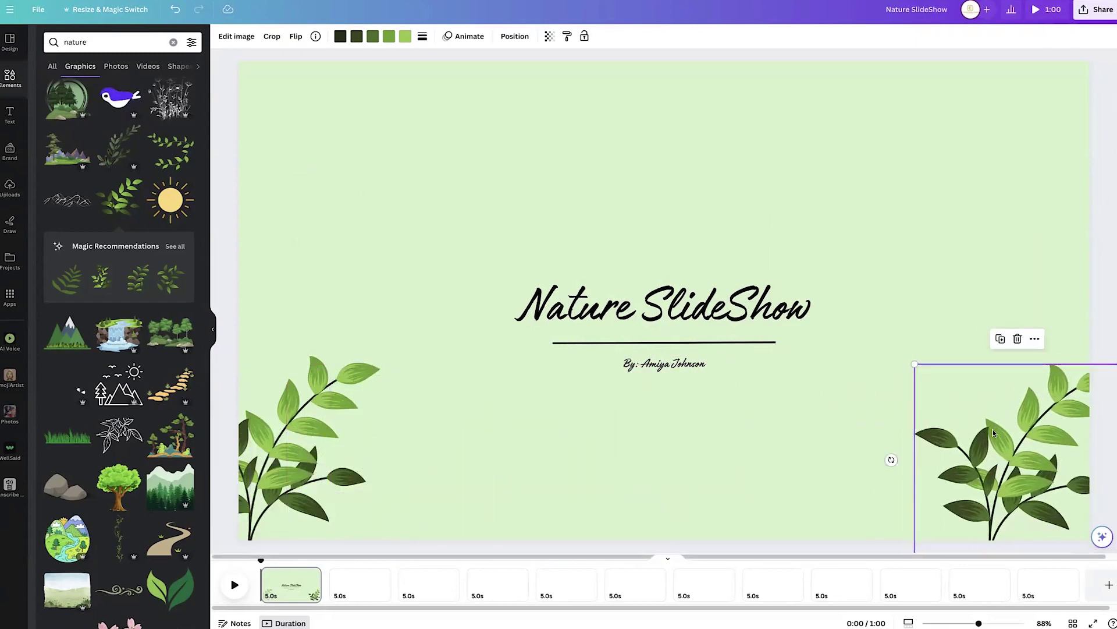
- Flip the copied branch horizontally and shift it partly past the page's right edge to mirror the original
{"action": "left_click", "coordinate": [295, 40]}
{"action": "left_click", "coordinate": [309, 84]}
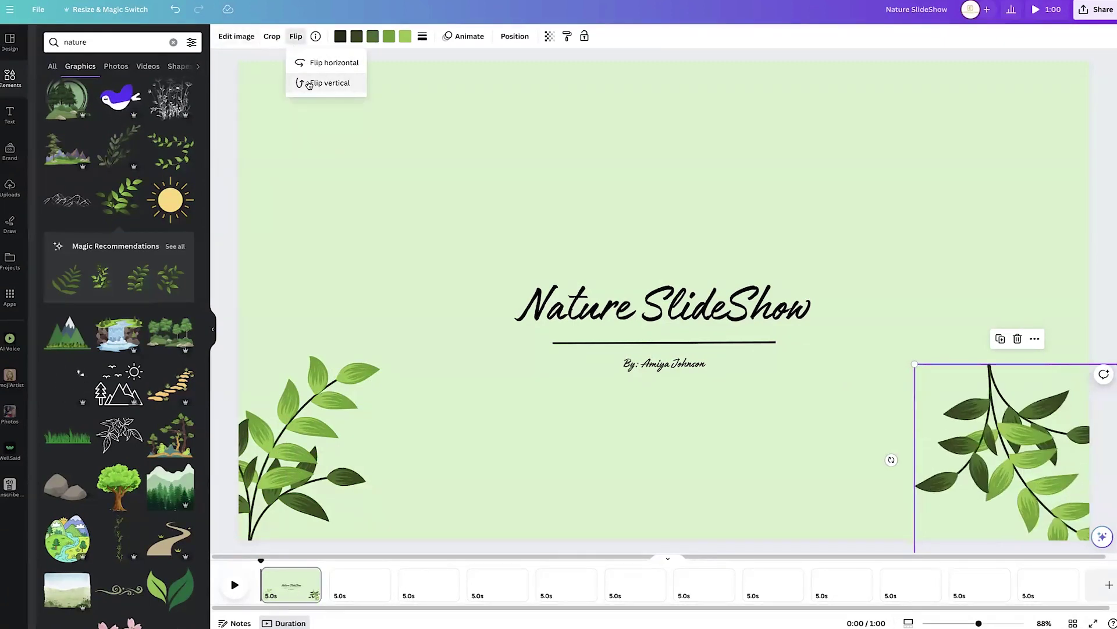
{"action": "left_click", "coordinate": [313, 63]}
{"action": "left_click", "coordinate": [326, 84]}
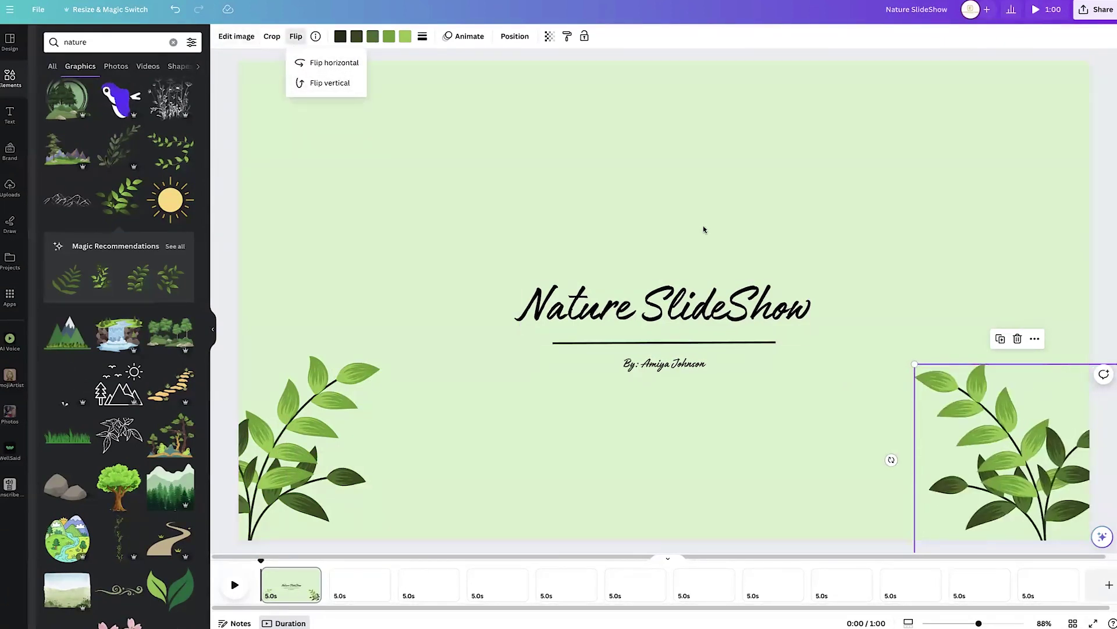
{"action": "left_click_drag", "start_coordinate": [997, 422], "coordinate": [1064, 427]}
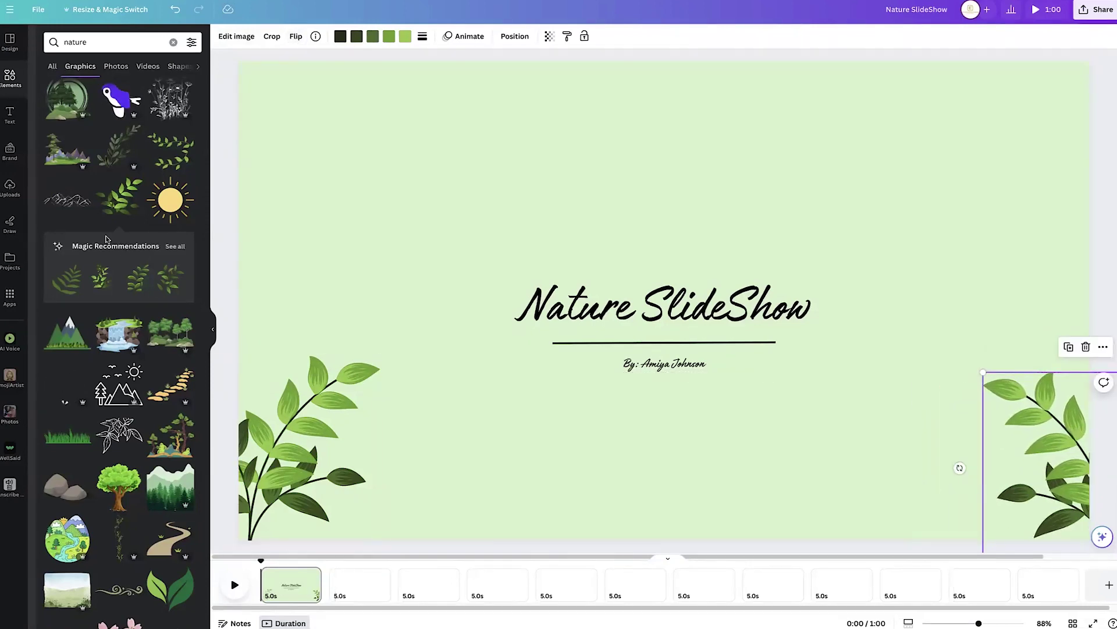
- Search graphics for "bird", add the perched blue bird, shrink it and set it on top of "Show" in the title
{"action": "double_click", "coordinate": [92, 41]}
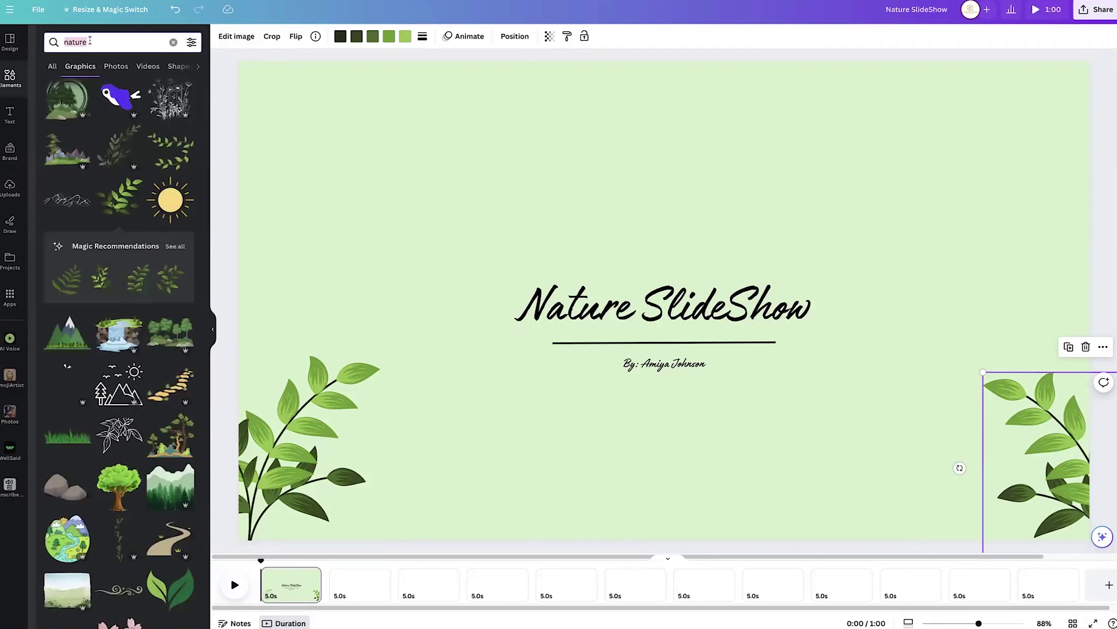
{"action": "type", "text": "bird"}
{"action": "key", "text": "Return"}
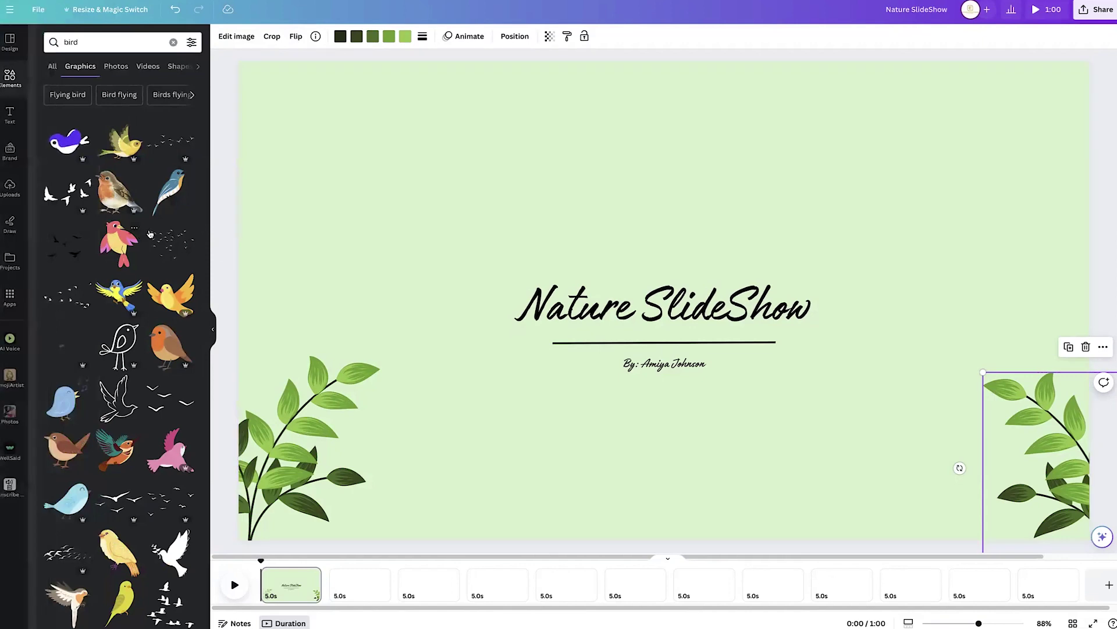
{"action": "left_click", "coordinate": [169, 192]}
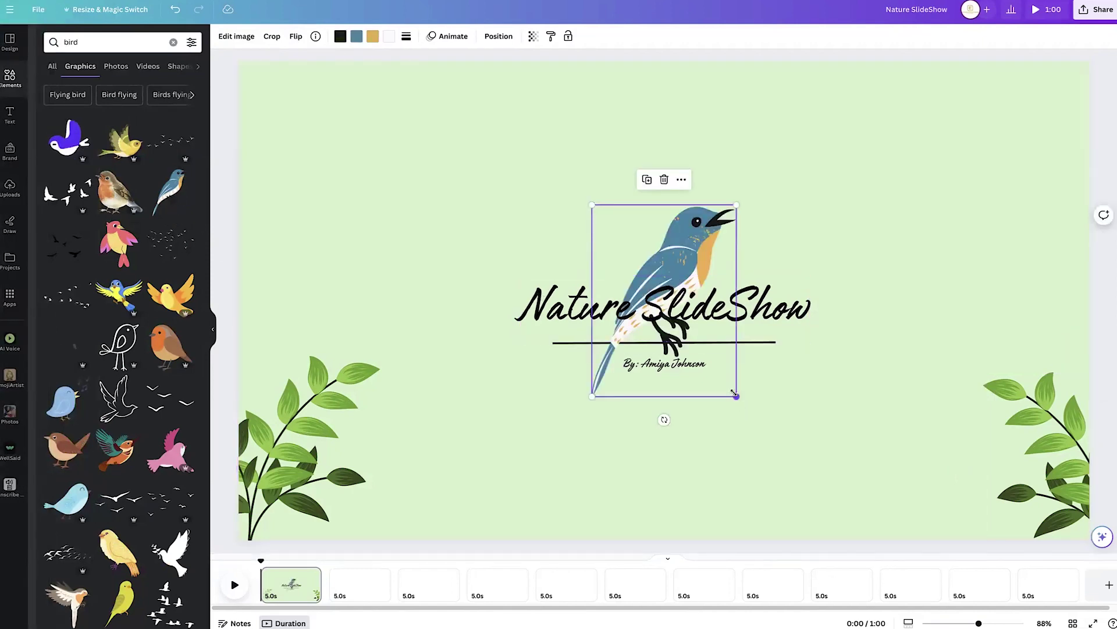
{"action": "left_click_drag", "start_coordinate": [737, 401], "coordinate": [769, 276]}
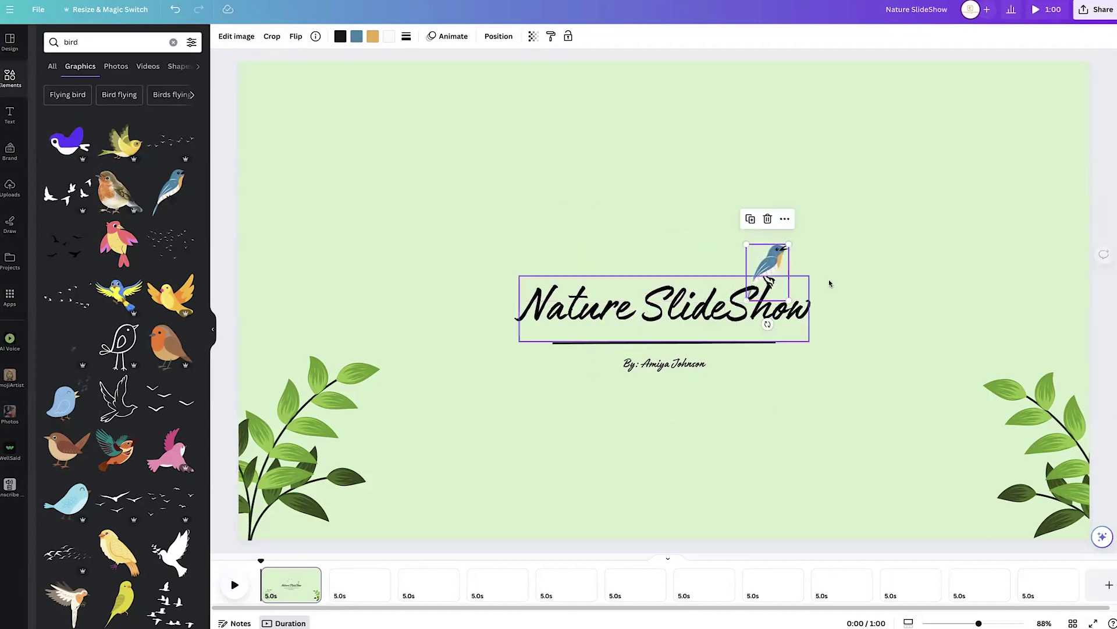
{"action": "left_click", "coordinate": [893, 281]}
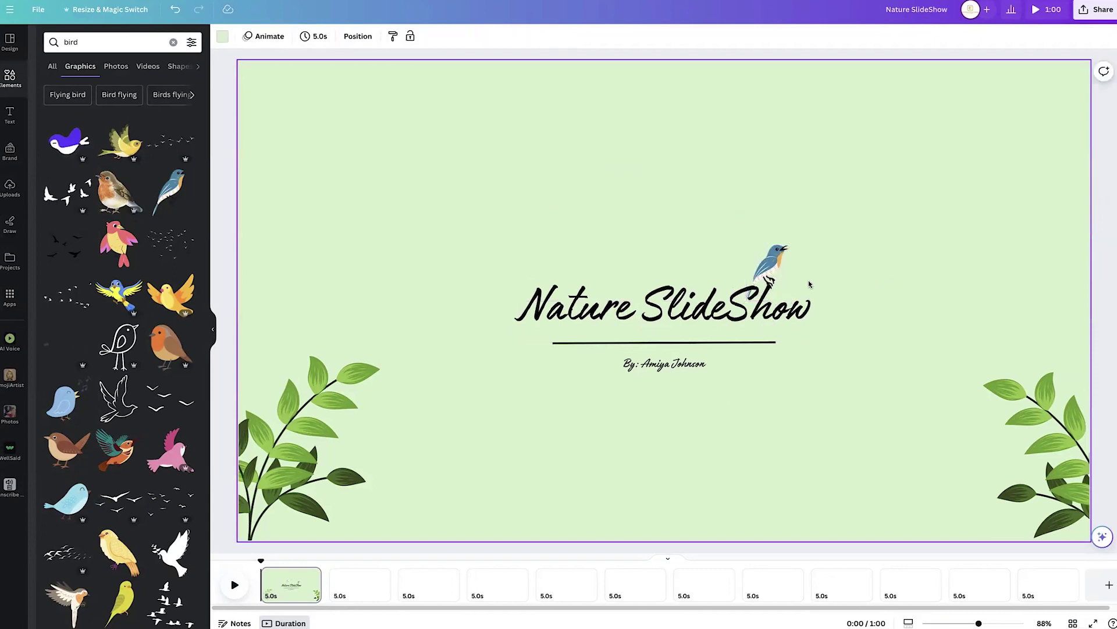
- Recolor the bird's blue parts with the orange document color and shrink the bird slightly
{"action": "left_click", "coordinate": [772, 266]}
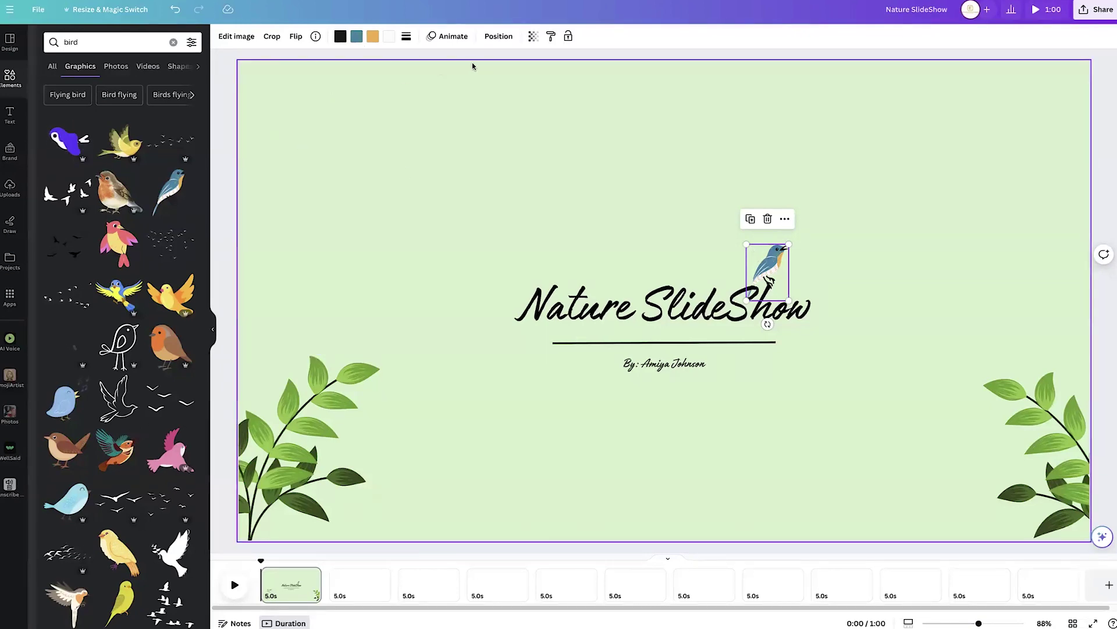
{"action": "left_click", "coordinate": [356, 36]}
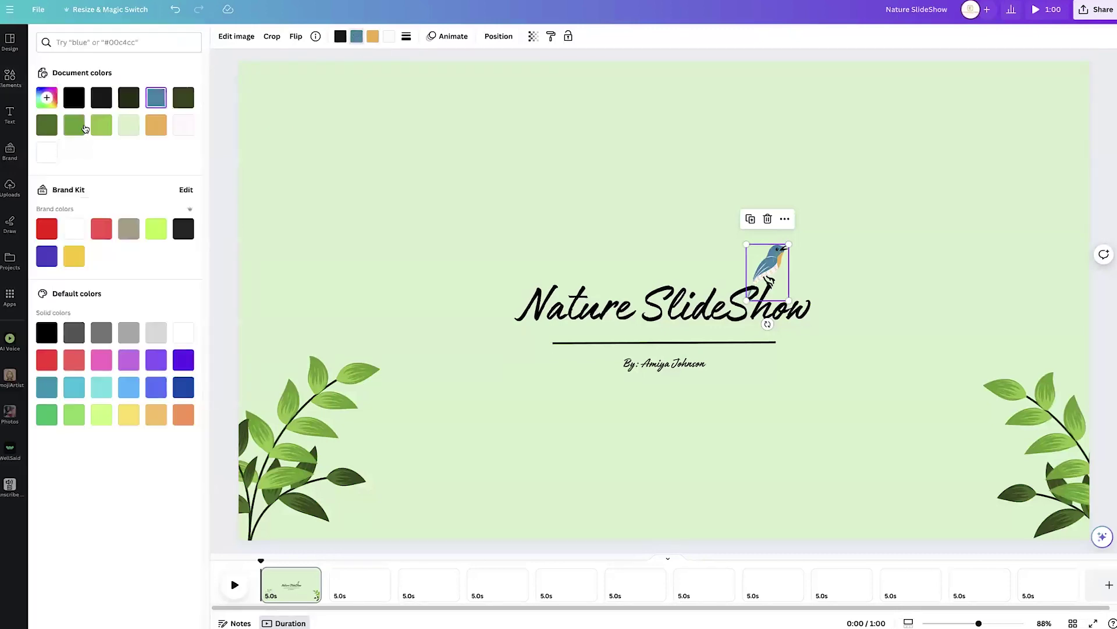
{"action": "left_click", "coordinate": [156, 126]}
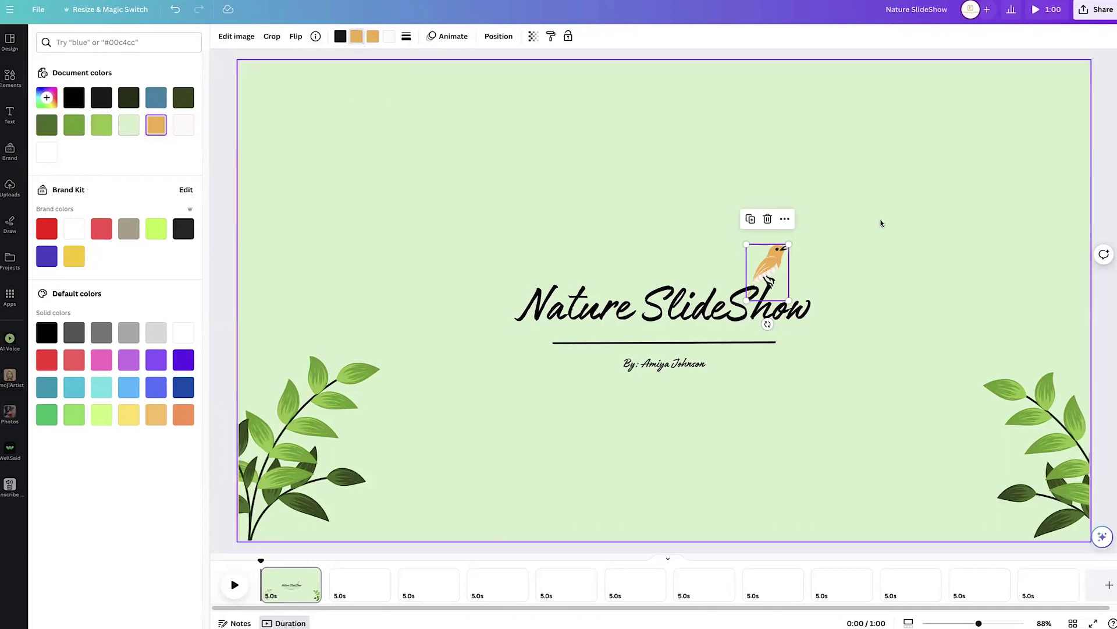
{"action": "left_click_drag", "start_coordinate": [788, 300], "coordinate": [786, 298]}
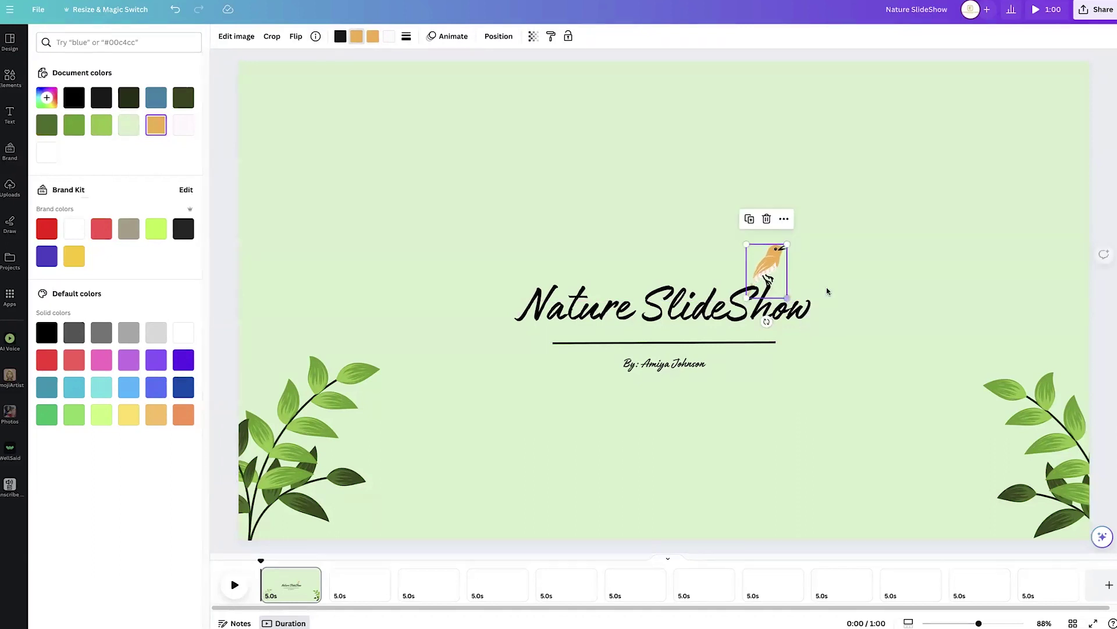
{"action": "left_click", "coordinate": [849, 284]}
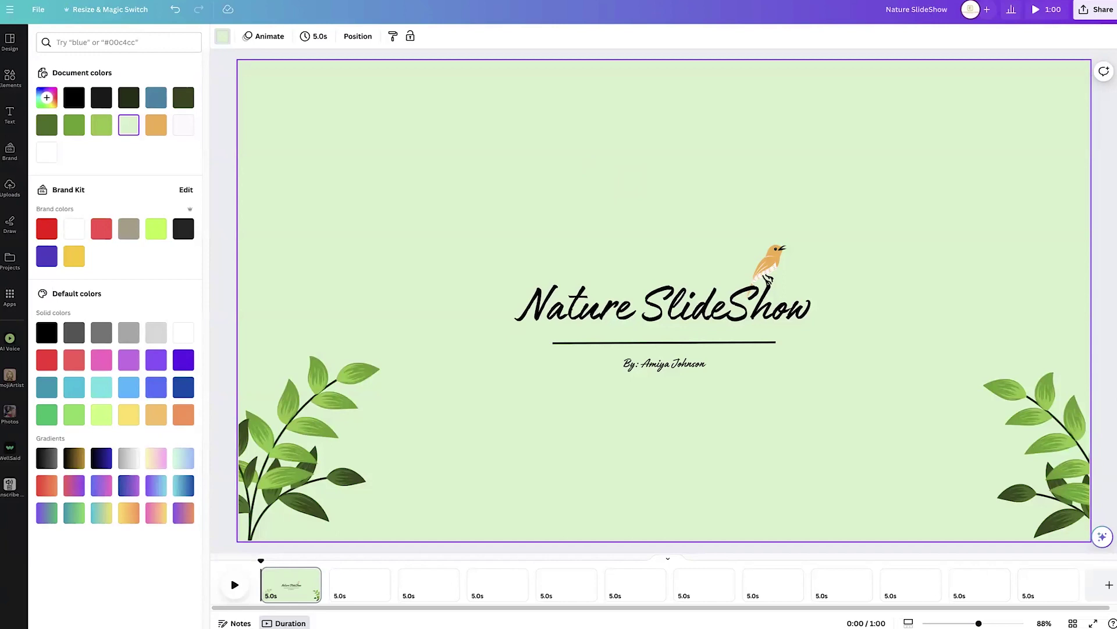
- Add a dark green rectangle and stretch it into a thin strip across the full width of the page's top edge
{"action": "key", "text": "r"}
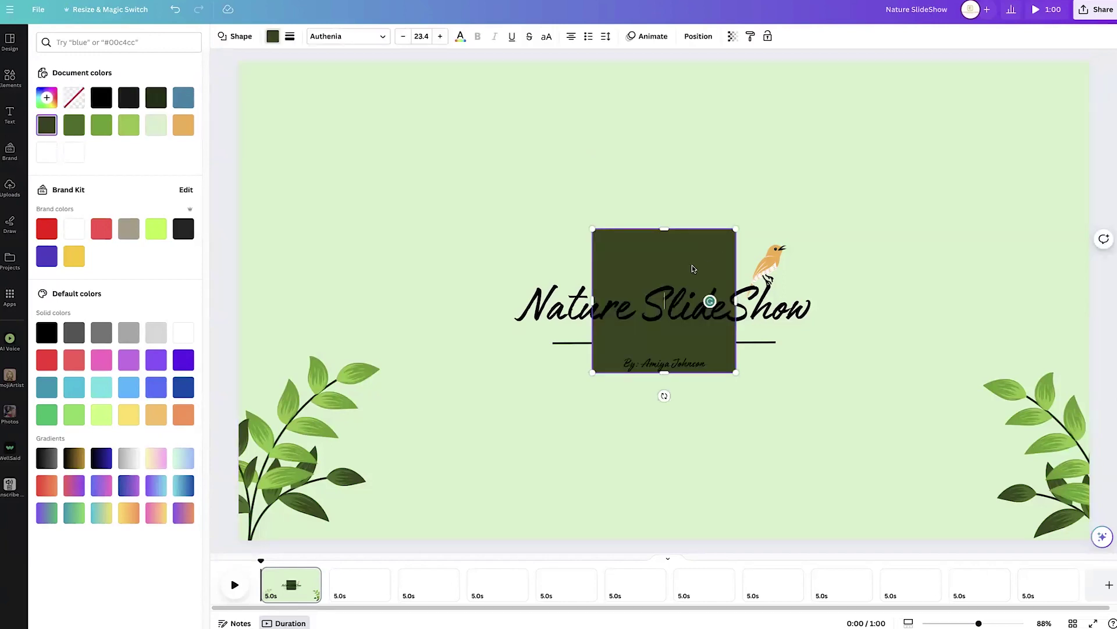
{"action": "left_click_drag", "start_coordinate": [692, 269], "coordinate": [329, 98]}
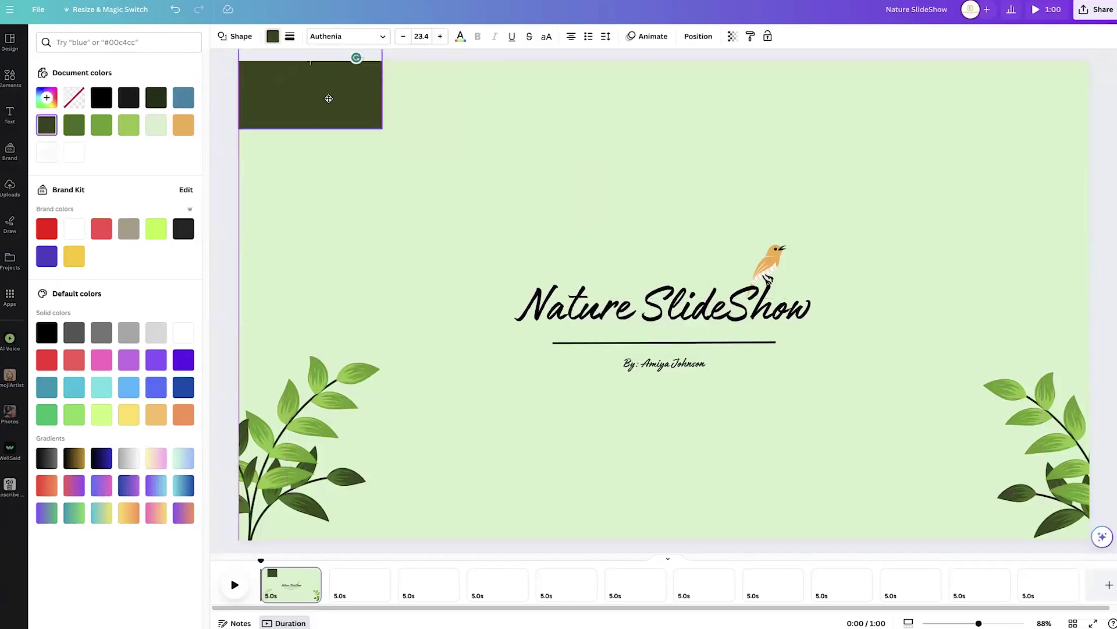
{"action": "left_click_drag", "start_coordinate": [382, 127], "coordinate": [1114, 79]}
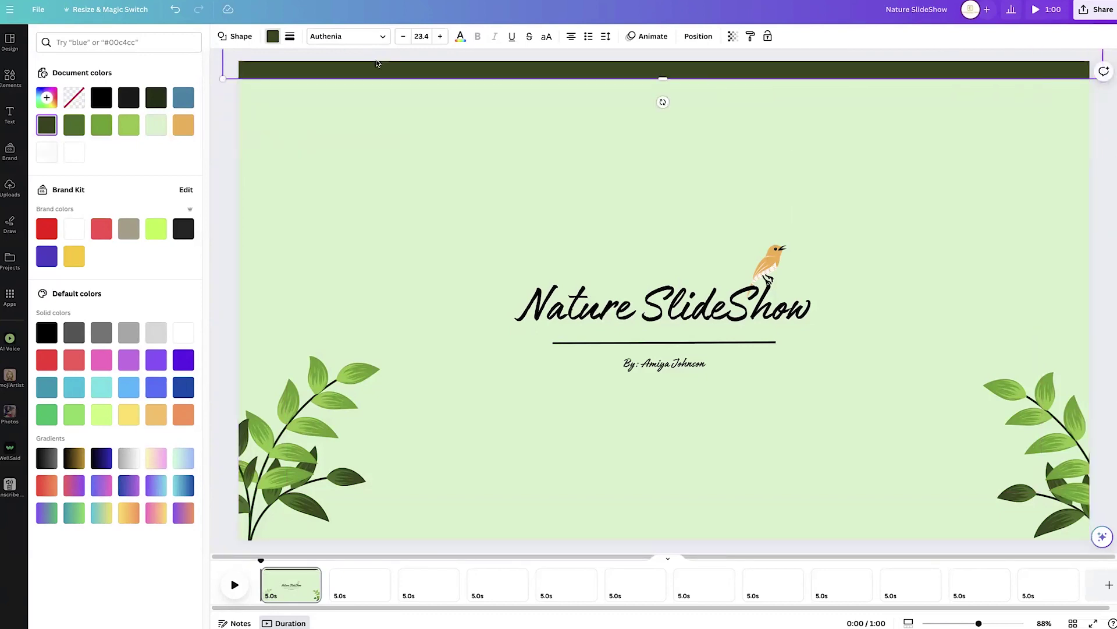
{"action": "left_click", "coordinate": [271, 40]}
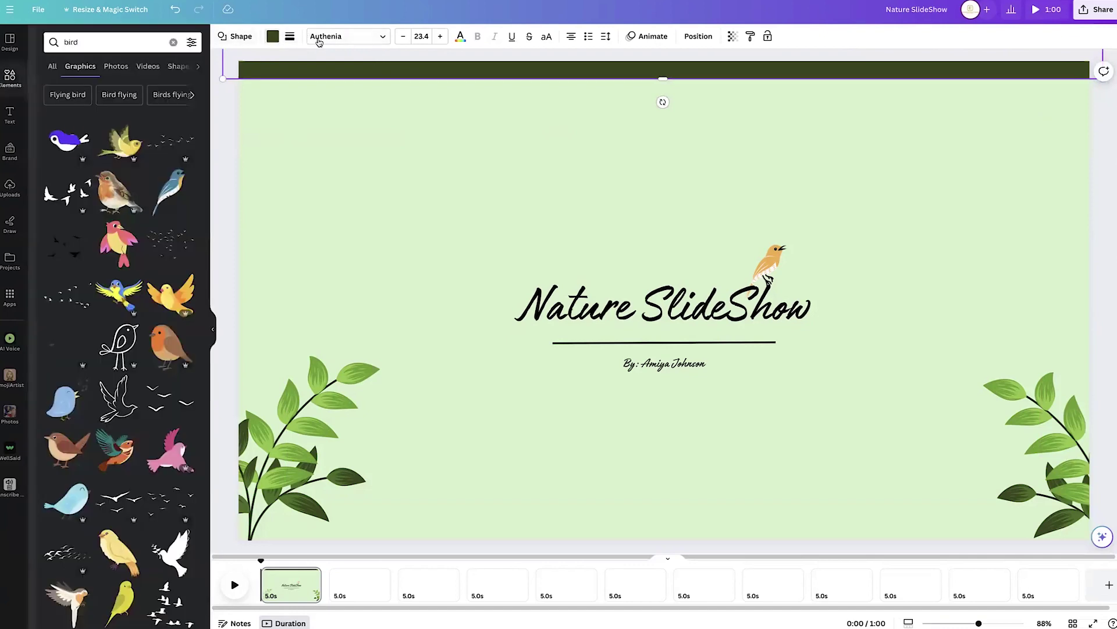
- Recolor the top border strip with the orange document color and slim it to a height of 230
{"action": "left_click", "coordinate": [269, 41]}
{"action": "left_click", "coordinate": [102, 99]}
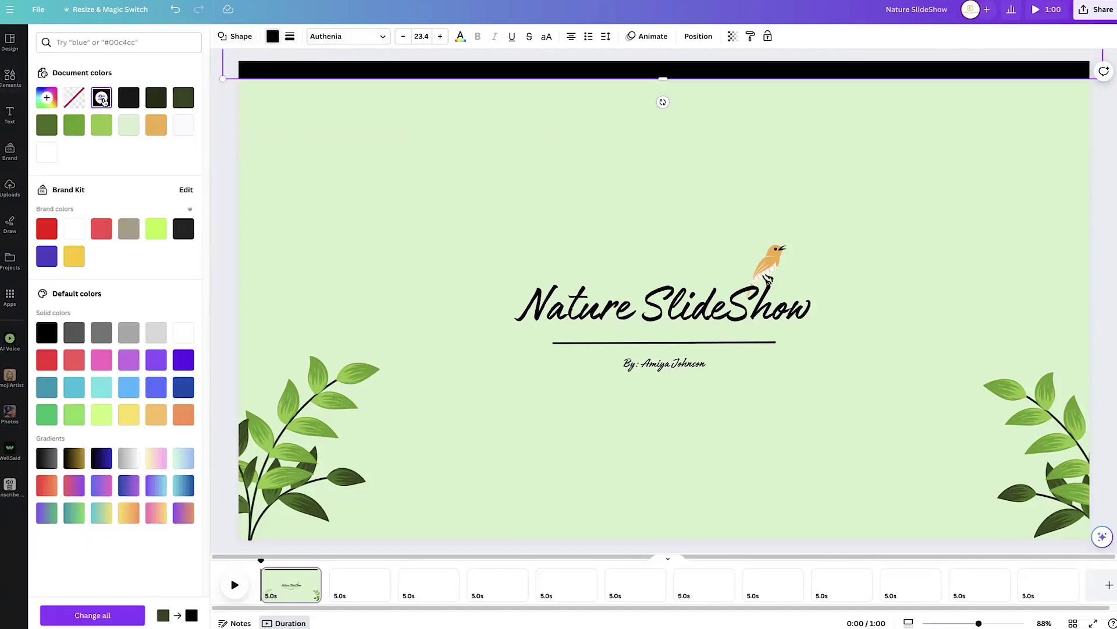
{"action": "left_click", "coordinate": [101, 121]}
{"action": "left_click", "coordinate": [74, 124]}
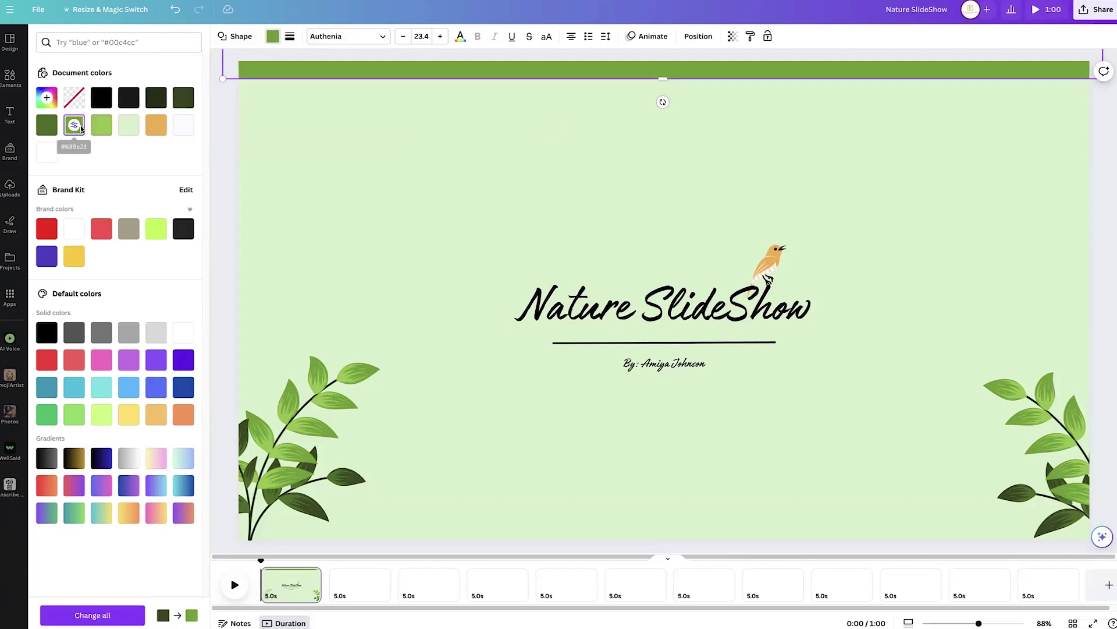
{"action": "left_click", "coordinate": [155, 128]}
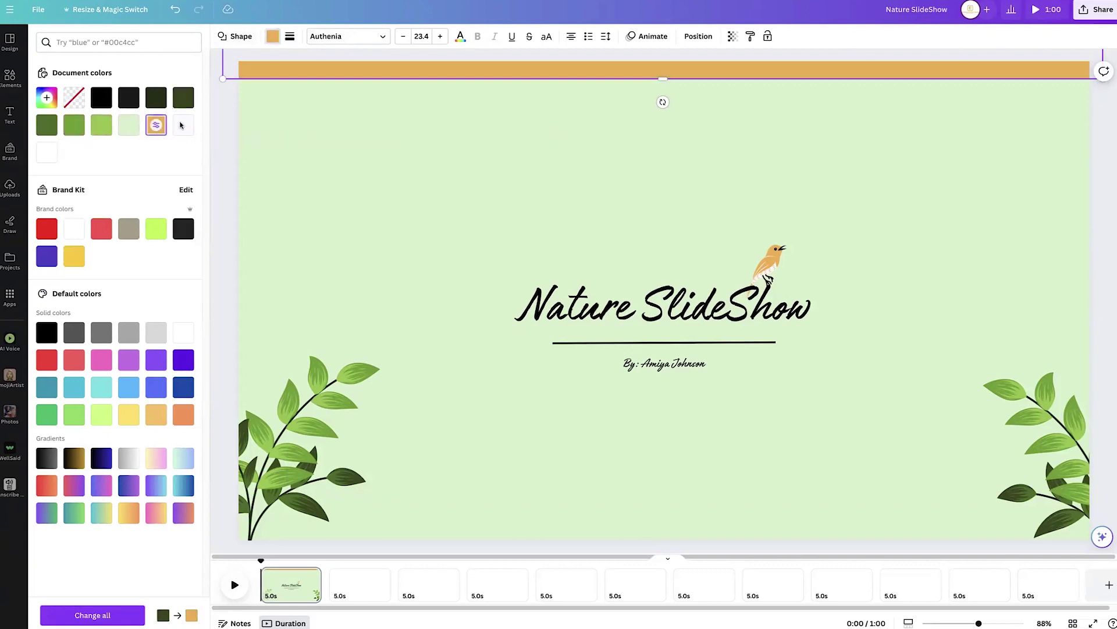
{"action": "left_click_drag", "start_coordinate": [669, 79], "coordinate": [671, 67]}
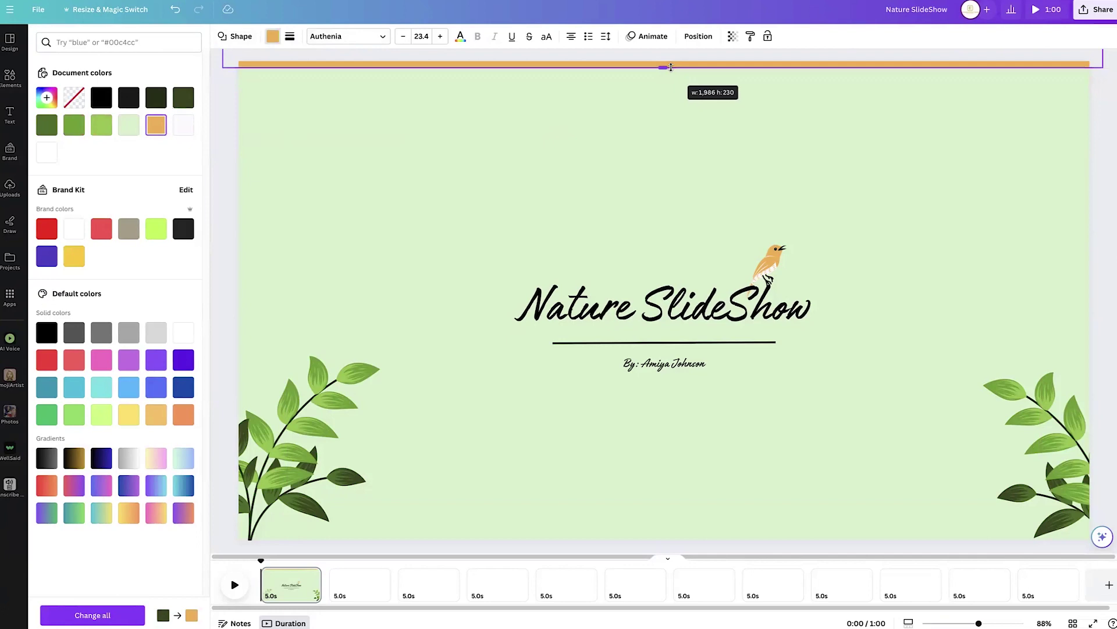
{"action": "left_click_drag", "start_coordinate": [671, 68], "coordinate": [671, 68]}
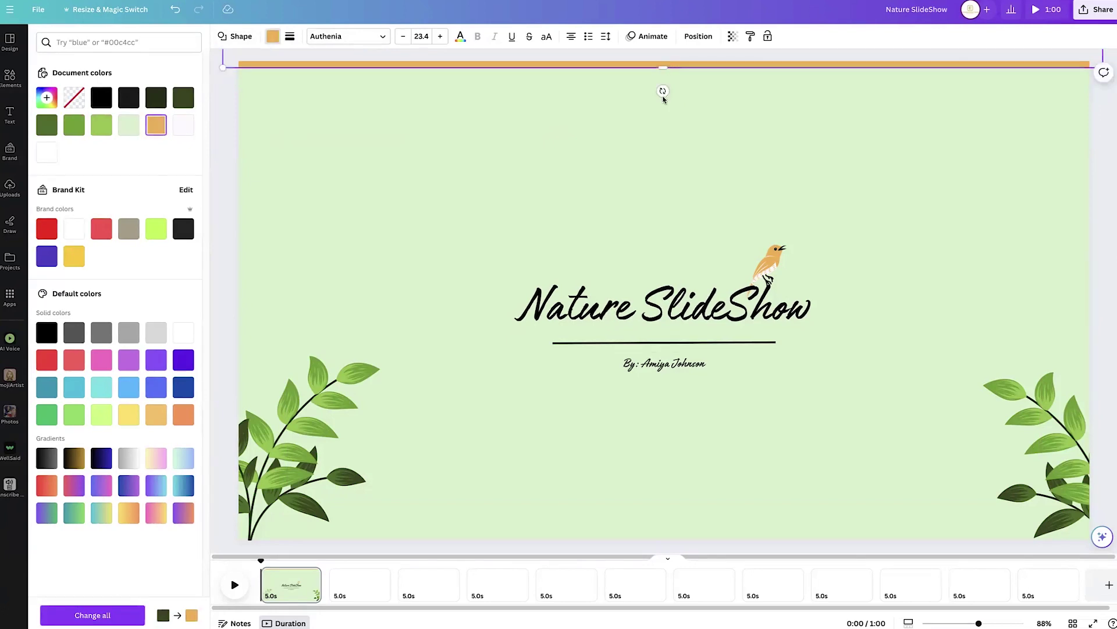
{"action": "left_click", "coordinate": [663, 100]}
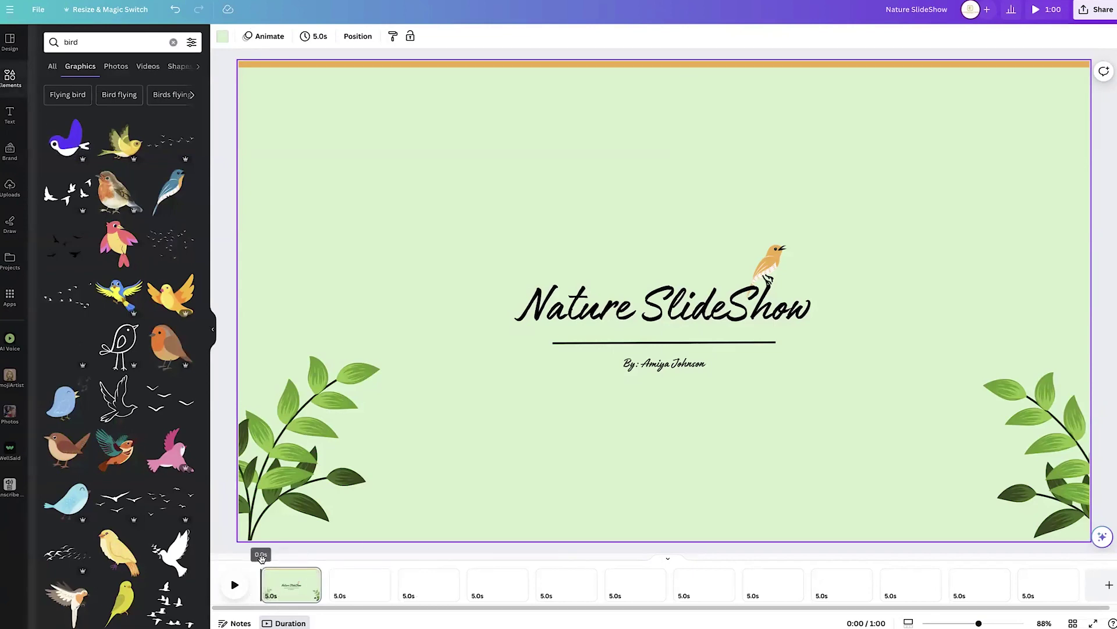
- Extend the title page's duration to 7.5 seconds on the timeline
{"action": "left_click_drag", "start_coordinate": [261, 561], "coordinate": [301, 568]}
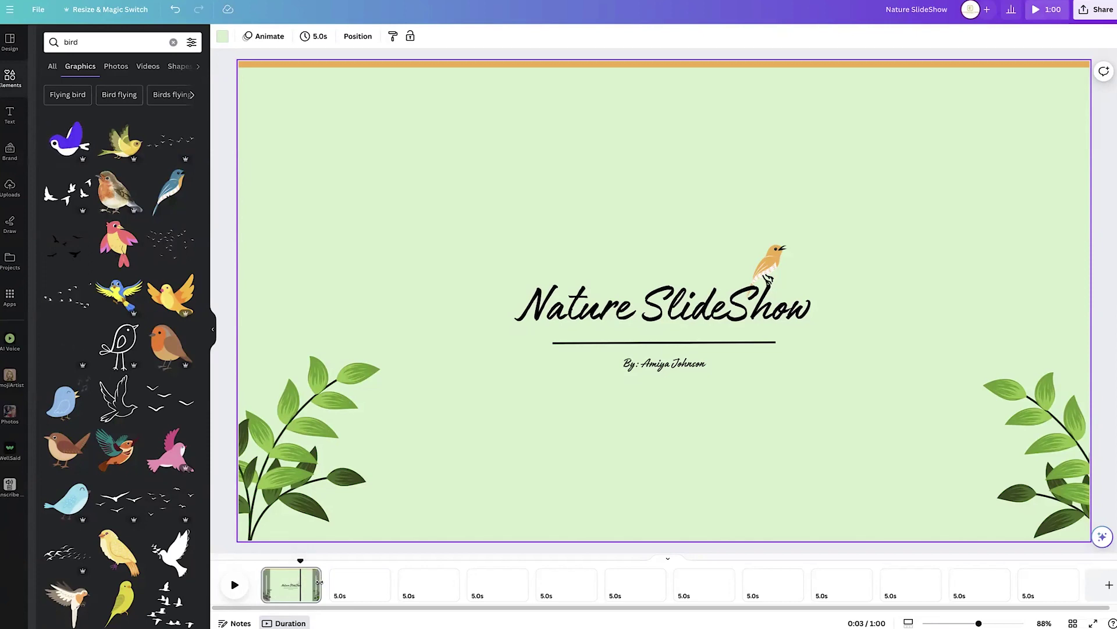
{"action": "mouse_move", "coordinate": [320, 584]}
{"action": "left_mouse_down"}
{"action": "mouse_move", "coordinate": [352, 585]}
{"action": "mouse_move", "coordinate": [274, 566]}
{"action": "mouse_move", "coordinate": [321, 570]}
{"action": "left_mouse_up"}
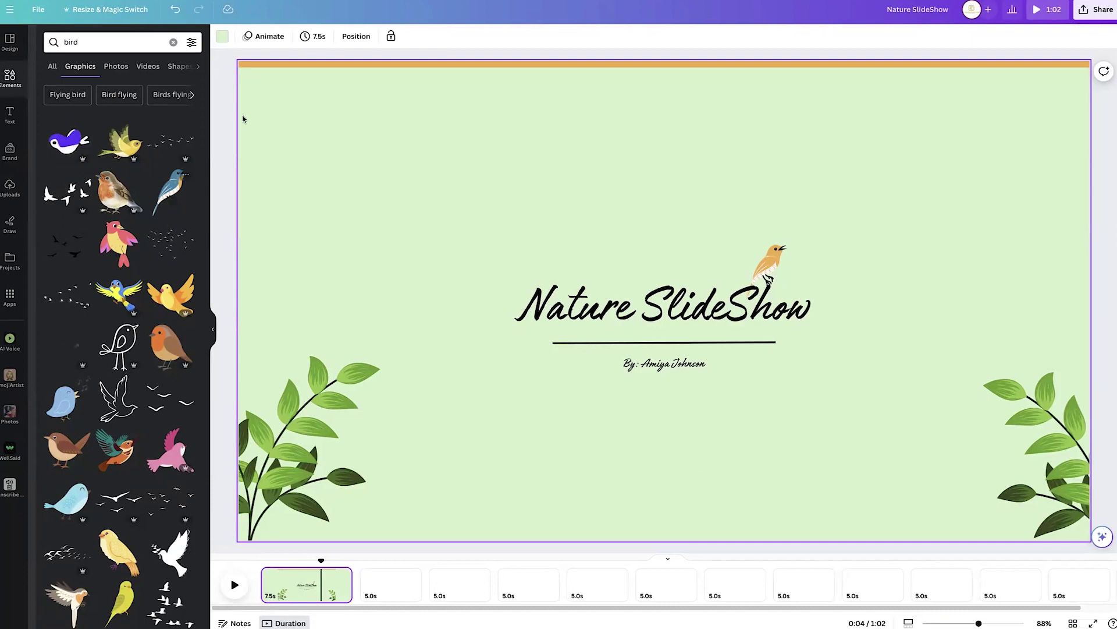
- Preview several page animations for the title page and apply the Block animation
{"action": "left_click", "coordinate": [262, 38]}
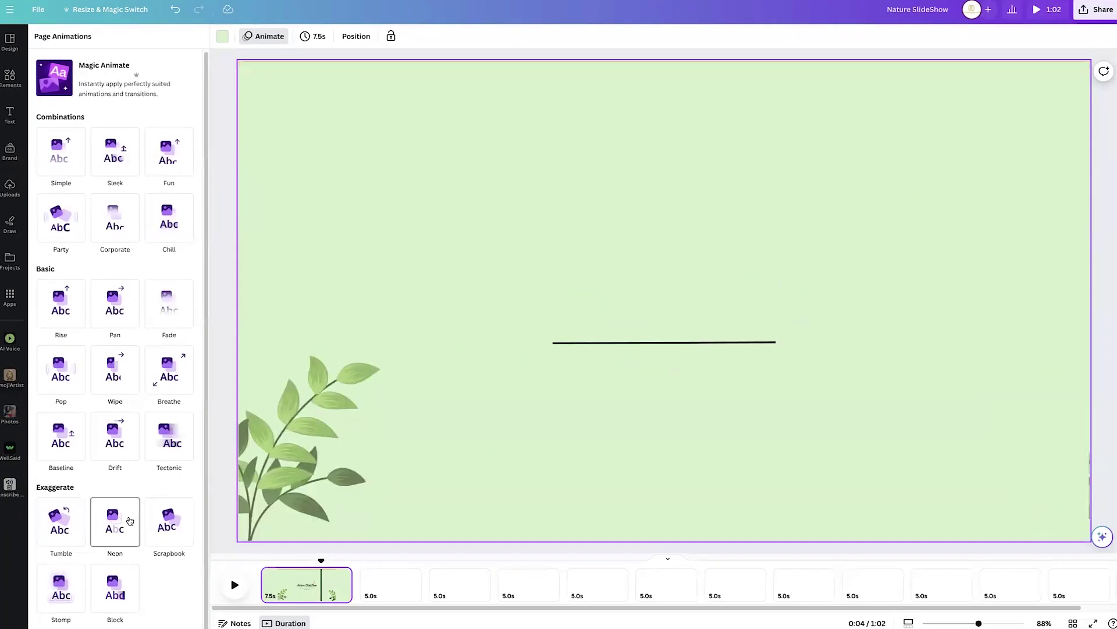
{"action": "left_click", "coordinate": [64, 589]}
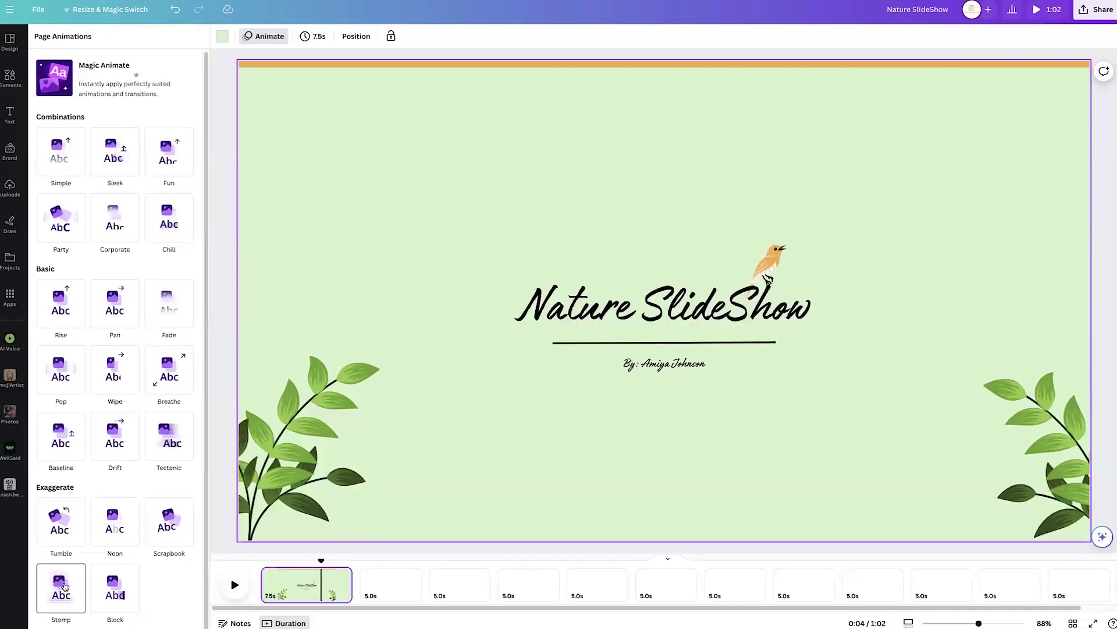
{"action": "left_click", "coordinate": [119, 591]}
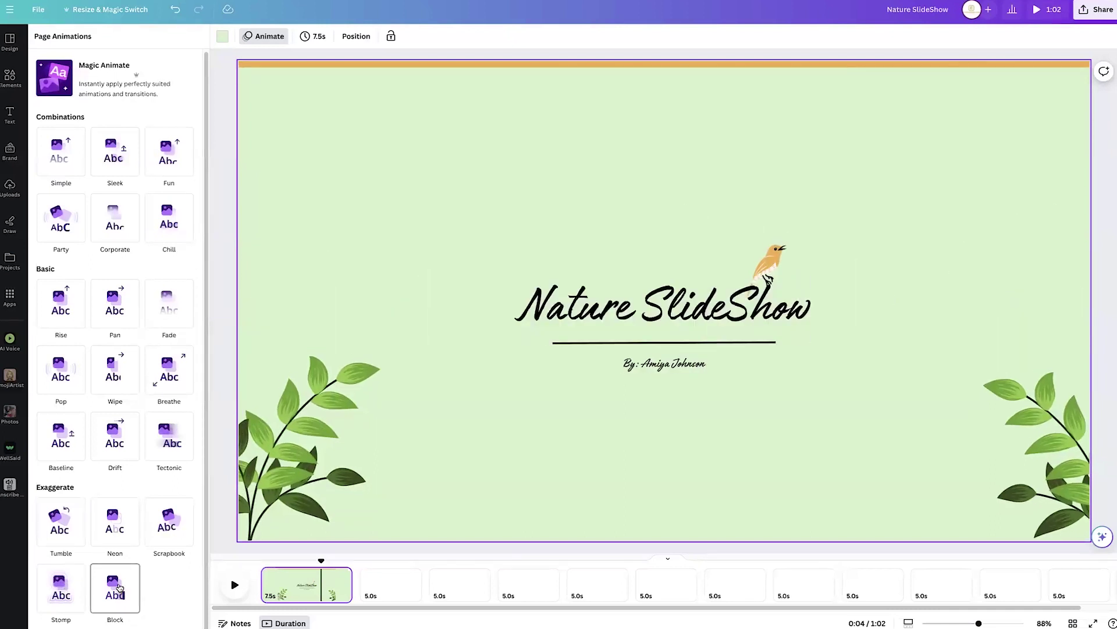
{"action": "left_click", "coordinate": [115, 302]}
{"action": "left_click", "coordinate": [115, 219]}
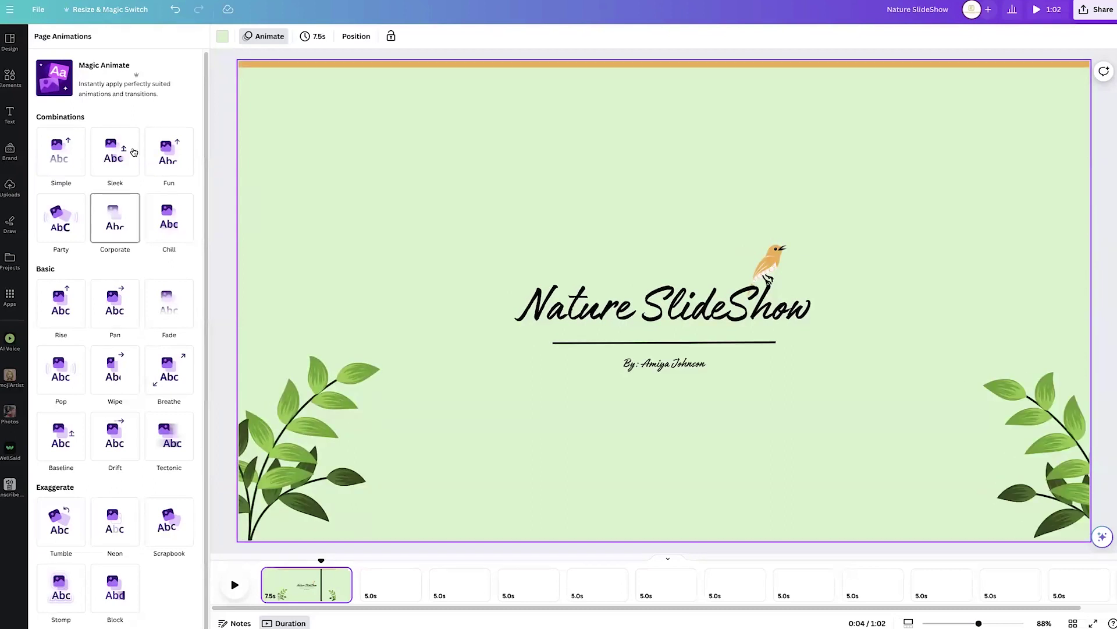
{"action": "left_click", "coordinate": [133, 153]}
{"action": "left_click", "coordinate": [176, 153]}
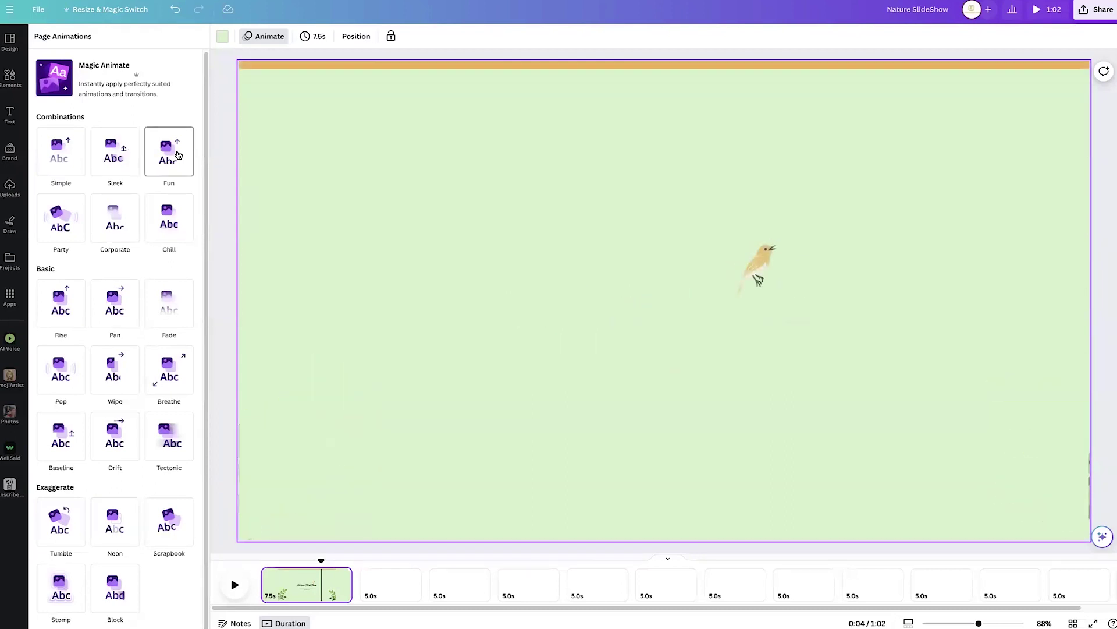
{"action": "left_click", "coordinate": [119, 581]}
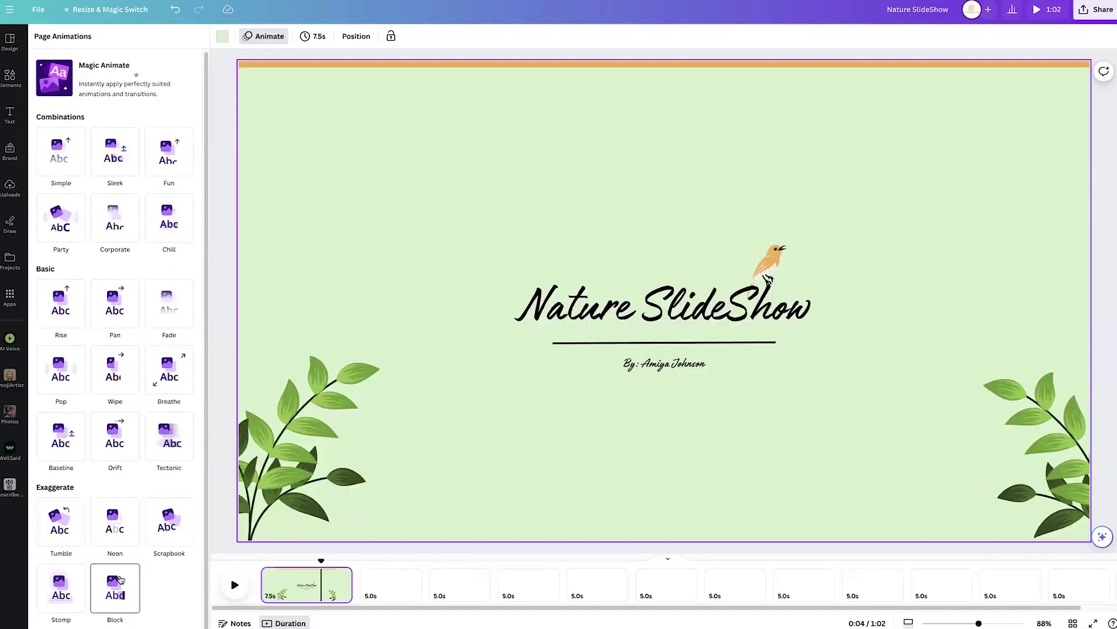
{"action": "left_click", "coordinate": [120, 580]}
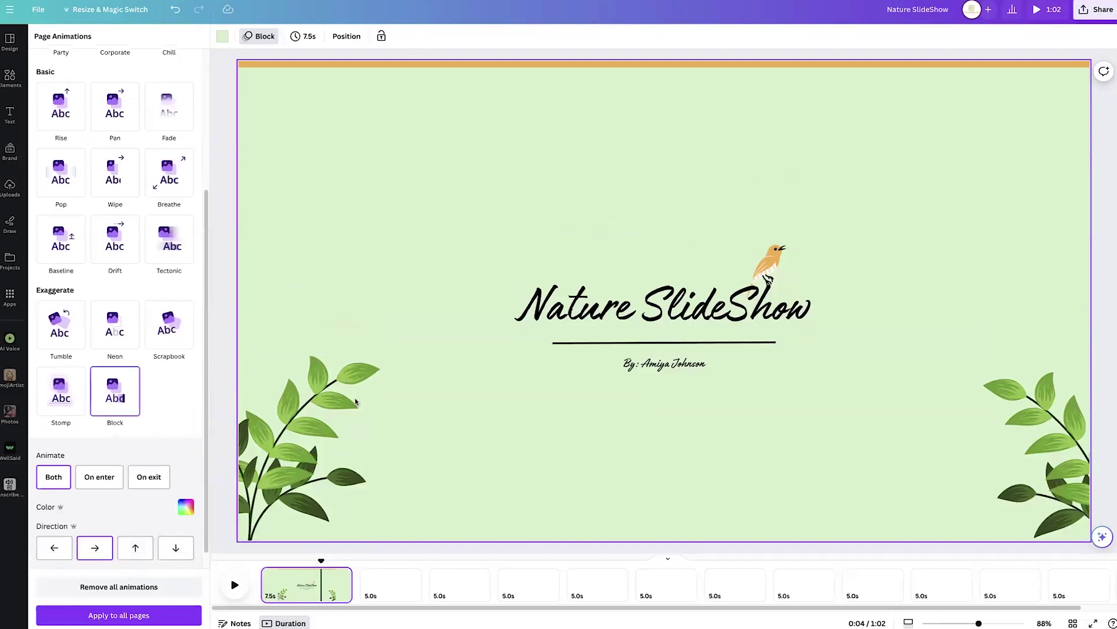
- Apply the Flicker motion effect to both leafy branches, one after the other
{"action": "left_click", "coordinate": [313, 409]}
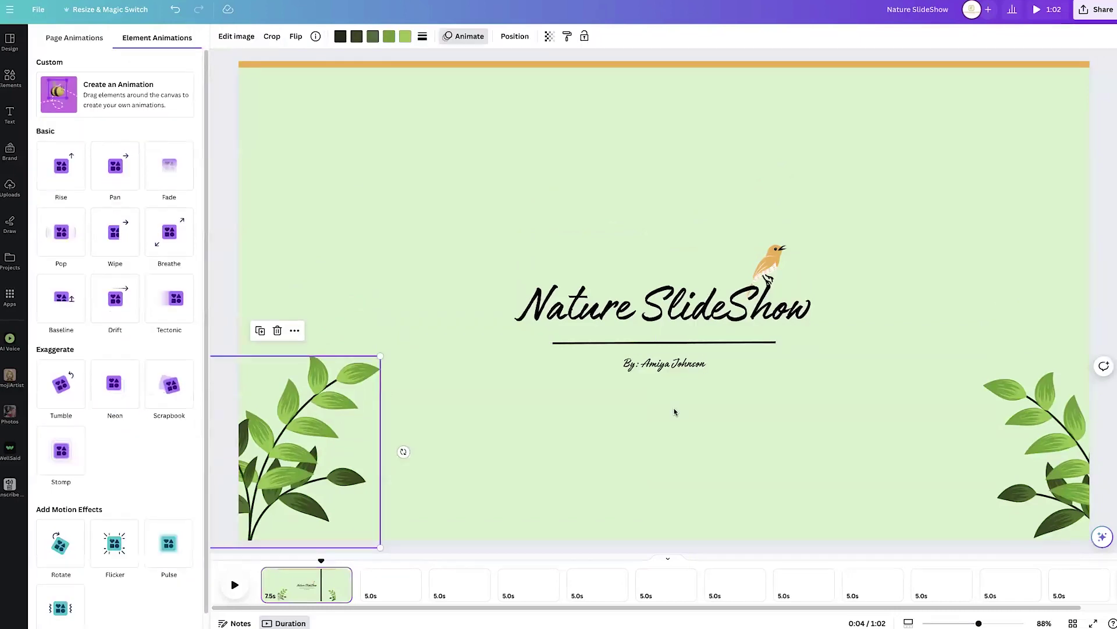
{"action": "left_click", "coordinate": [1059, 464]}
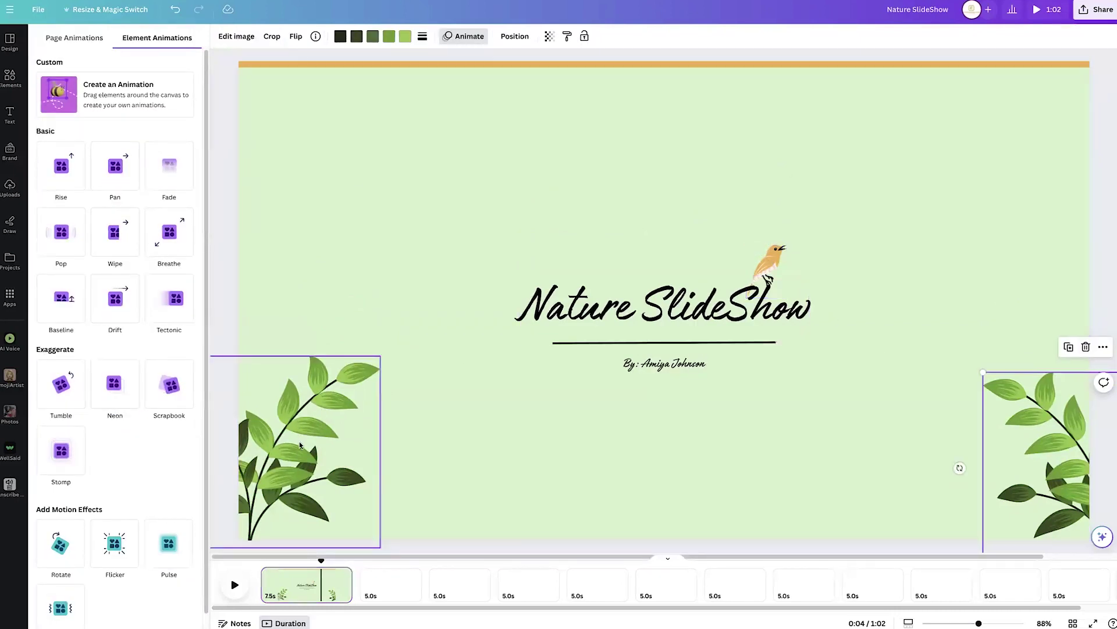
{"action": "left_click", "coordinate": [301, 446]}
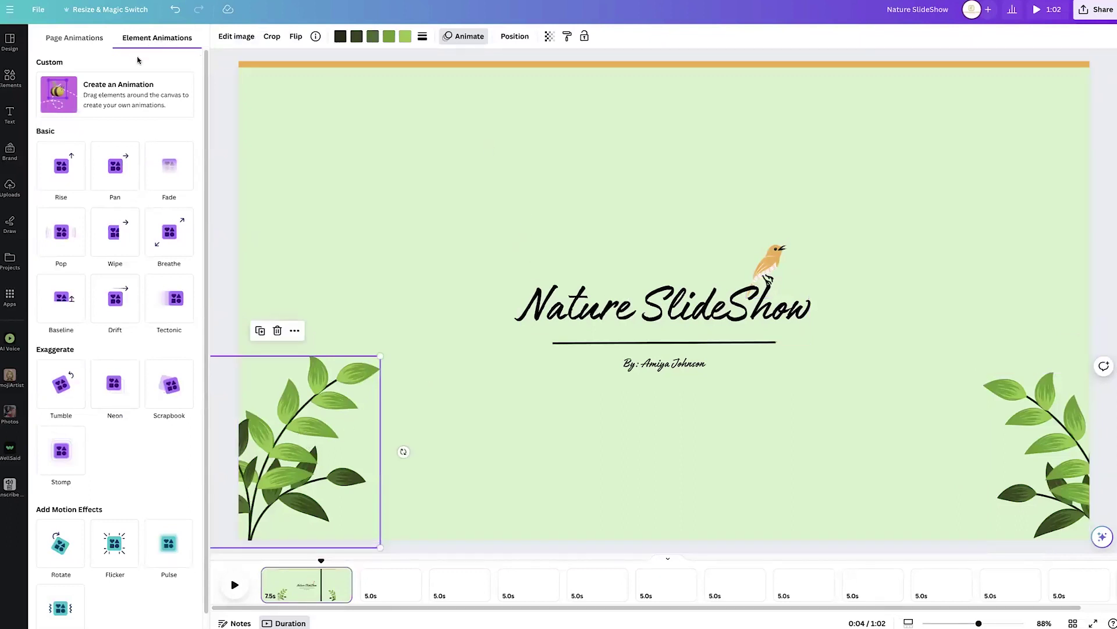
{"action": "left_click", "coordinate": [105, 553]}
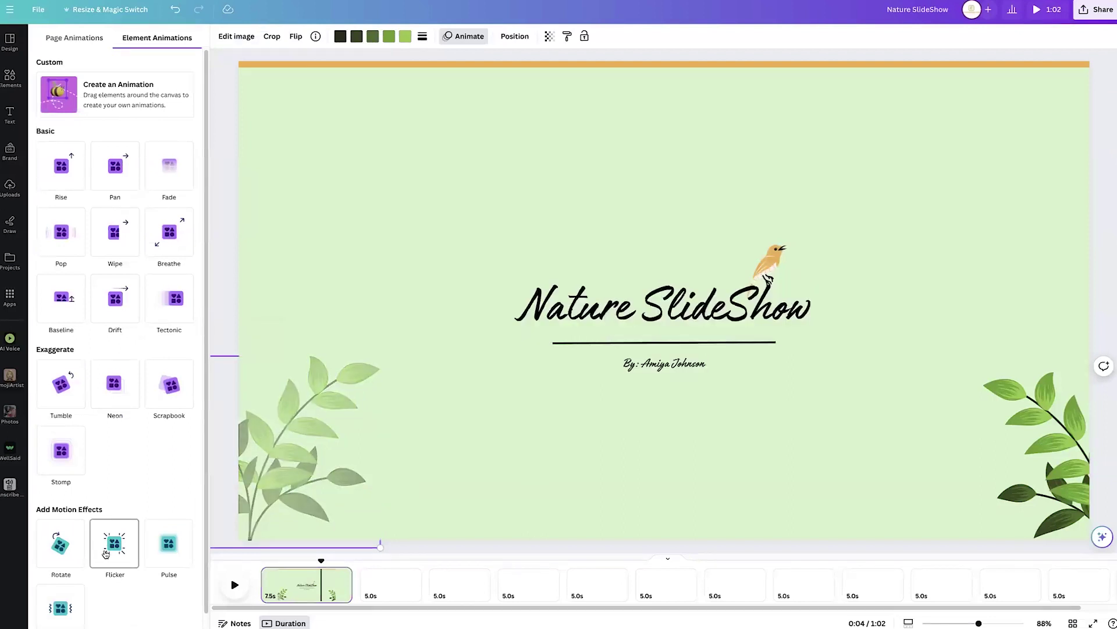
{"action": "left_click", "coordinate": [105, 553]}
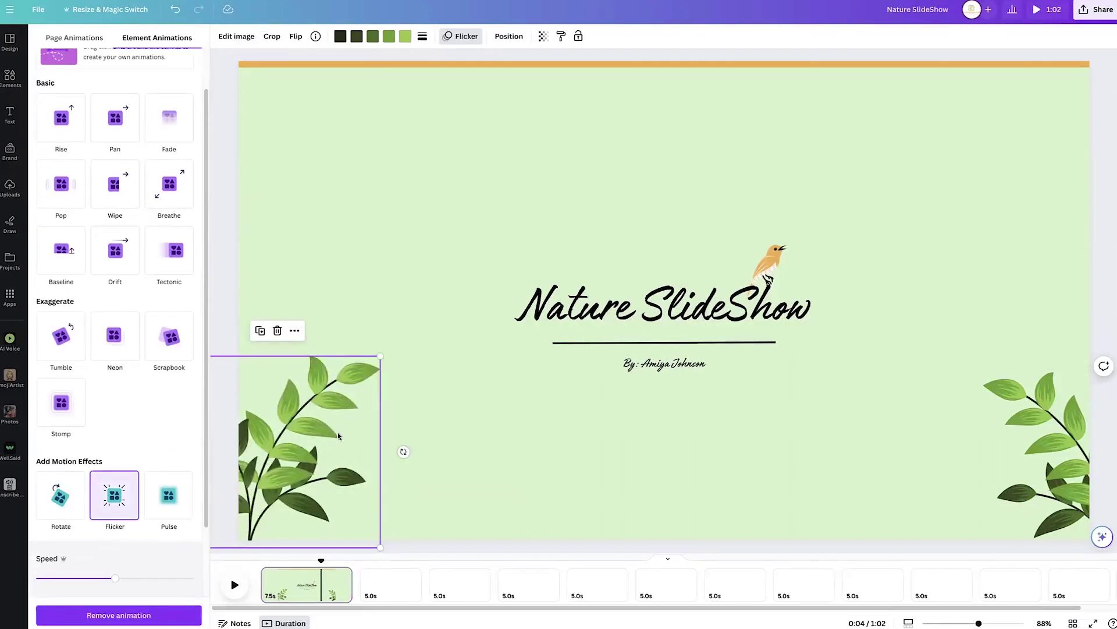
{"action": "left_click", "coordinate": [1056, 435]}
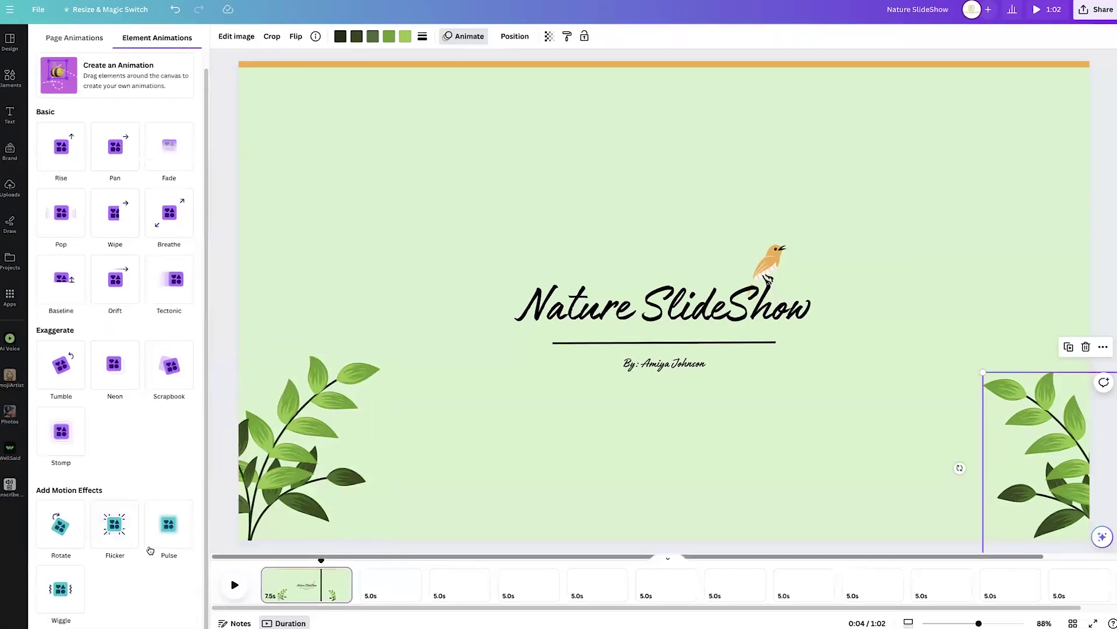
{"action": "left_click", "coordinate": [103, 526]}
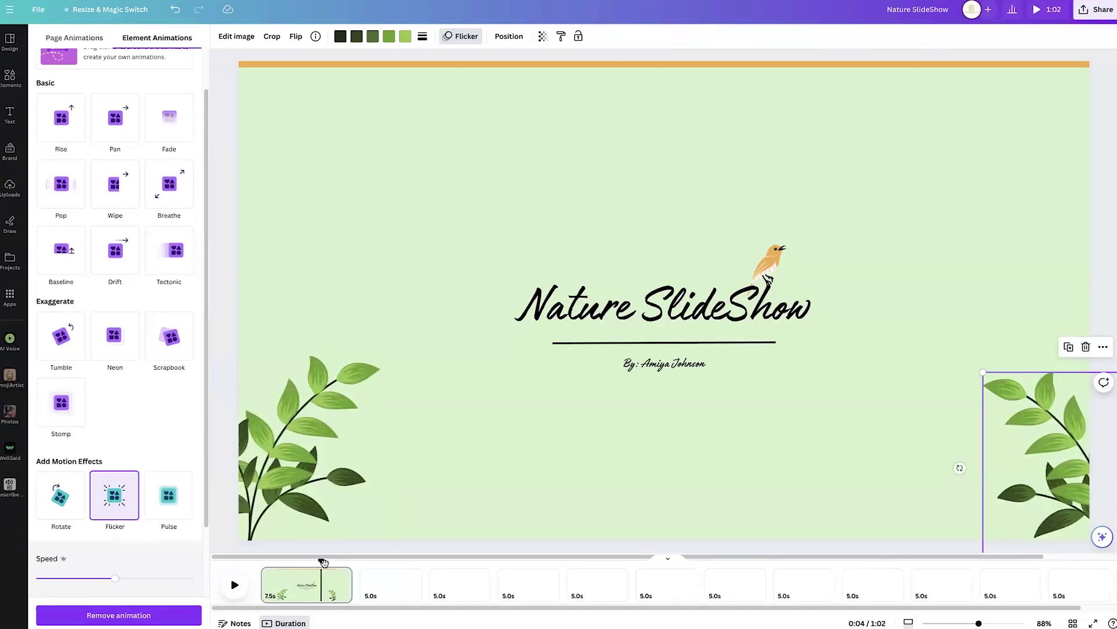
- Play the title page from the start to check its animations
{"action": "left_click", "coordinate": [259, 578]}
{"action": "left_click", "coordinate": [234, 589]}
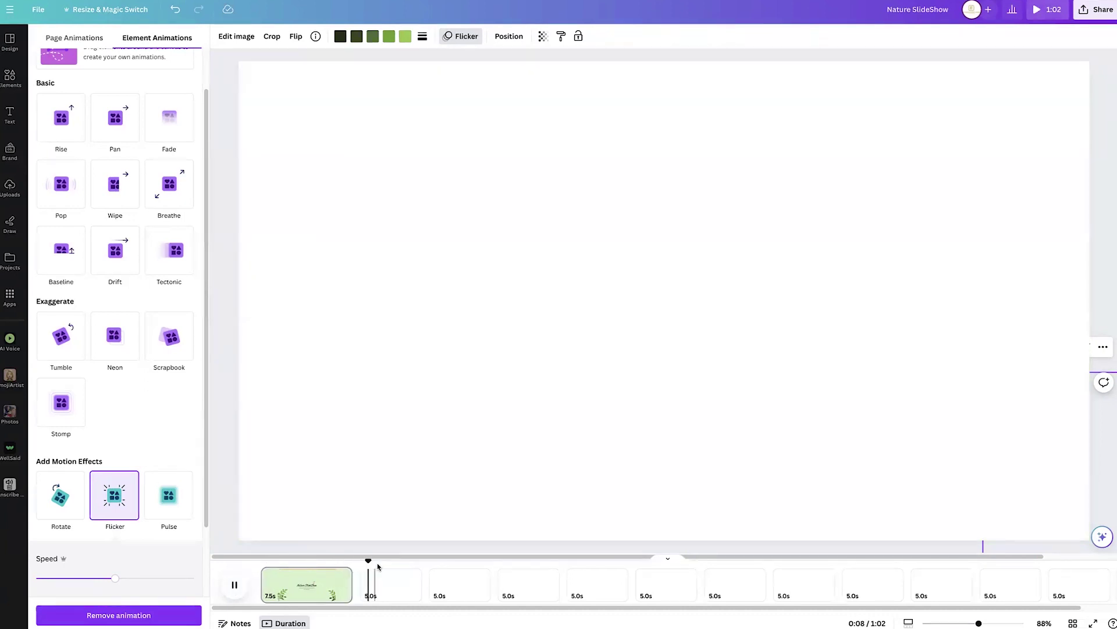
{"action": "left_click", "coordinate": [386, 593]}
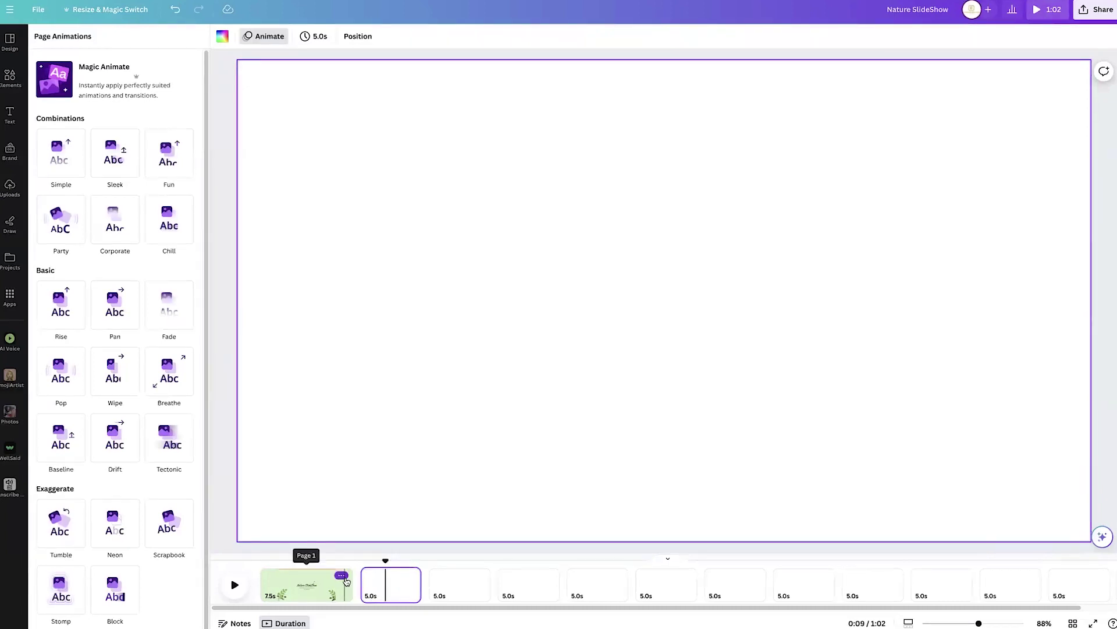
{"action": "left_click", "coordinate": [309, 586]}
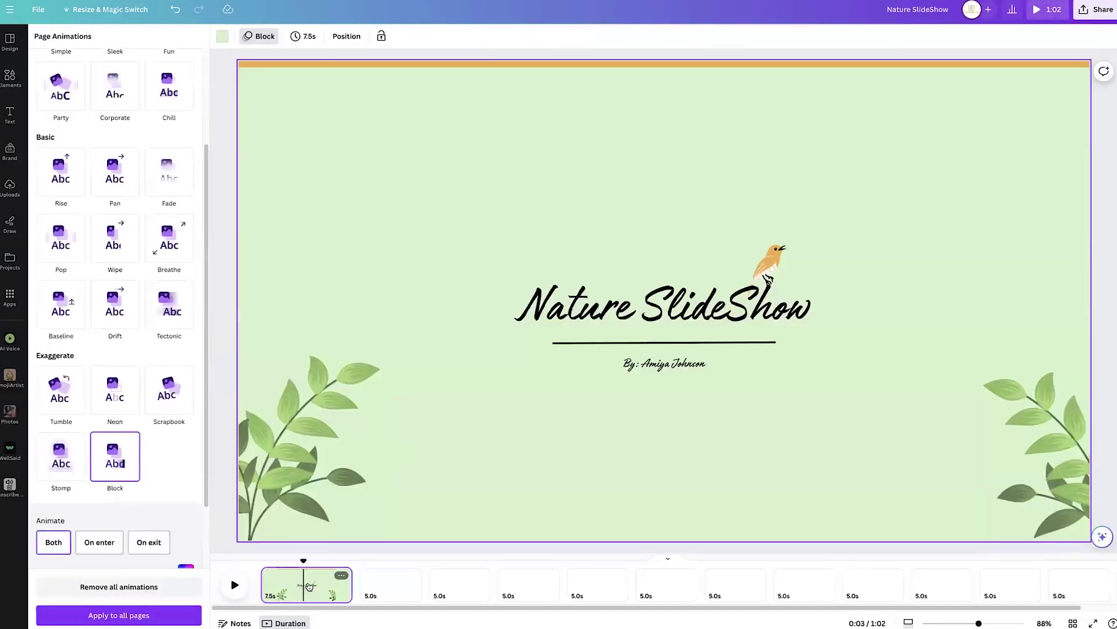
- Go to the blank second page and upload all the photos from the SlideShow folder
{"action": "left_click", "coordinate": [401, 586]}
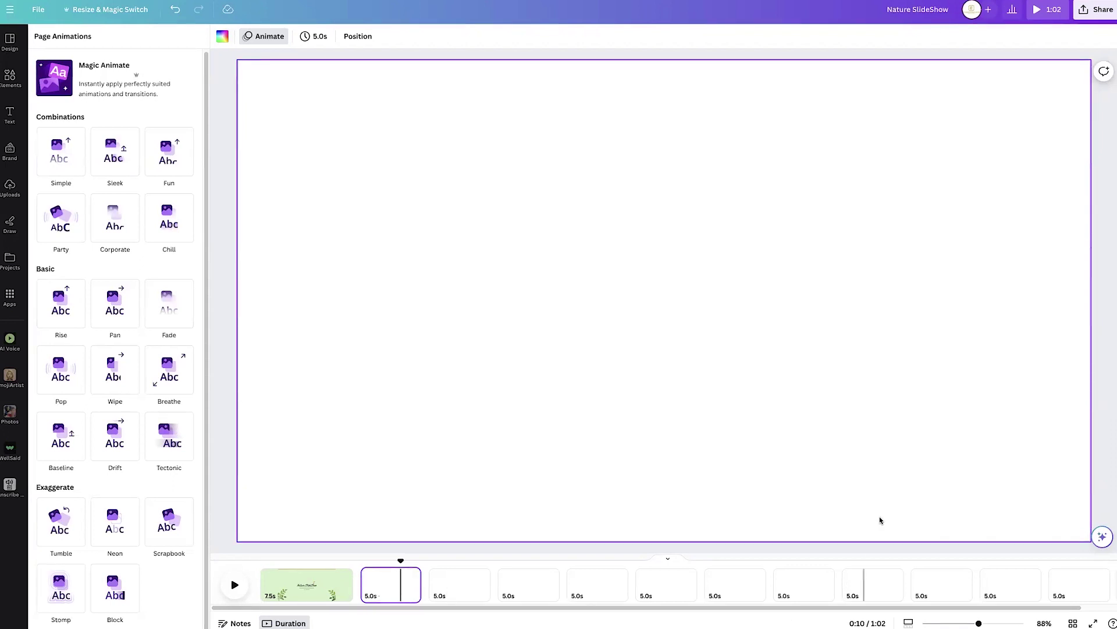
{"action": "left_click", "coordinate": [2, 185]}
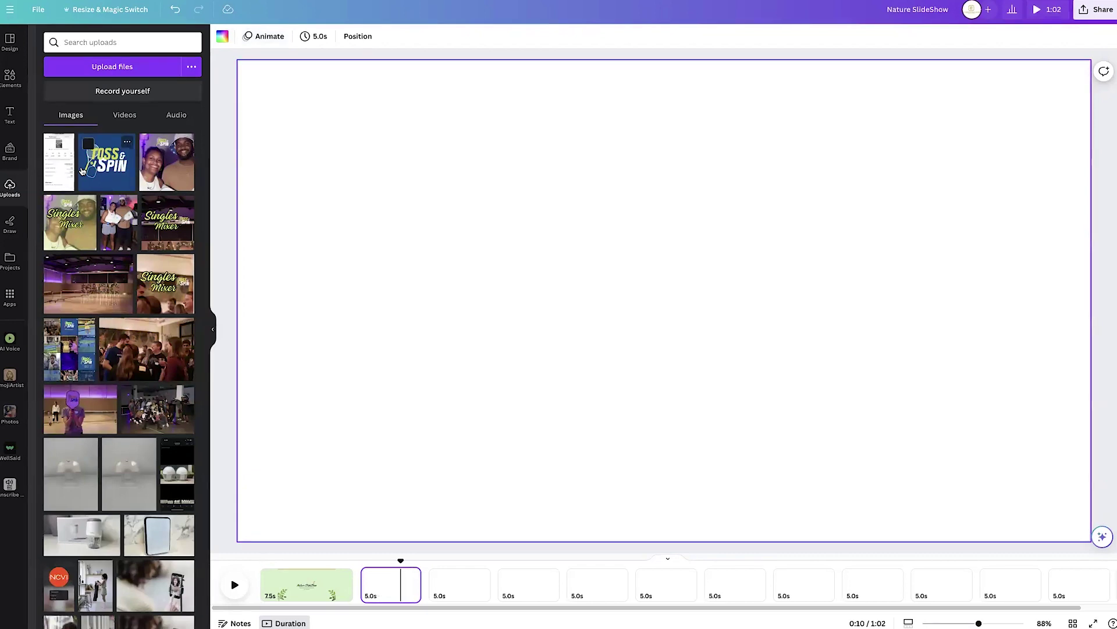
{"action": "left_click", "coordinate": [99, 68]}
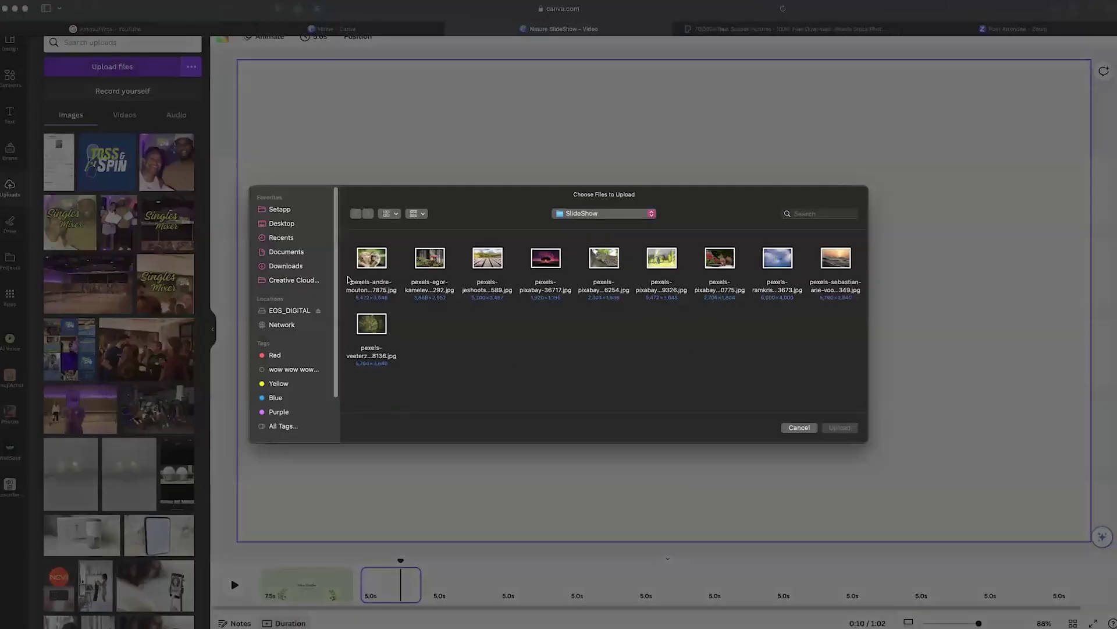
{"action": "left_click", "coordinate": [372, 256]}
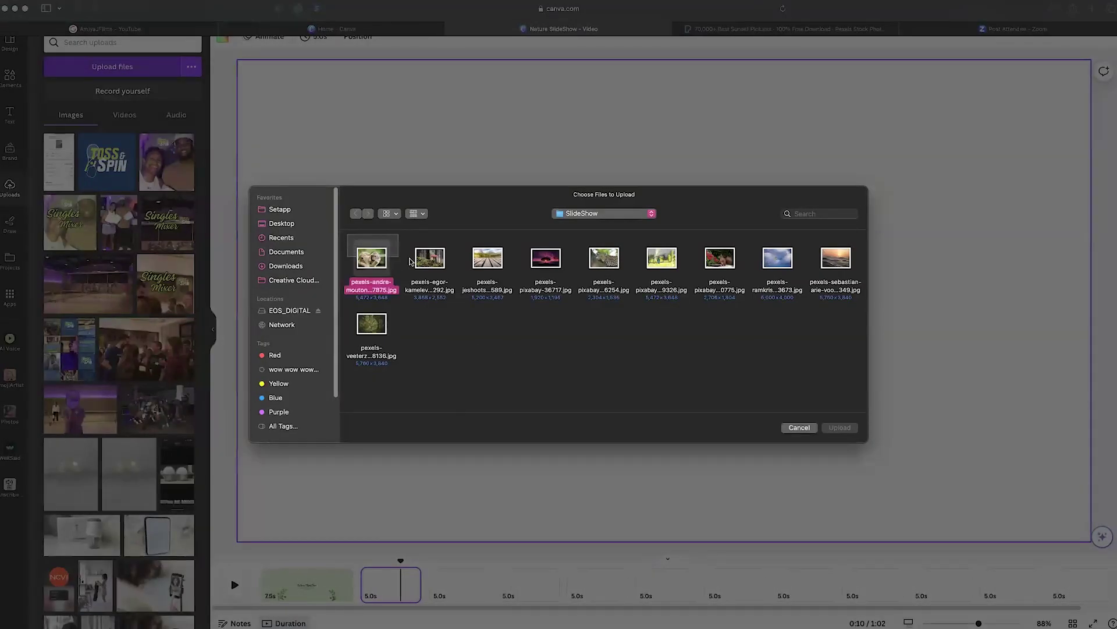
{"action": "left_click_drag", "start_coordinate": [409, 261], "coordinate": [847, 373]}
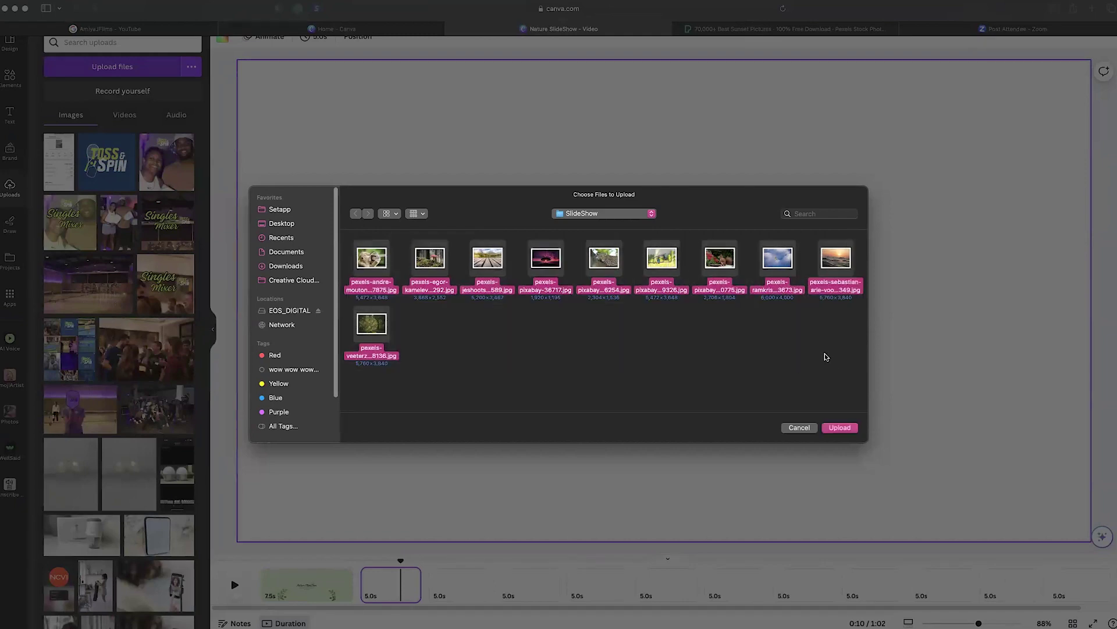
{"action": "left_click", "coordinate": [839, 427]}
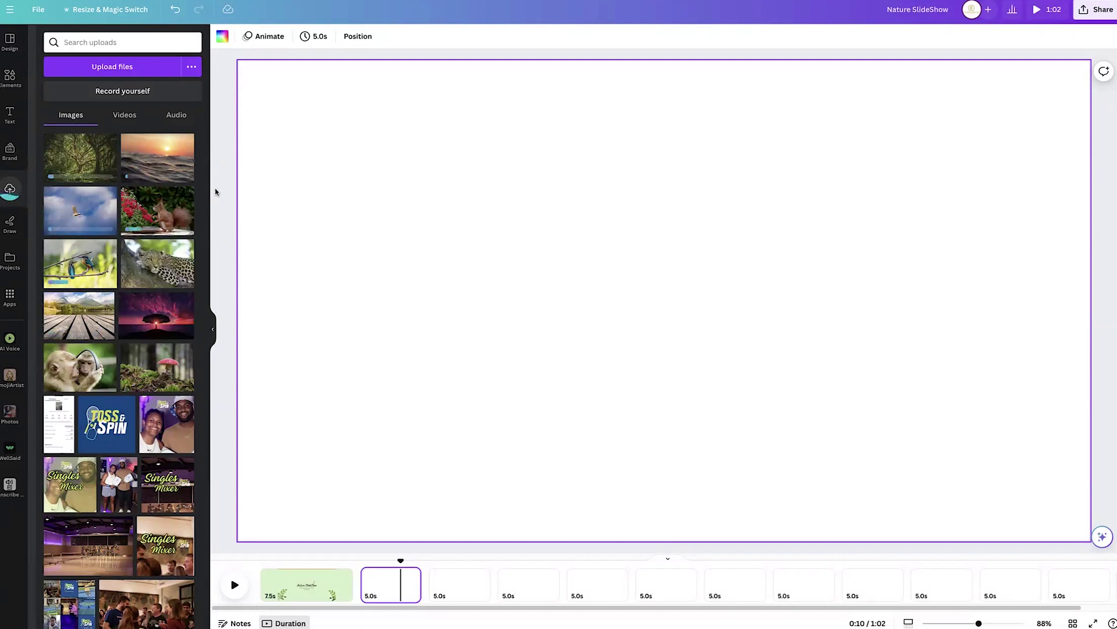
- Set the second page's background to the title page's pale green document color and return to the uploaded images
{"action": "left_click", "coordinate": [412, 220]}
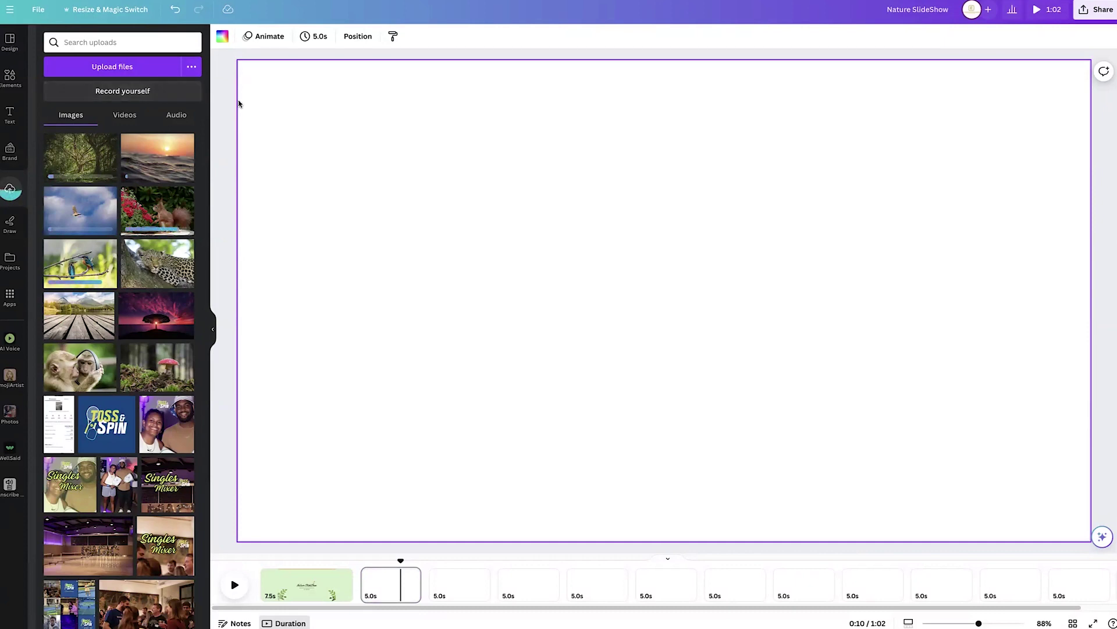
{"action": "left_click", "coordinate": [221, 38]}
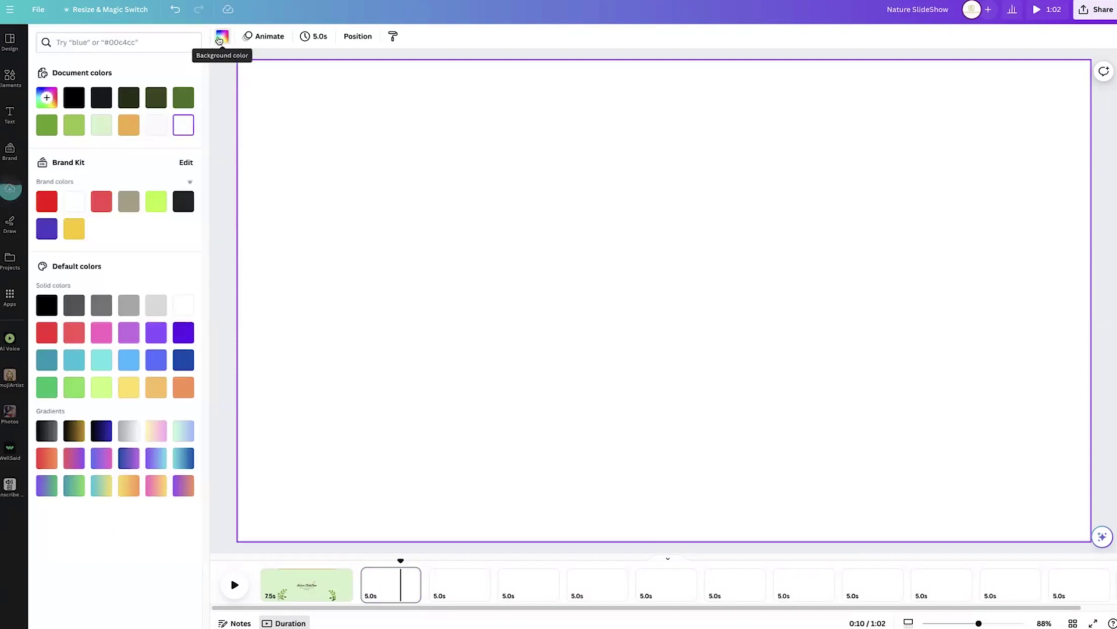
{"action": "left_click", "coordinate": [74, 125]}
{"action": "left_click", "coordinate": [102, 127]}
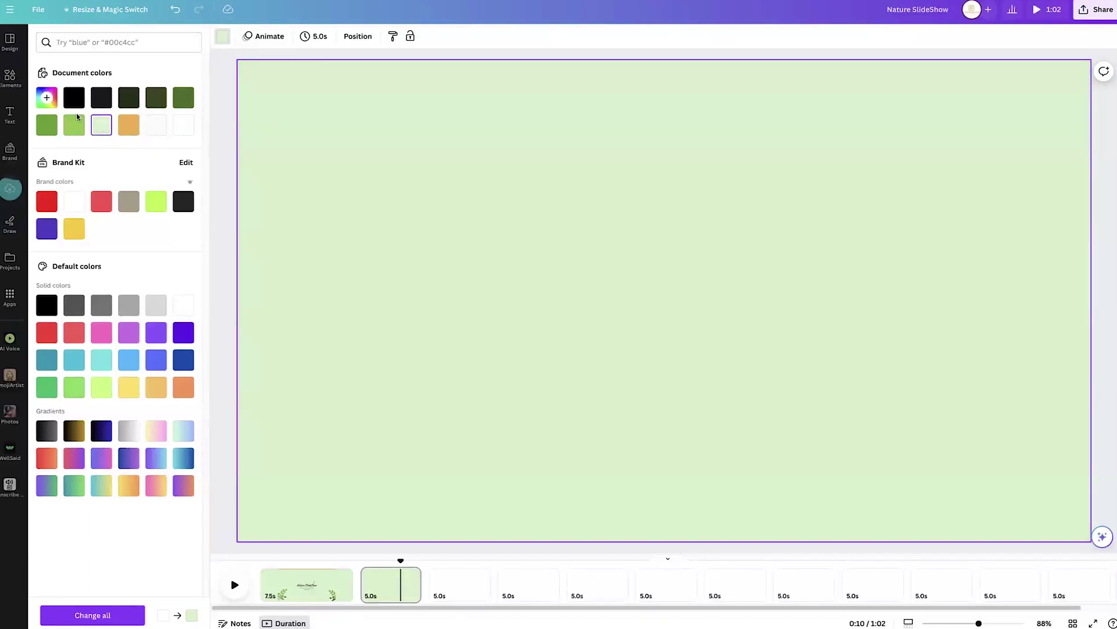
{"action": "left_click", "coordinate": [22, 192]}
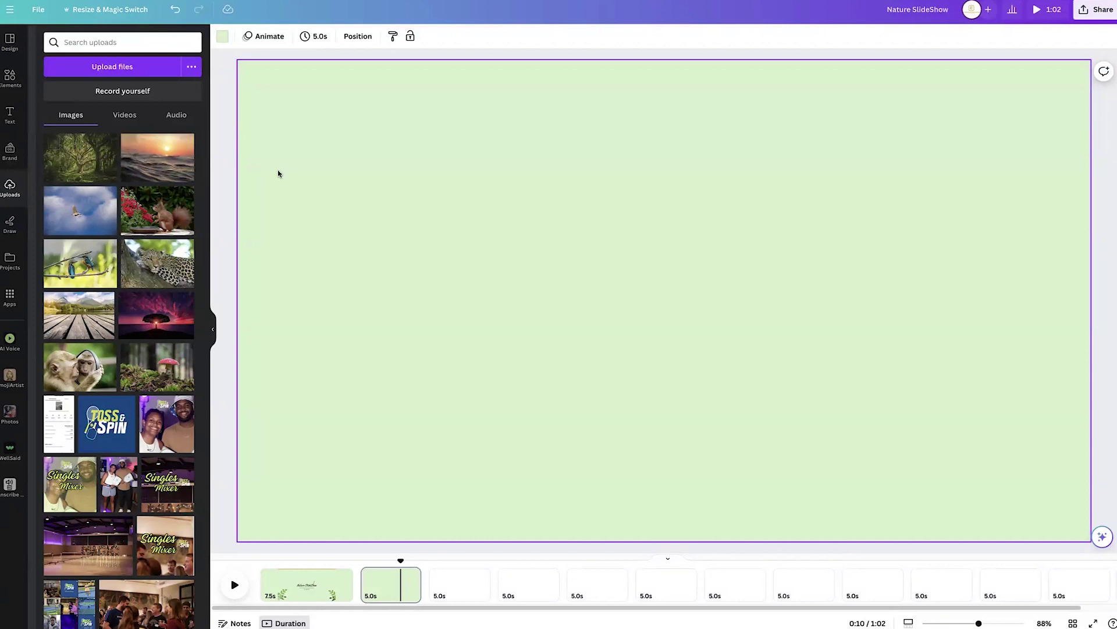
- Add the uploaded forest tree photo to the second page and shift it slightly down
{"action": "left_click", "coordinate": [80, 161]}
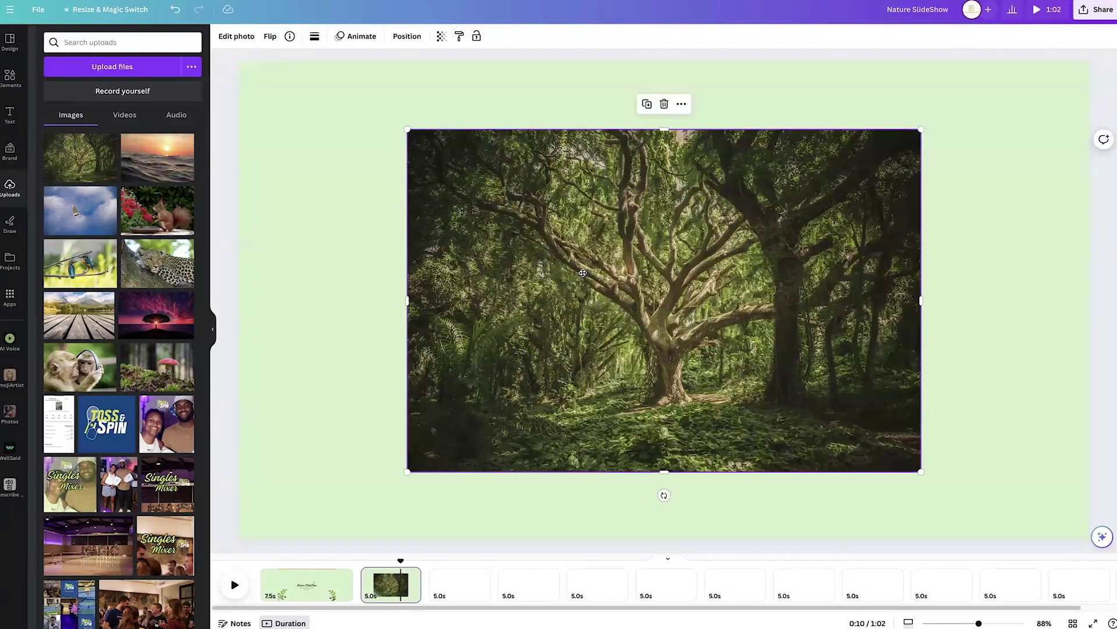
{"action": "mouse_move", "coordinate": [583, 273]}
{"action": "left_mouse_down"}
{"action": "mouse_move", "coordinate": [547, 270]}
{"action": "mouse_move", "coordinate": [586, 290]}
{"action": "left_mouse_up"}
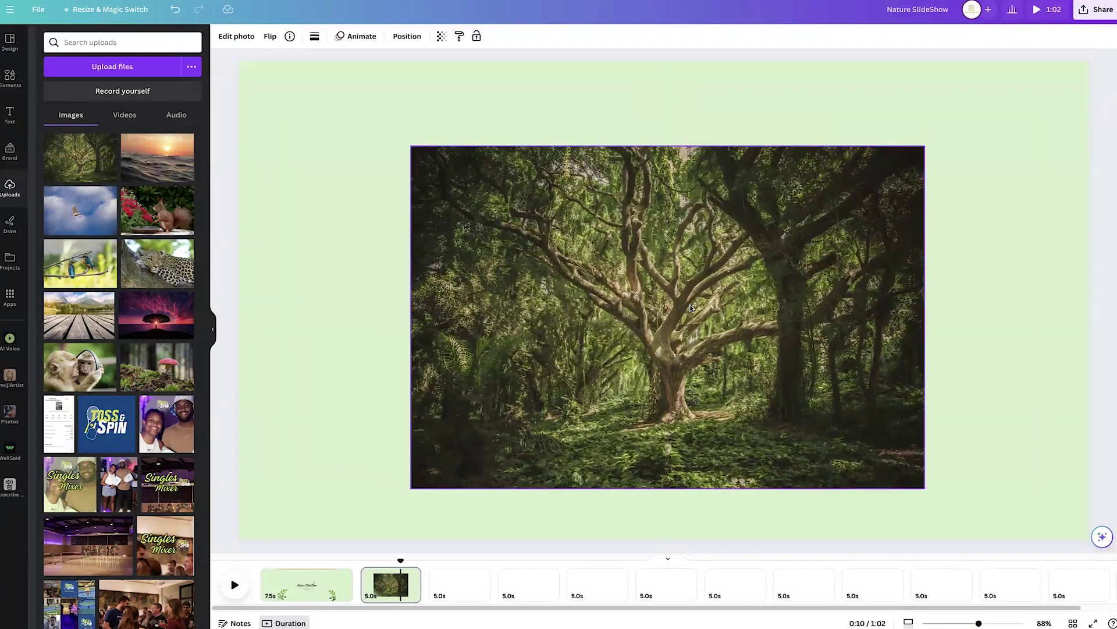
{"action": "left_click_drag", "start_coordinate": [690, 307], "coordinate": [688, 304]}
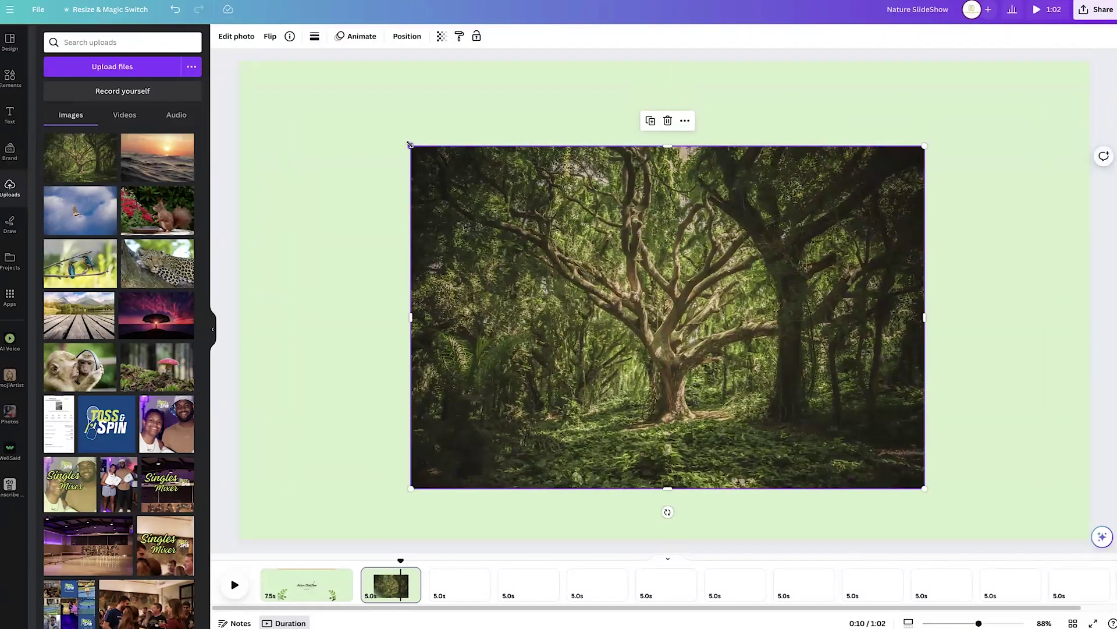
- Try enlarging the tree photo from its corners, then shrink it back toward the middle of the page
{"action": "left_click_drag", "start_coordinate": [410, 146], "coordinate": [274, 54]}
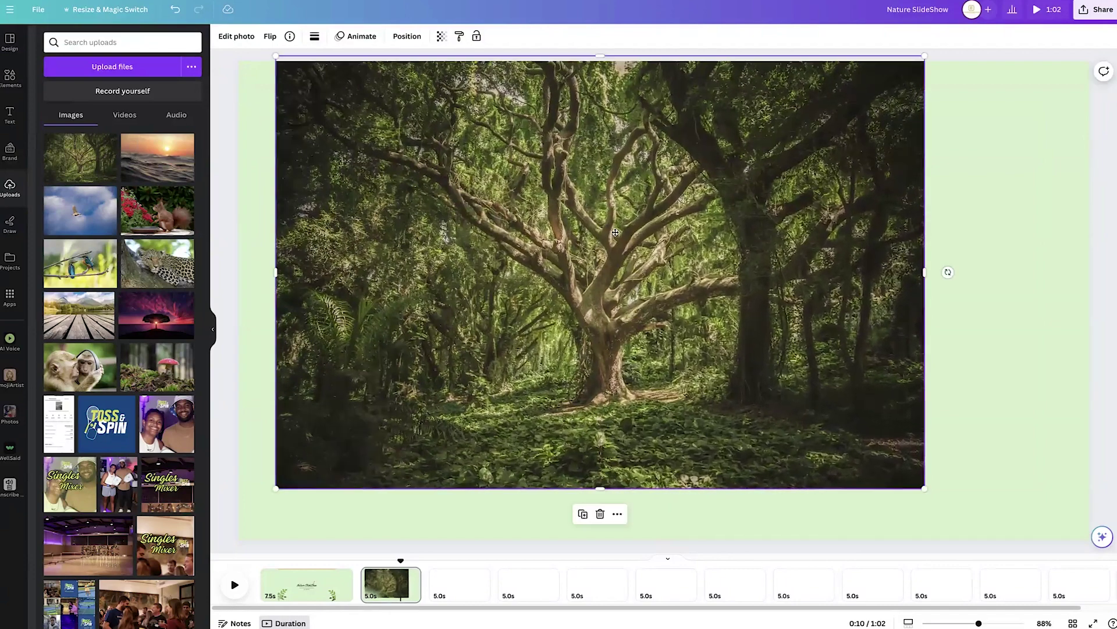
{"action": "left_click_drag", "start_coordinate": [349, 145], "coordinate": [386, 184]}
{"action": "left_click_drag", "start_coordinate": [974, 95], "coordinate": [1033, 56]}
{"action": "left_click_drag", "start_coordinate": [1034, 526], "coordinate": [883, 438]}
{"action": "left_click_drag", "start_coordinate": [779, 319], "coordinate": [835, 393]}
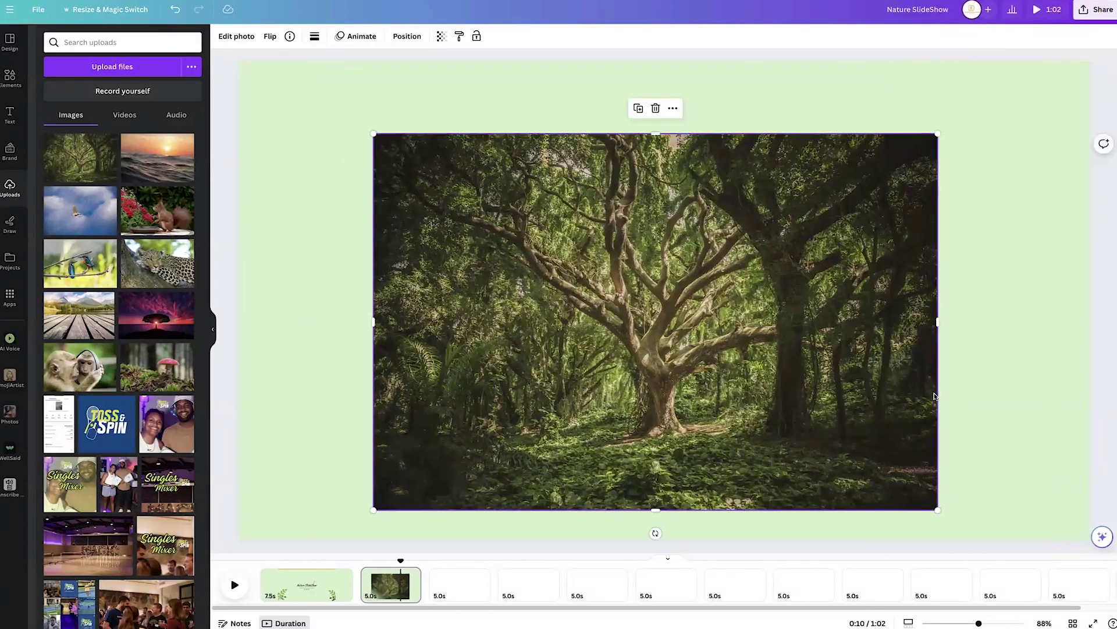
{"action": "key", "text": "Escape"}
{"action": "left_click", "coordinate": [376, 135]}
- Enlarge the tree photo until it covers the entire second page
{"action": "left_click_drag", "start_coordinate": [372, 133], "coordinate": [240, 60]}
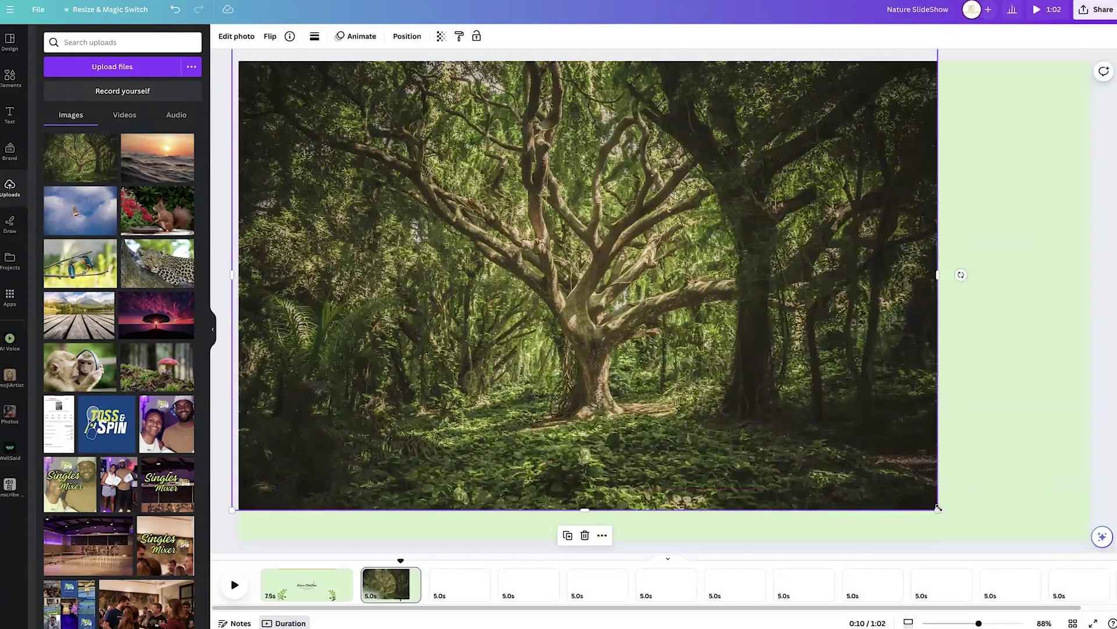
{"action": "left_click_drag", "start_coordinate": [938, 511], "coordinate": [1042, 541]}
{"action": "left_click_drag", "start_coordinate": [997, 291], "coordinate": [1116, 310]}
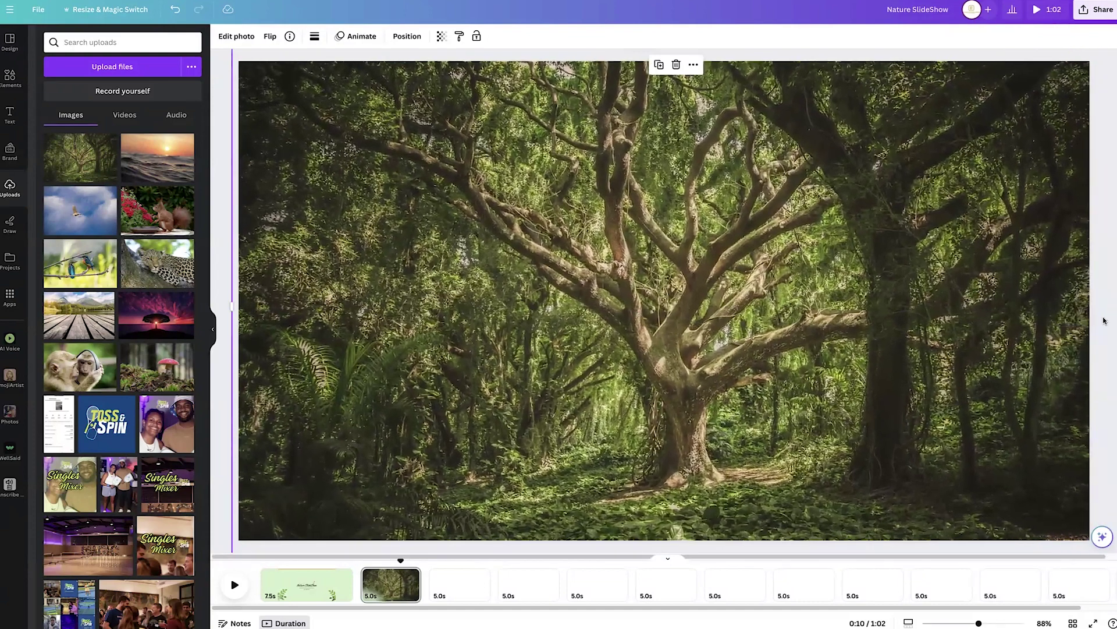
{"action": "left_click_drag", "start_coordinate": [1017, 336], "coordinate": [1018, 329]}
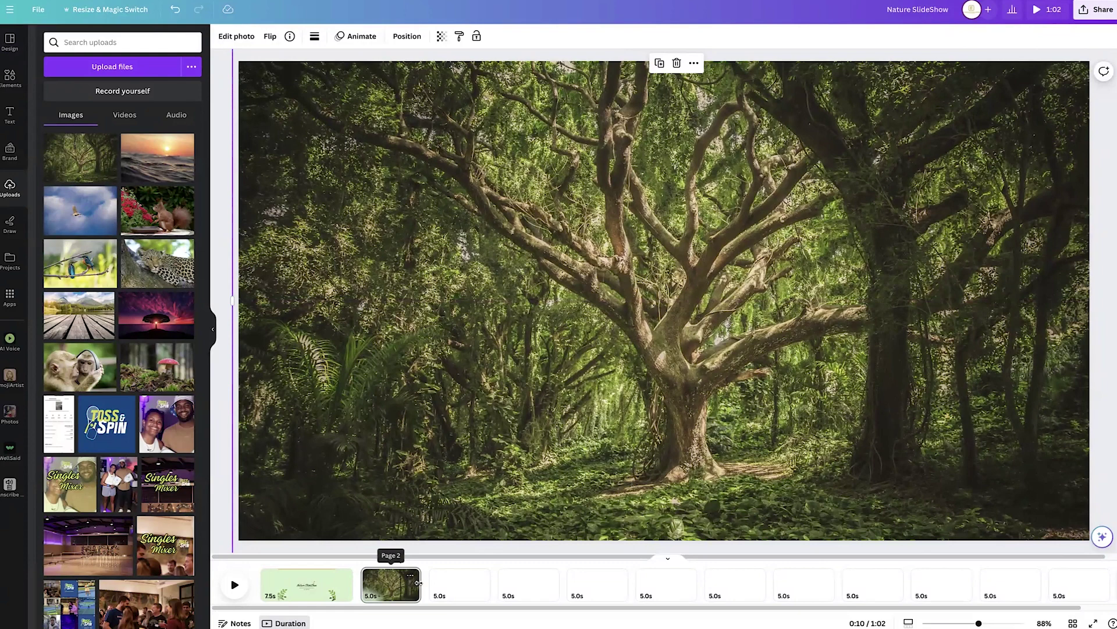
- Extend the second page's duration to 6.3 seconds
{"action": "mouse_move", "coordinate": [418, 582]}
{"action": "left_click_drag", "start_coordinate": [417, 583], "coordinate": [437, 582]}
{"action": "left_click", "coordinate": [620, 439]}
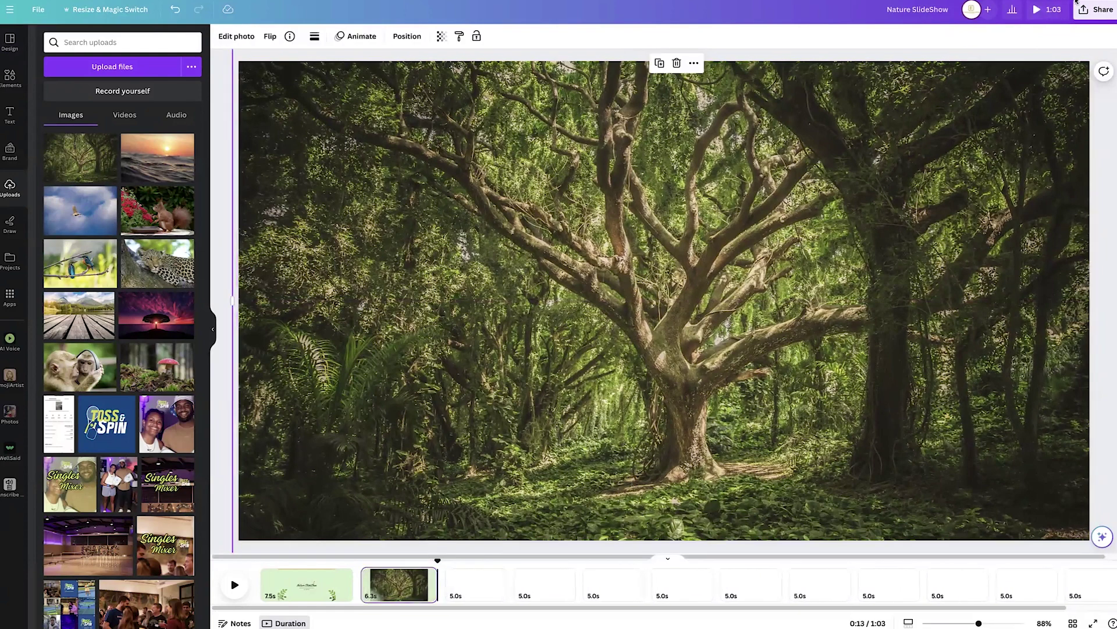
- Apply the Breathe photo animation to the tree photo with minimum scale and direction In, and preview it
{"action": "left_click", "coordinate": [360, 39]}
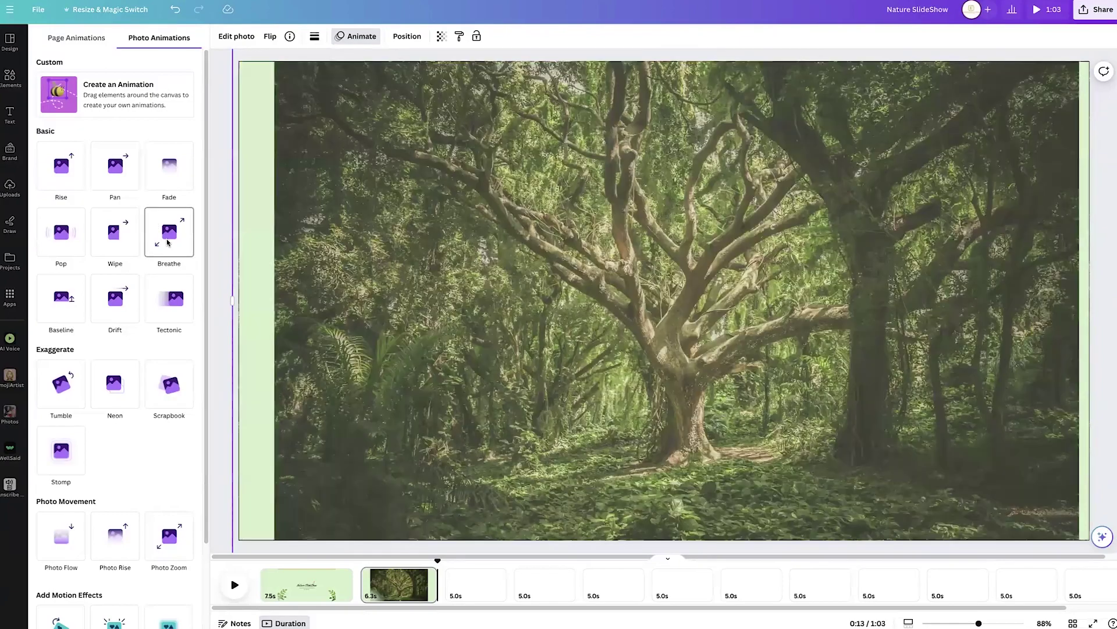
{"action": "left_click", "coordinate": [168, 242]}
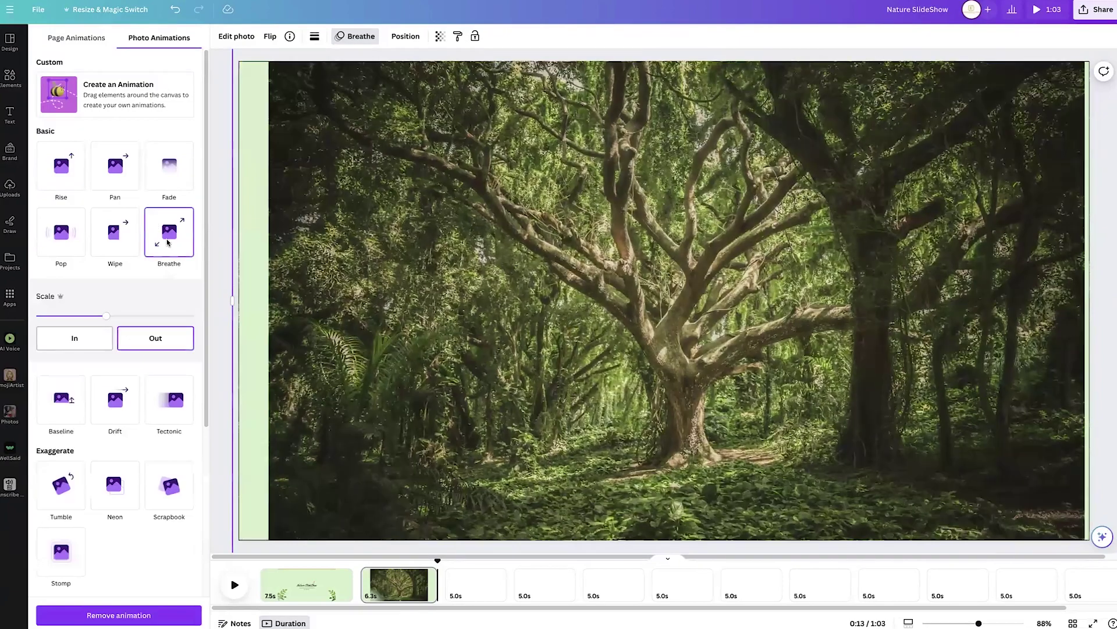
{"action": "left_click", "coordinate": [49, 318]}
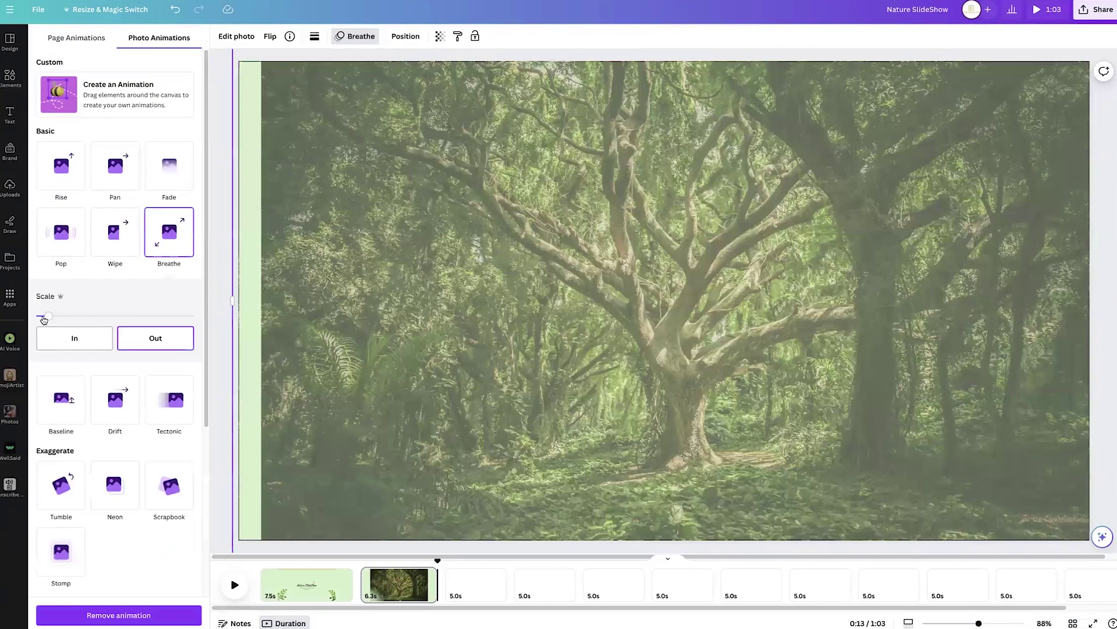
{"action": "left_click_drag", "start_coordinate": [43, 320], "coordinate": [130, 318]}
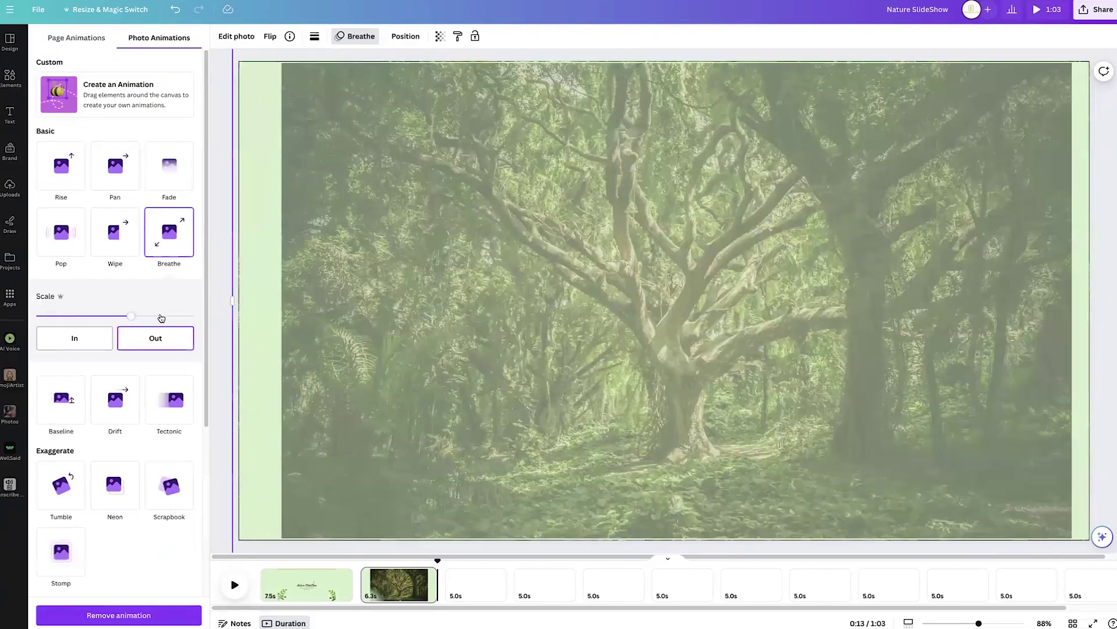
{"action": "left_click", "coordinate": [174, 318]}
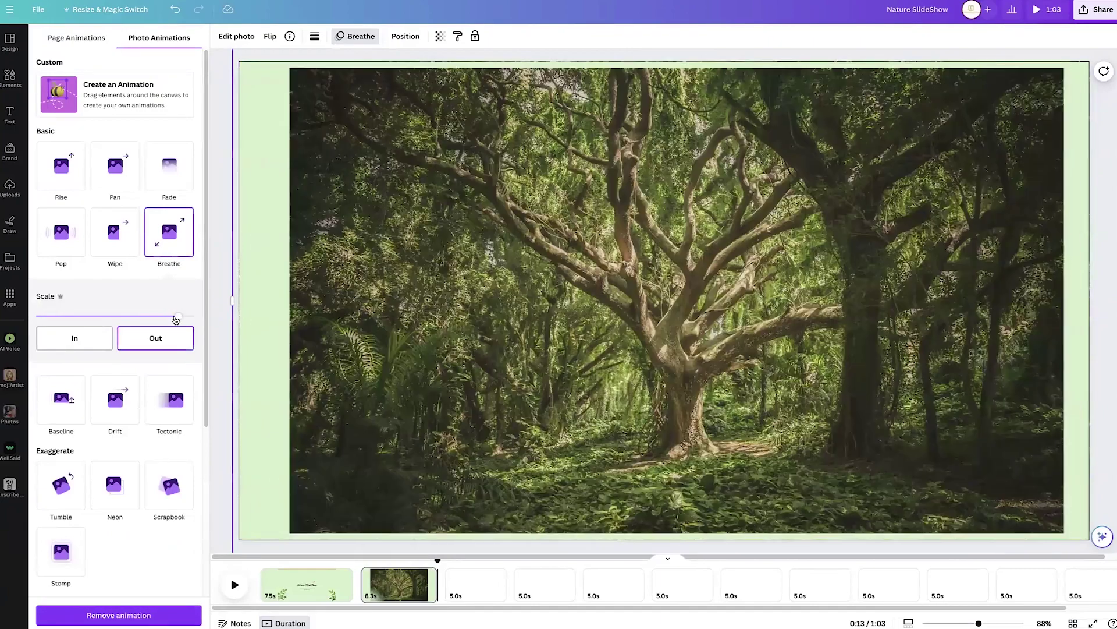
{"action": "left_click_drag", "start_coordinate": [176, 319], "coordinate": [38, 318]}
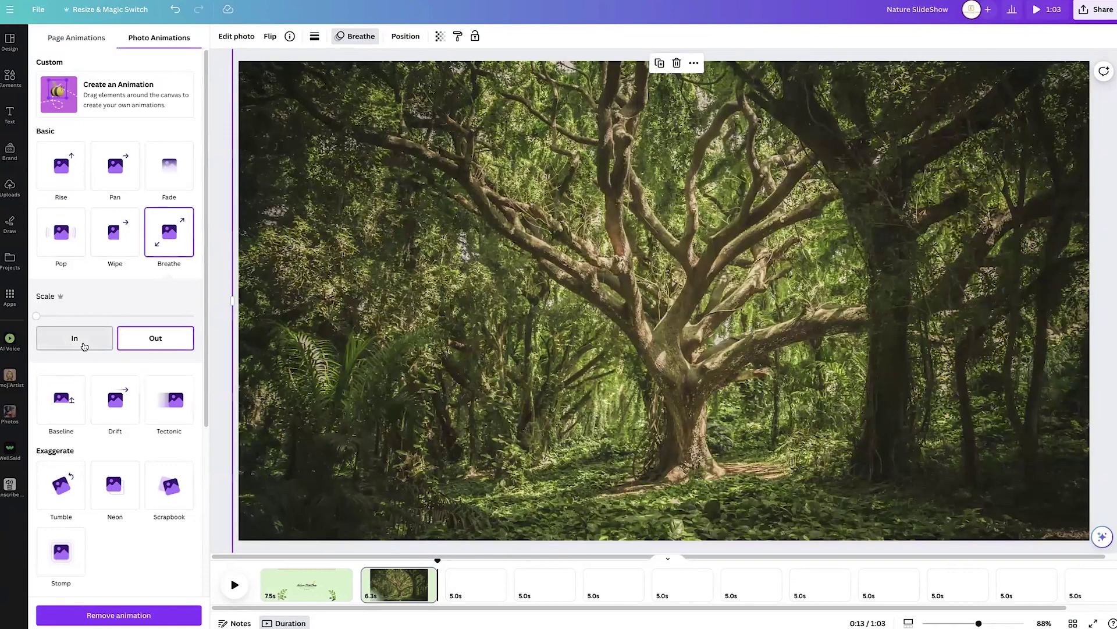
{"action": "left_click", "coordinate": [84, 347]}
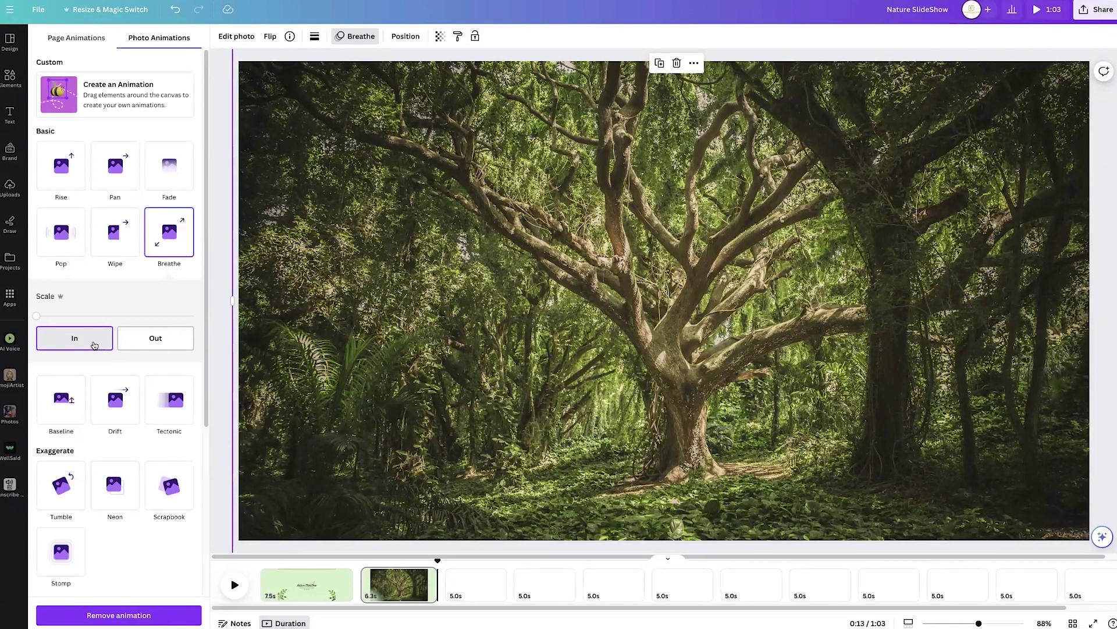
{"action": "left_click", "coordinate": [101, 341]}
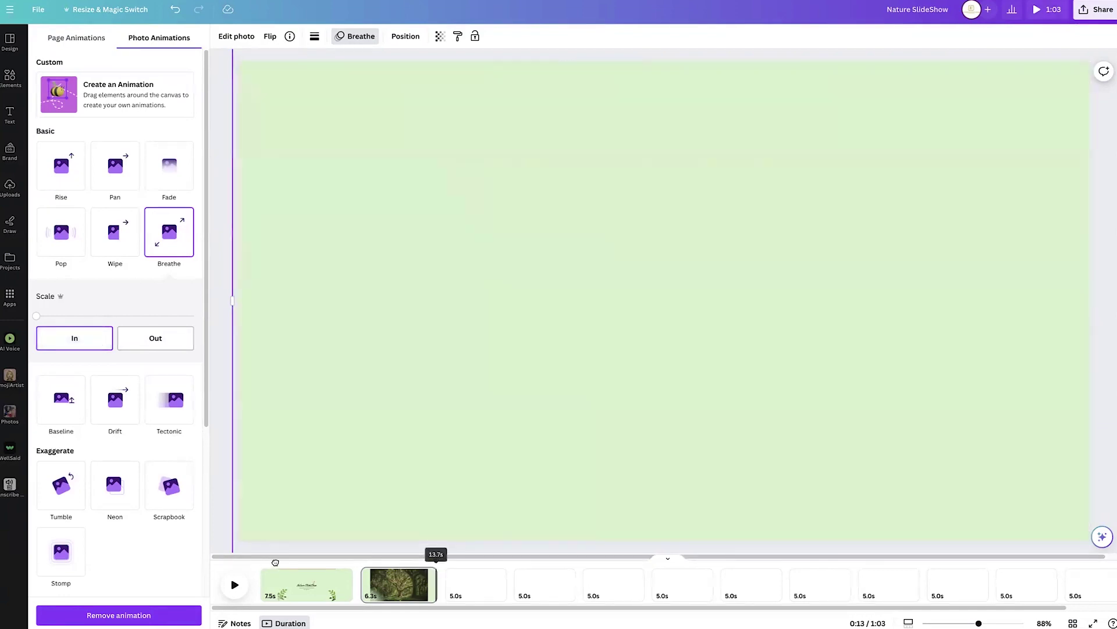
{"action": "left_click_drag", "start_coordinate": [276, 563], "coordinate": [412, 583]}
- Set the blank third page's background to the pale green document color
{"action": "left_click", "coordinate": [461, 582]}
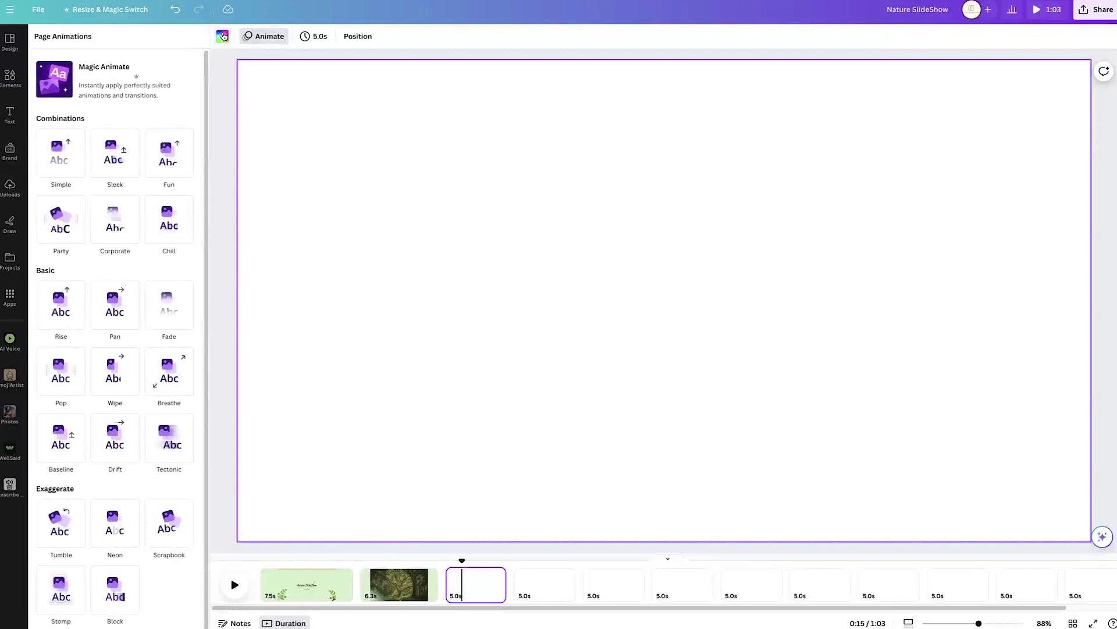
{"action": "left_click", "coordinate": [223, 36]}
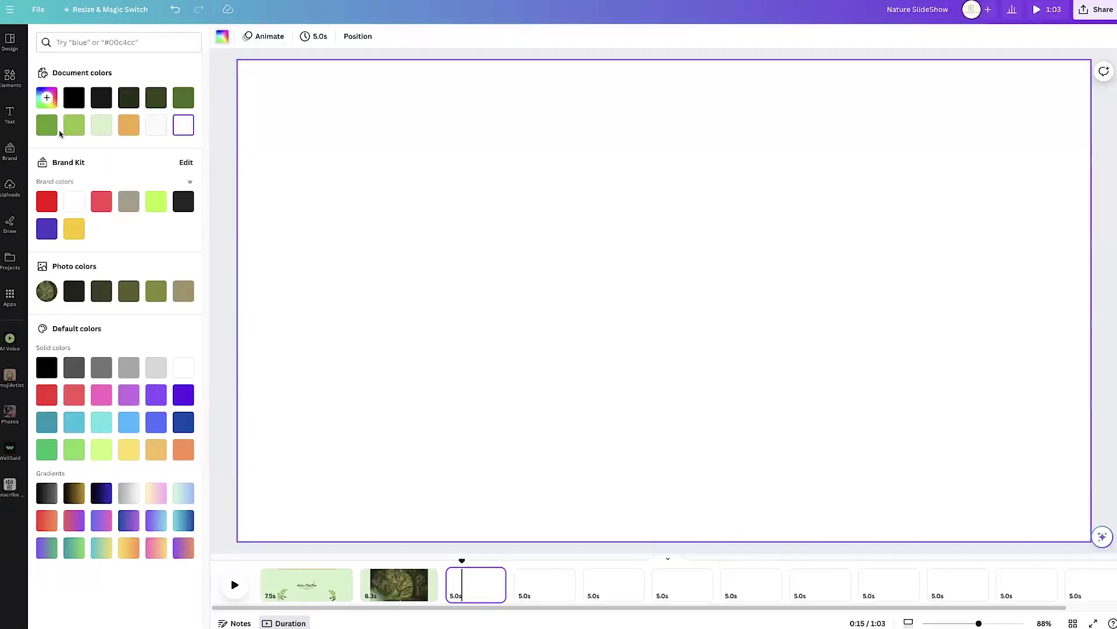
{"action": "left_click", "coordinate": [100, 125]}
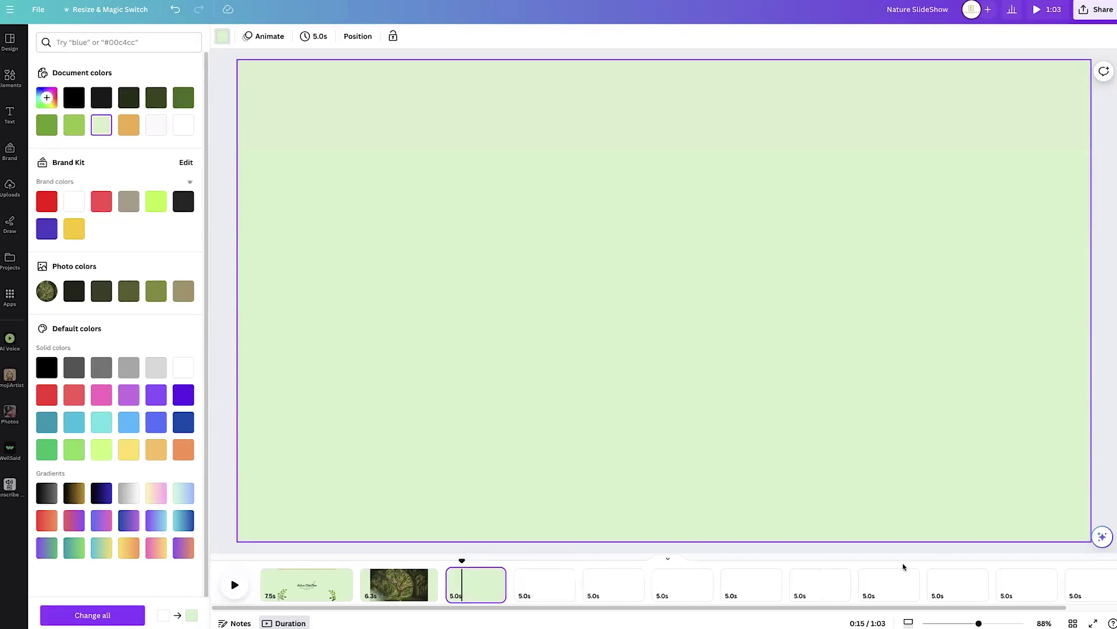
{"action": "left_click_drag", "start_coordinate": [570, 608], "coordinate": [527, 607]}
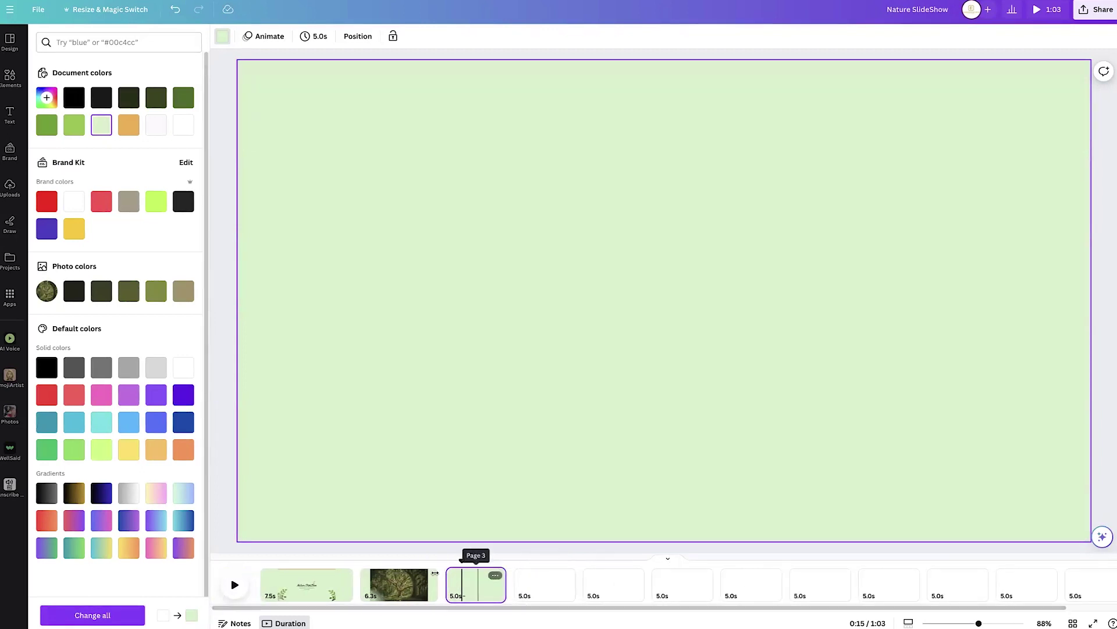
- Add the uploaded mountain lake and wooden dock photo to the third page and move it slightly off center
{"action": "left_click", "coordinate": [4, 186]}
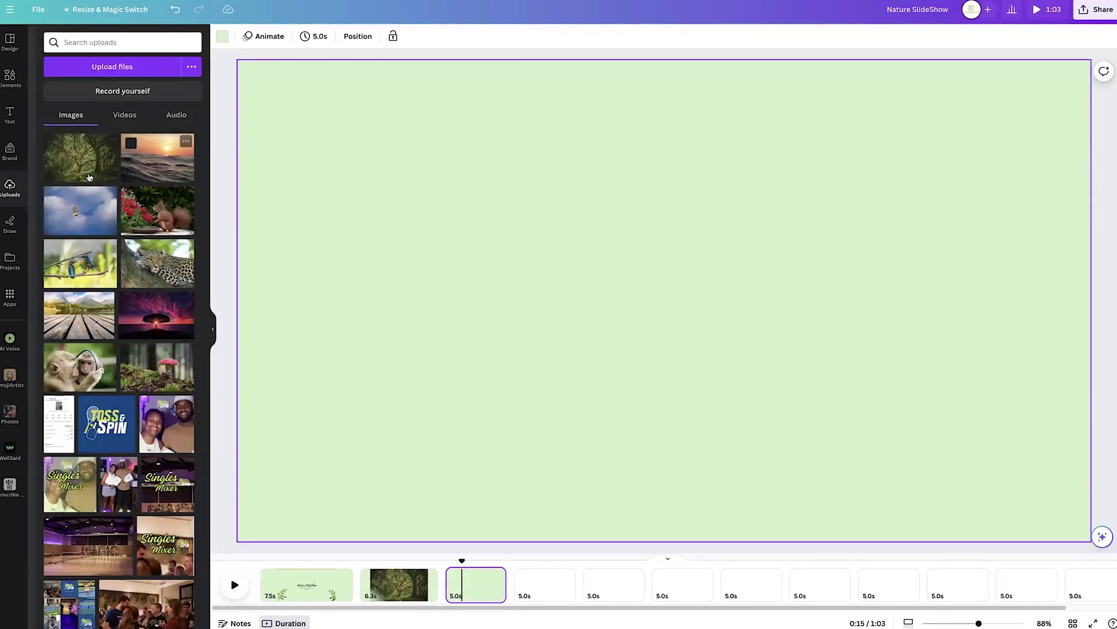
{"action": "left_click", "coordinate": [88, 322]}
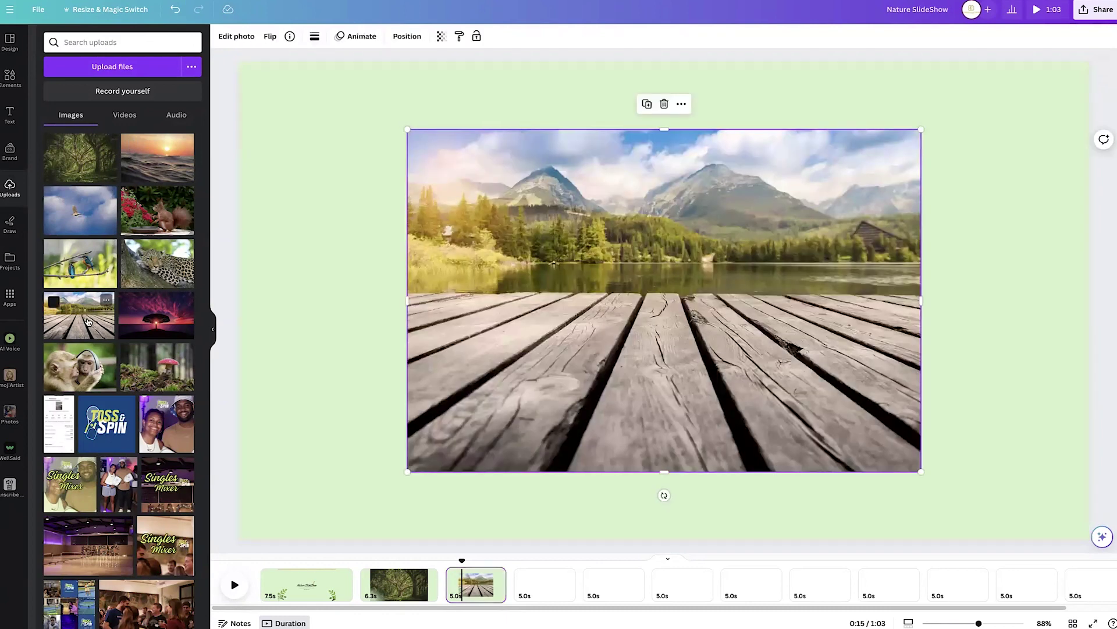
{"action": "left_click_drag", "start_coordinate": [709, 261], "coordinate": [733, 280]}
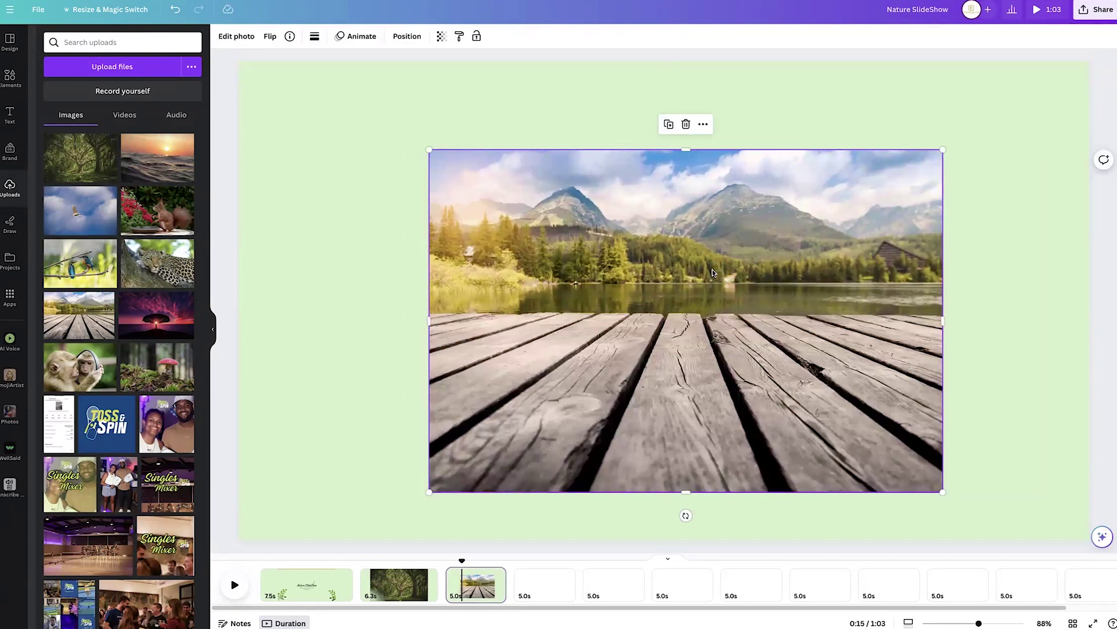
- Make two copies of the lake photo and place one toward each side of the third page
{"action": "key", "text": "ctrl+d"}
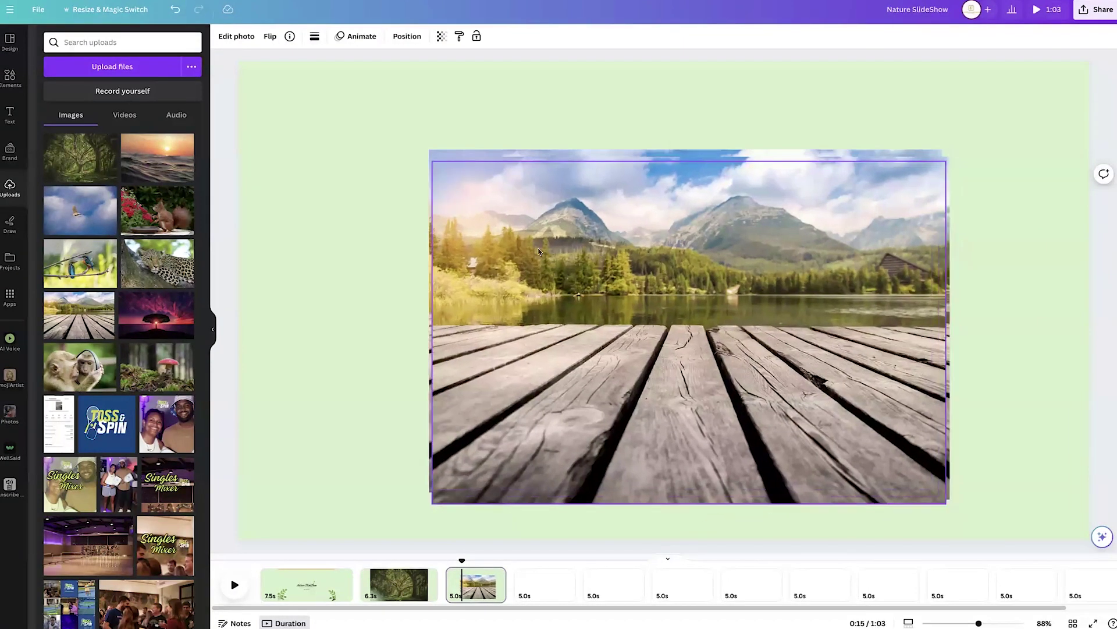
{"action": "left_click_drag", "start_coordinate": [538, 247], "coordinate": [280, 246]}
{"action": "left_click_drag", "start_coordinate": [782, 298], "coordinate": [1039, 297]}
{"action": "left_click", "coordinate": [350, 292]}
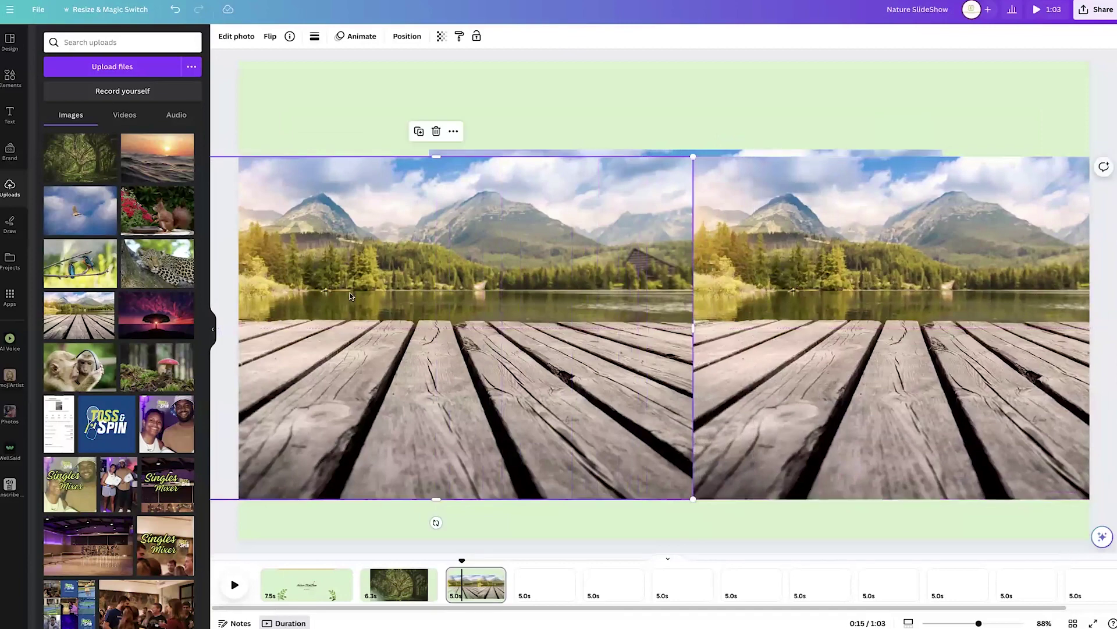
- Layer both side copies behind the original lake photo and align the original vertically with them
{"action": "left_click", "coordinate": [453, 131]}
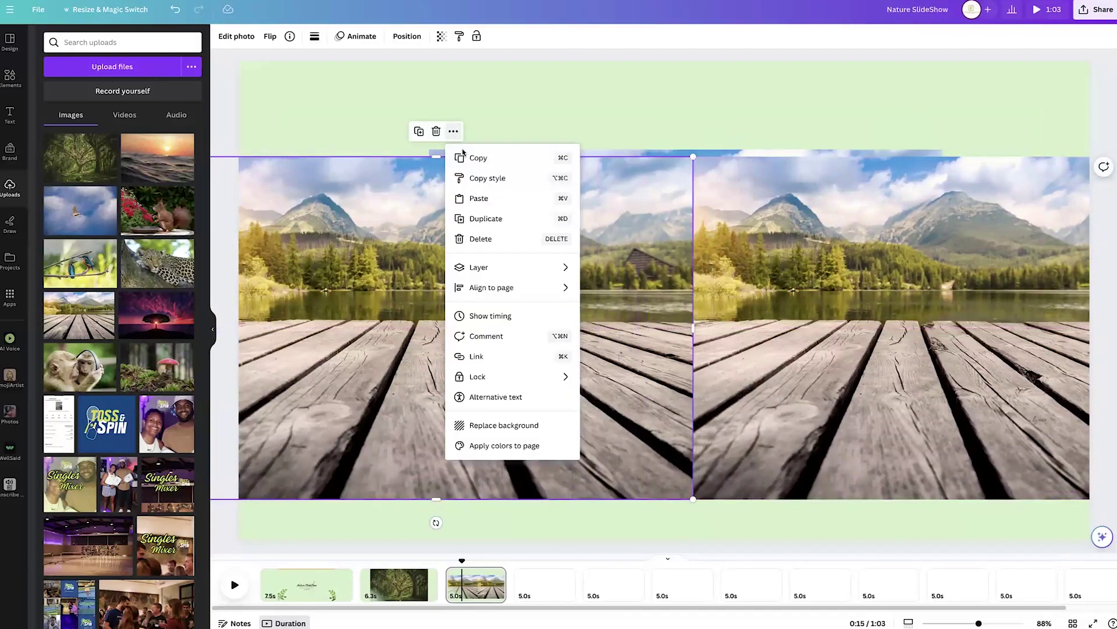
{"action": "mouse_move", "coordinate": [507, 293]}
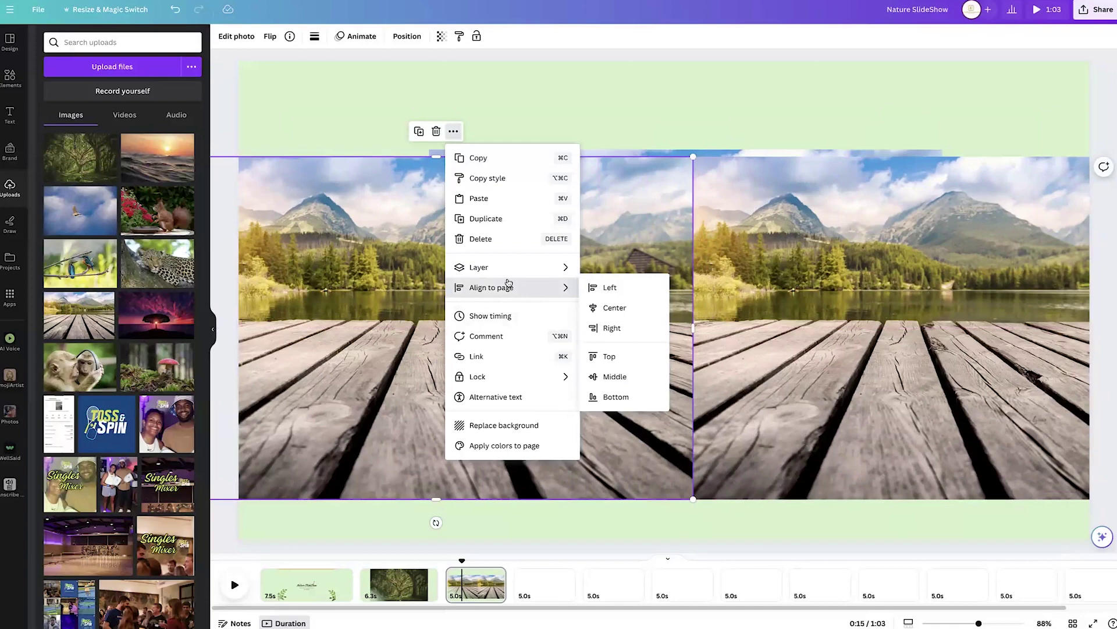
{"action": "mouse_move", "coordinate": [509, 269]}
{"action": "left_click", "coordinate": [654, 333]}
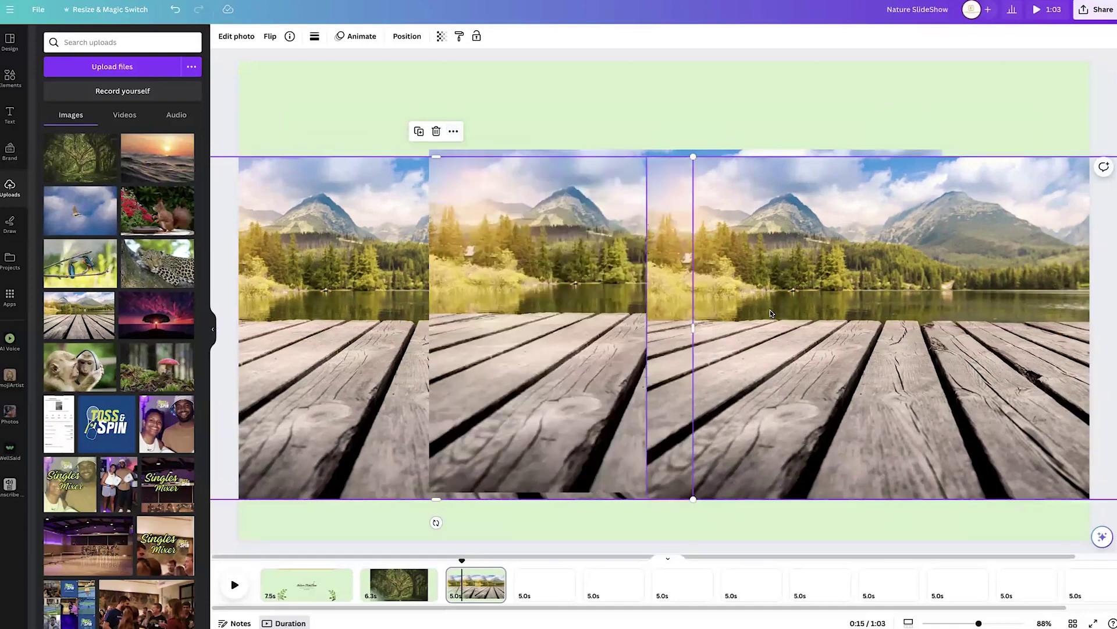
{"action": "left_click", "coordinate": [903, 256]}
{"action": "right_click", "coordinate": [903, 256]}
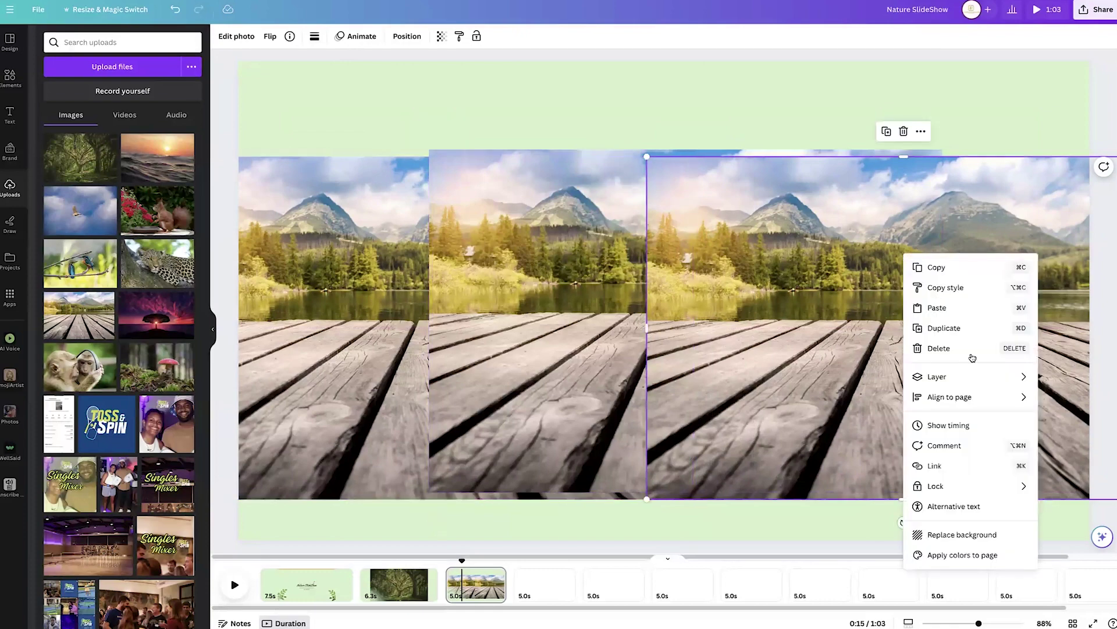
{"action": "mouse_move", "coordinate": [982, 387]}
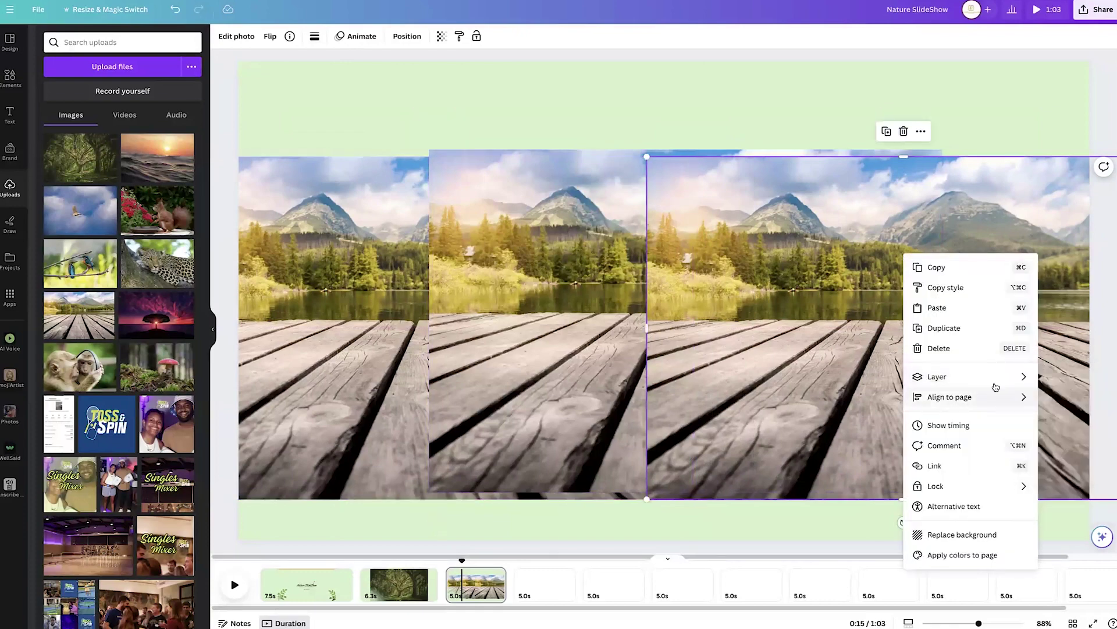
{"action": "left_click", "coordinate": [1035, 437]}
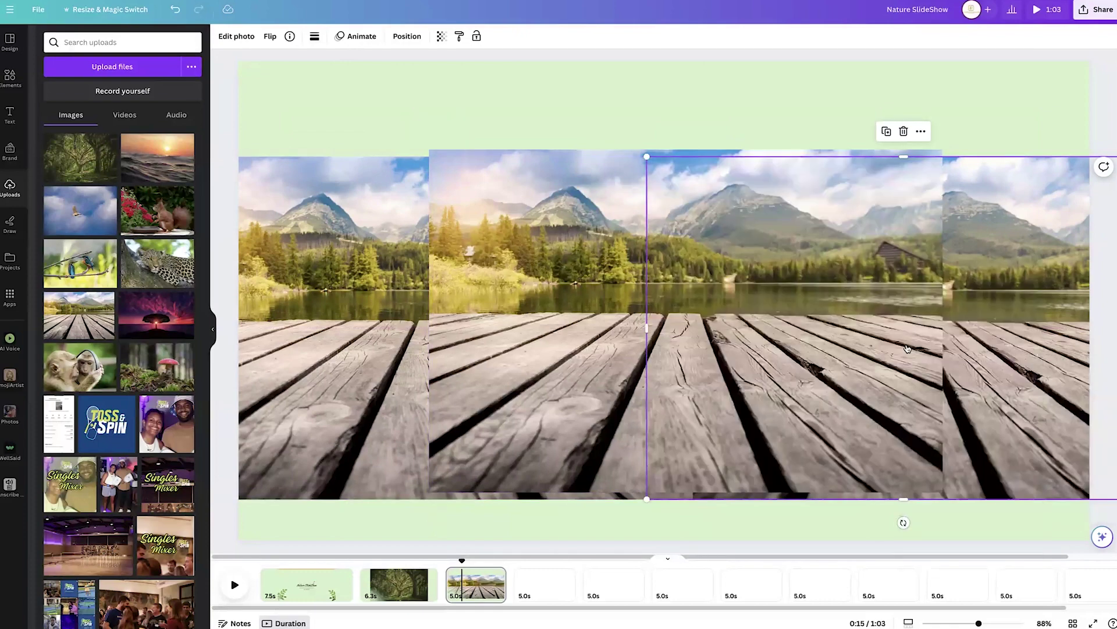
{"action": "left_click", "coordinate": [636, 173]}
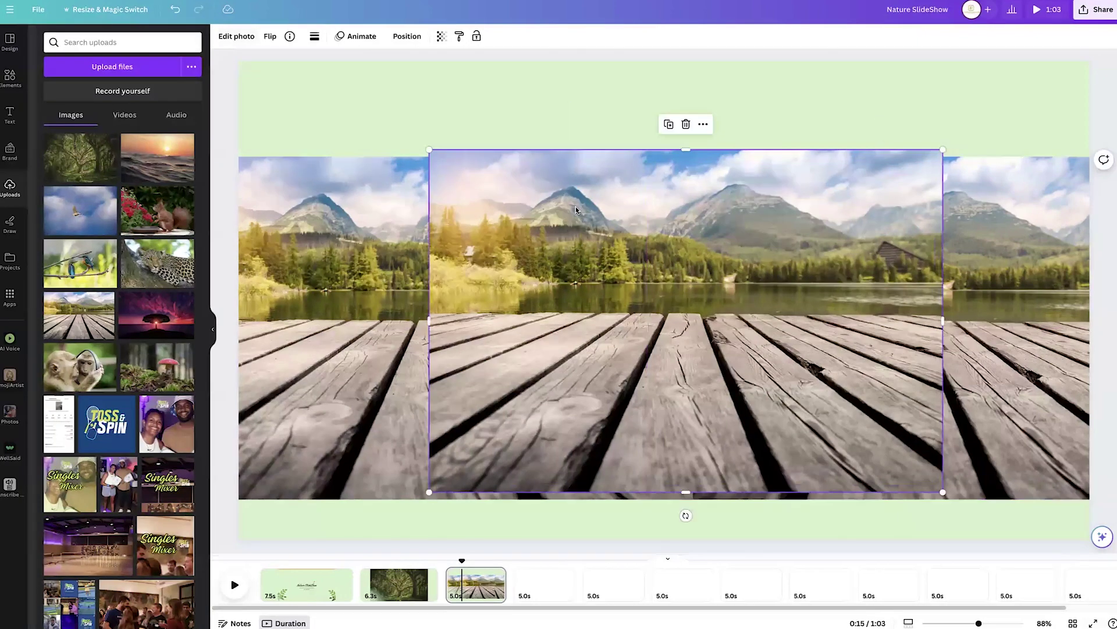
{"action": "left_click_drag", "start_coordinate": [575, 207], "coordinate": [575, 197]}
- Shrink the left lake photo copy and position it partly behind the left edge of the large central photo
{"action": "left_click", "coordinate": [290, 178]}
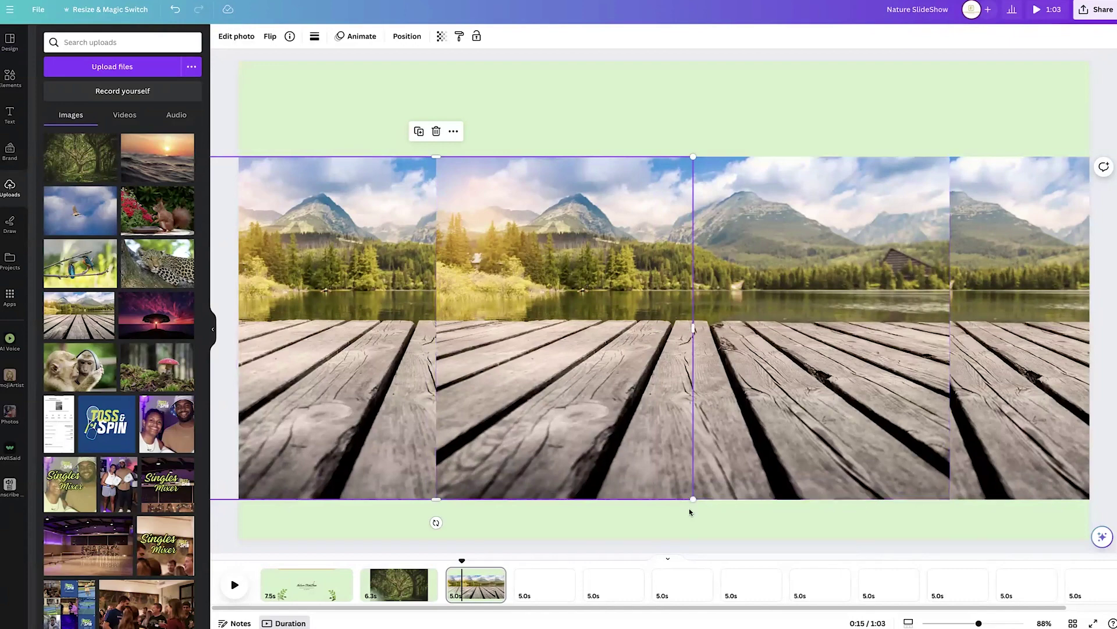
{"action": "left_click_drag", "start_coordinate": [692, 499], "coordinate": [430, 399]}
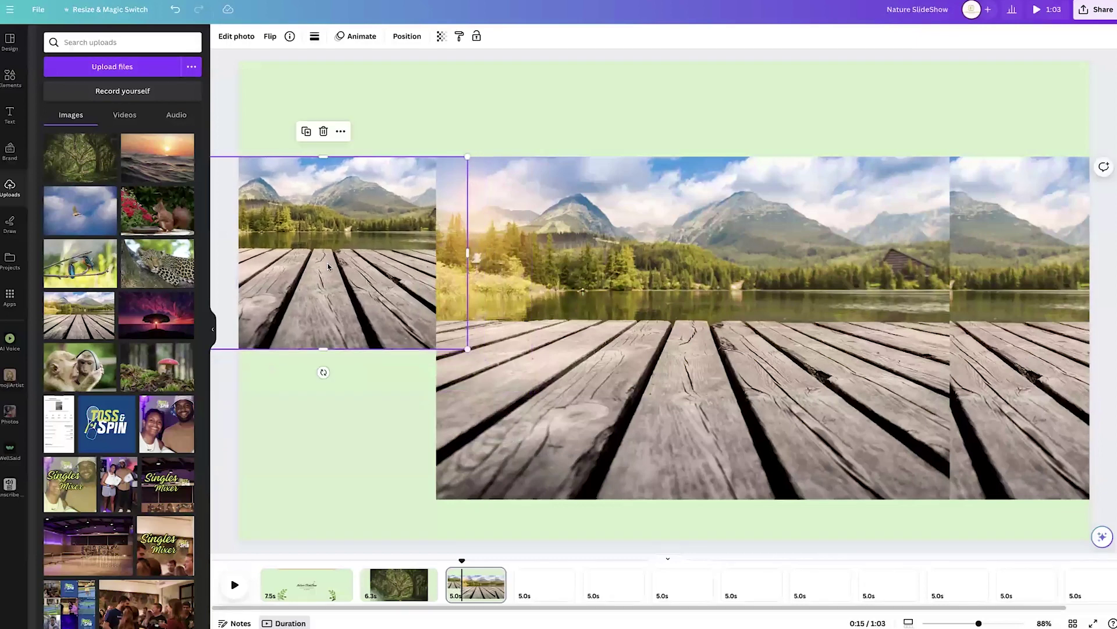
{"action": "left_click_drag", "start_coordinate": [326, 272], "coordinate": [464, 345]}
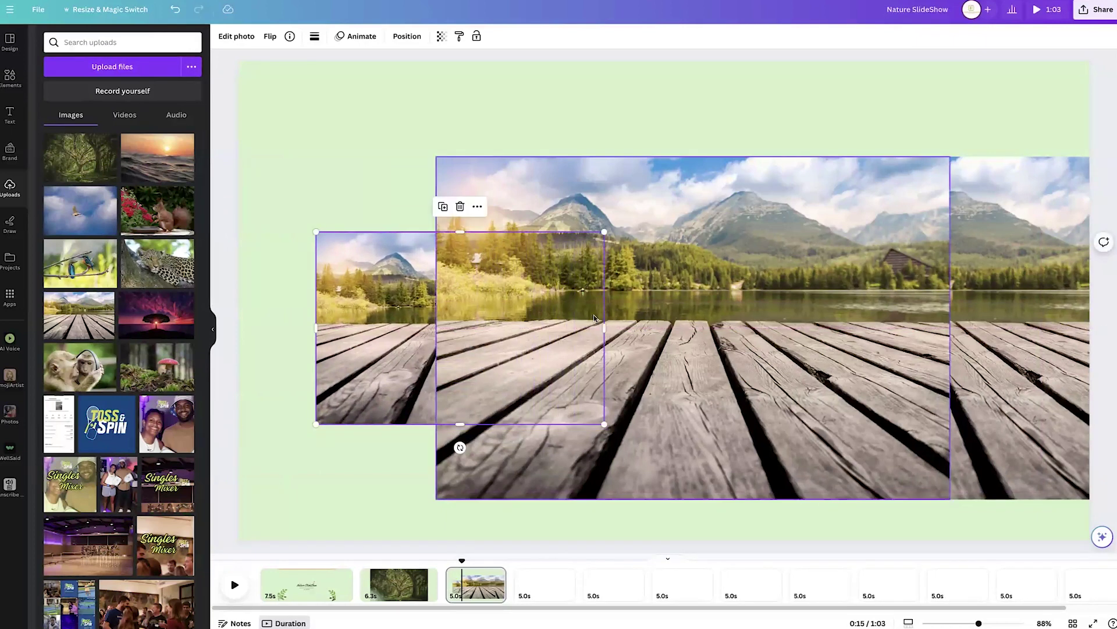
- Shrink the right lake photo copy and position it partly behind the right edge of the large central photo
{"action": "left_click_drag", "start_coordinate": [983, 379], "coordinate": [578, 372]}
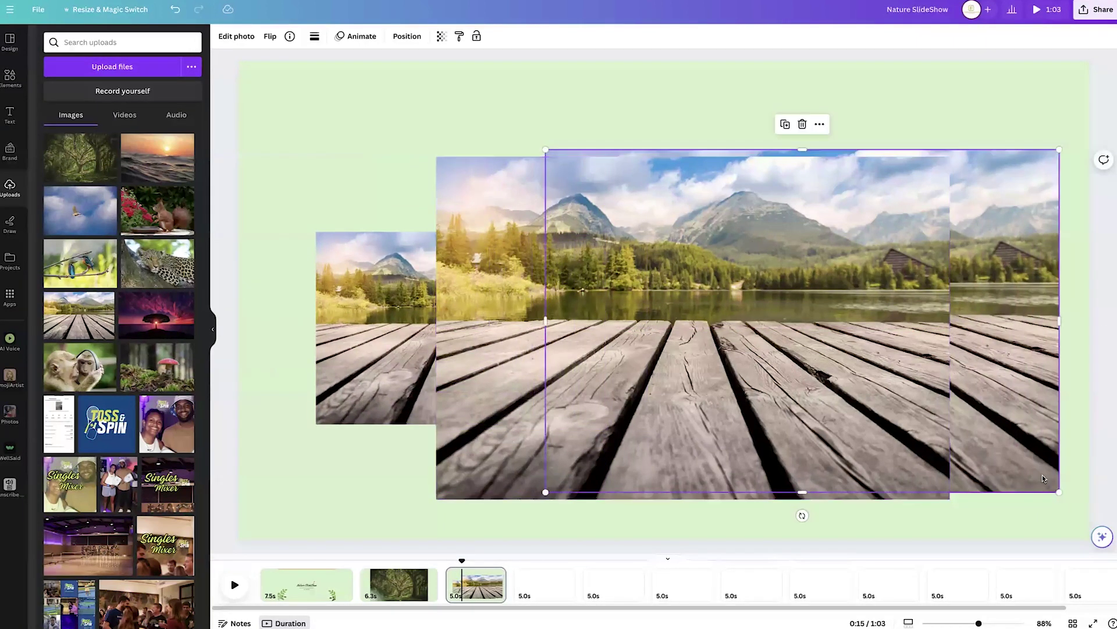
{"action": "left_click_drag", "start_coordinate": [1057, 495], "coordinate": [869, 366]}
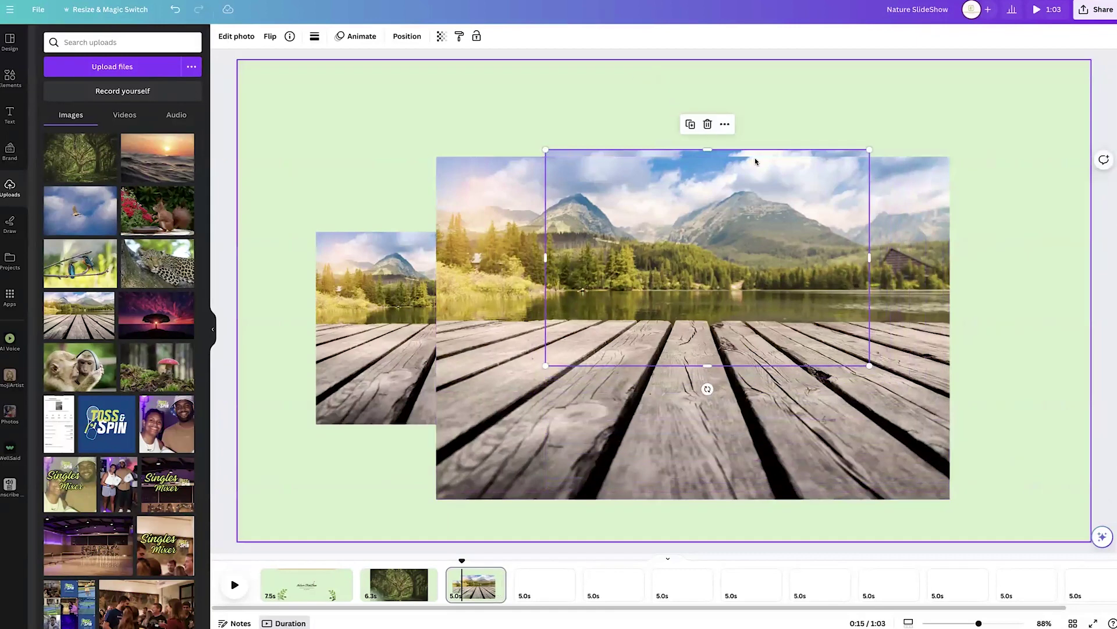
{"action": "left_click_drag", "start_coordinate": [758, 153], "coordinate": [1004, 227]}
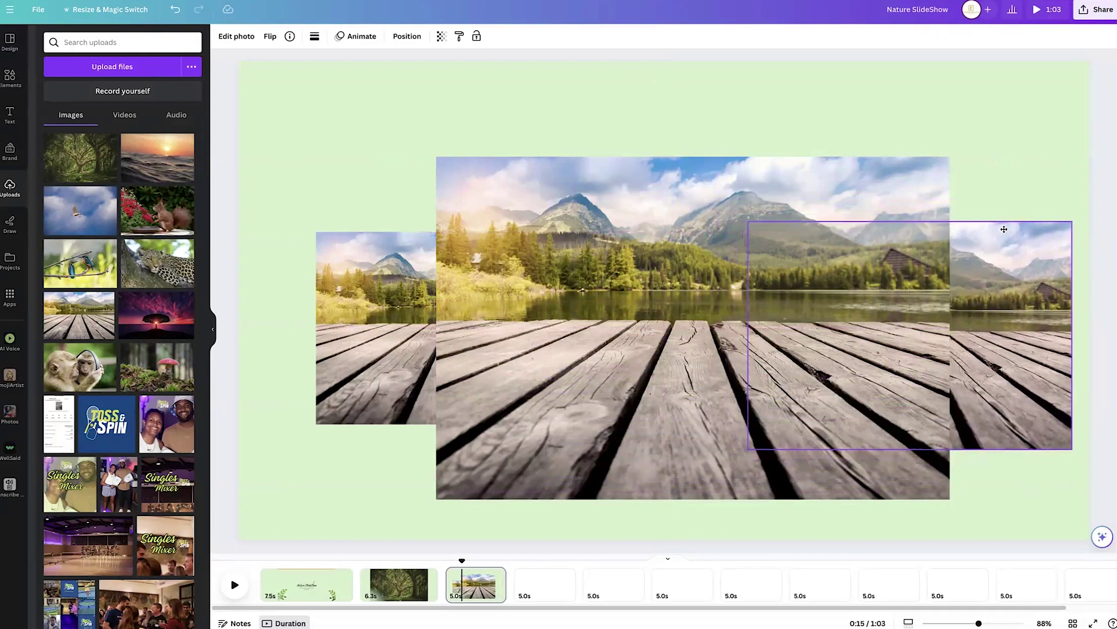
{"action": "left_click", "coordinate": [1035, 149]}
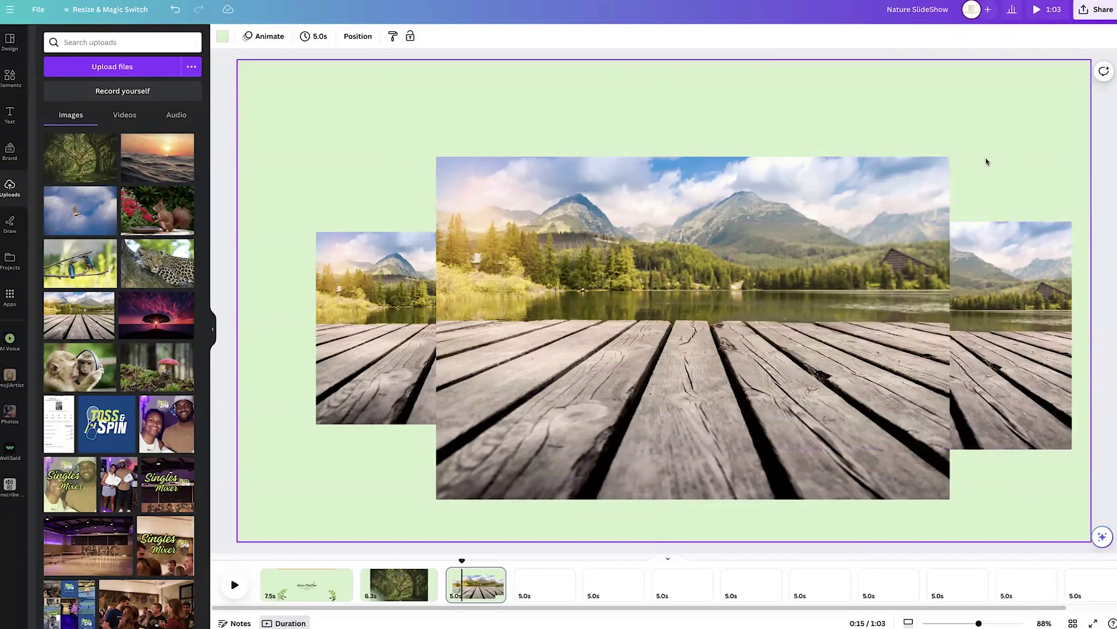
- Apply the Drift animation to the left lake photo copy, trying other directions before setting it to drift right
{"action": "left_click", "coordinate": [371, 274]}
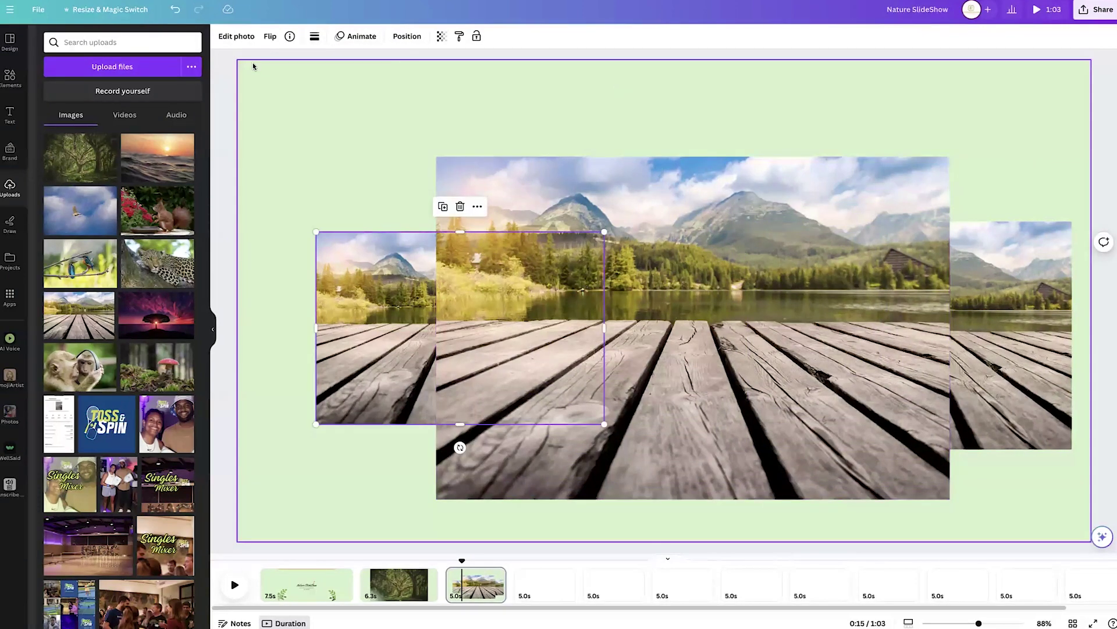
{"action": "left_click", "coordinate": [236, 38]}
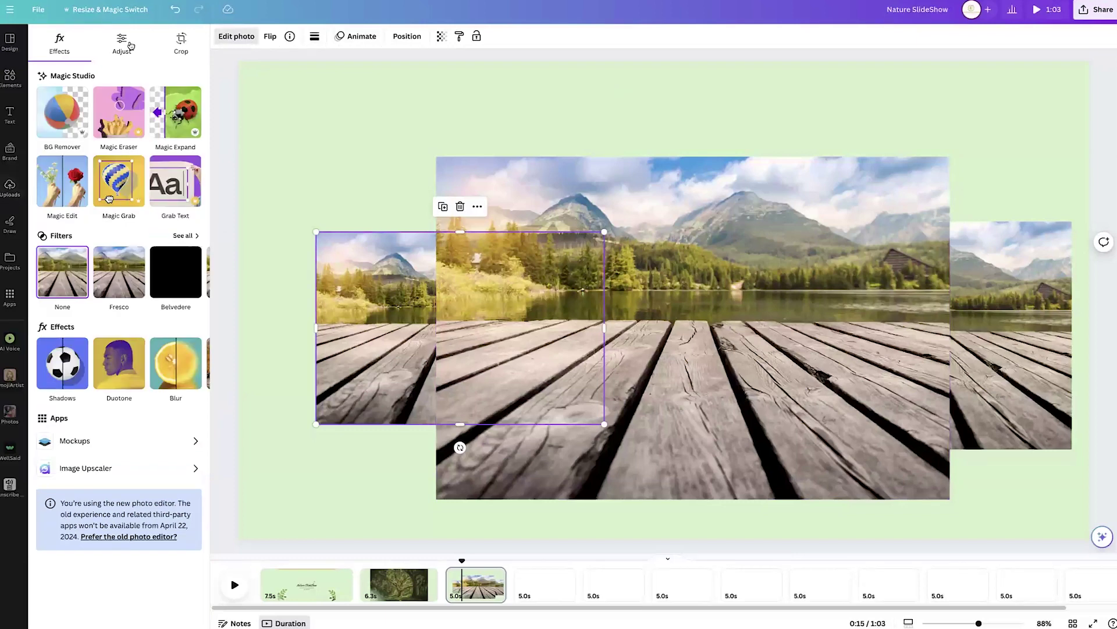
{"action": "left_click", "coordinate": [360, 38]}
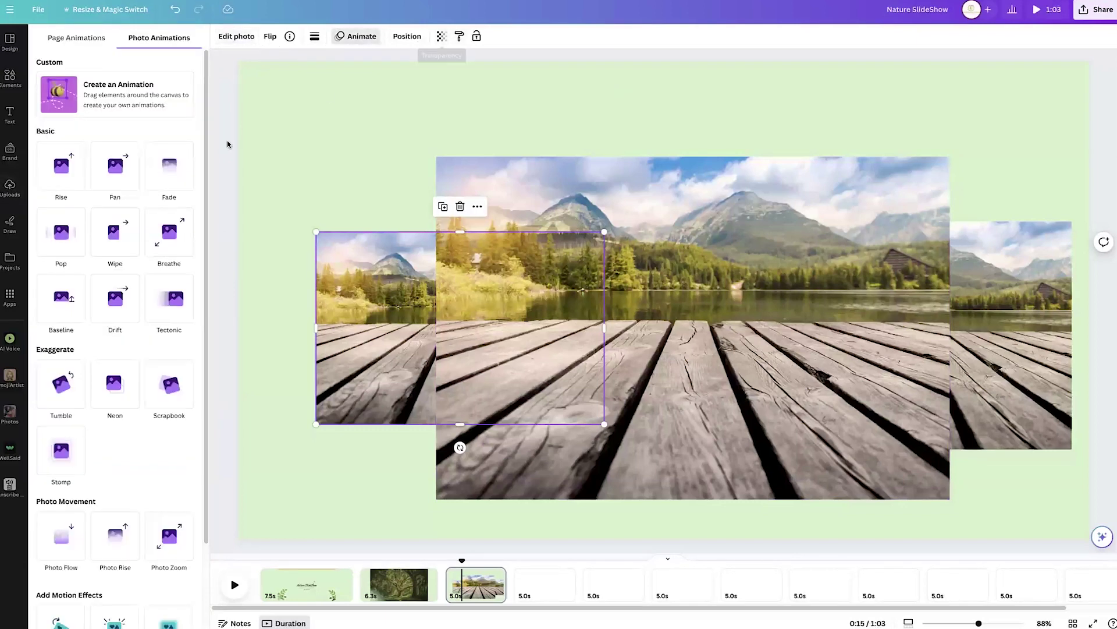
{"action": "left_click", "coordinate": [130, 298]}
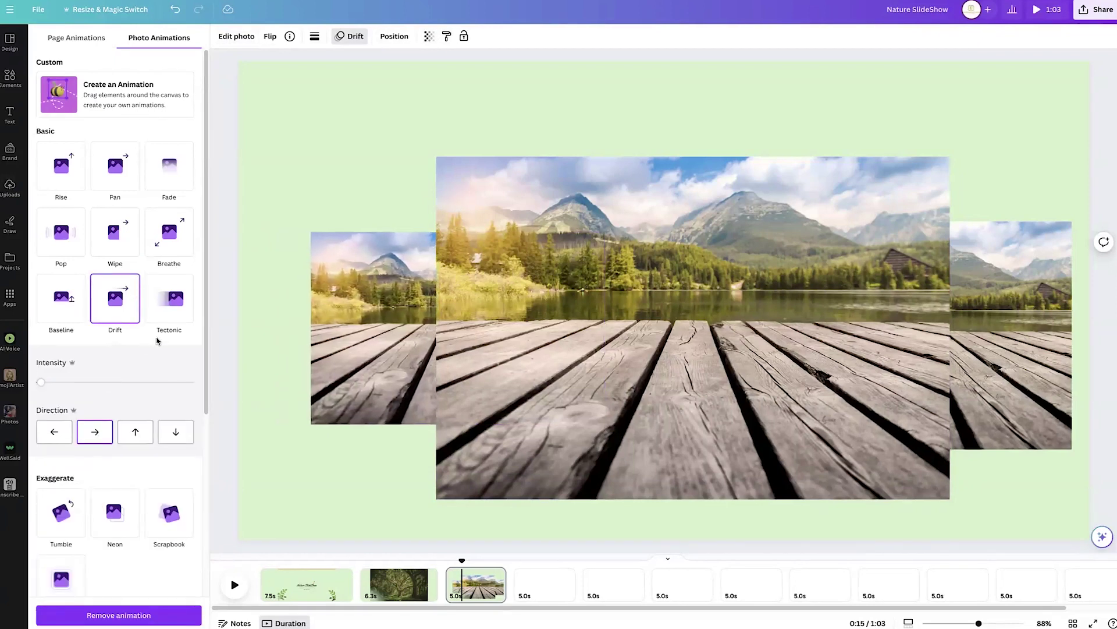
{"action": "left_click", "coordinate": [54, 431]}
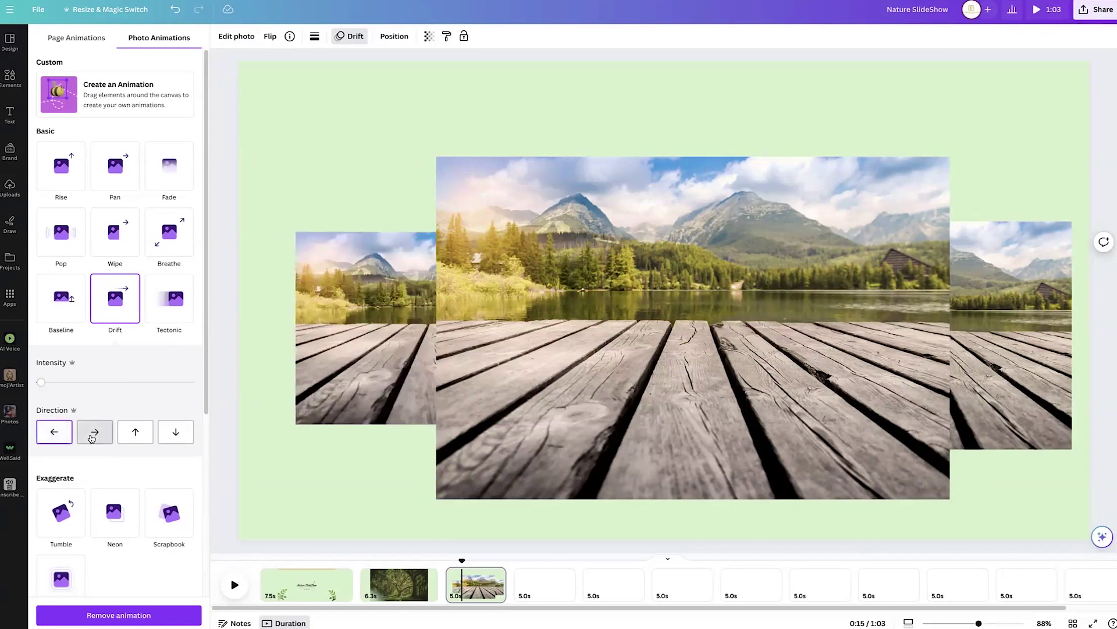
{"action": "left_click", "coordinate": [92, 437]}
{"action": "left_click", "coordinate": [135, 433]}
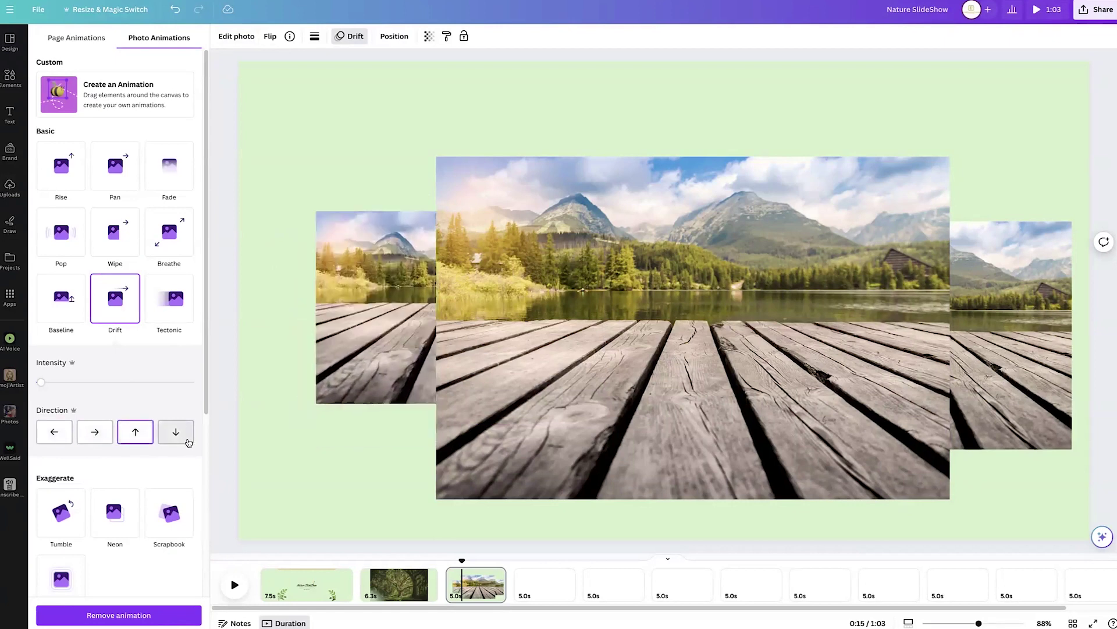
{"action": "left_click", "coordinate": [91, 433]}
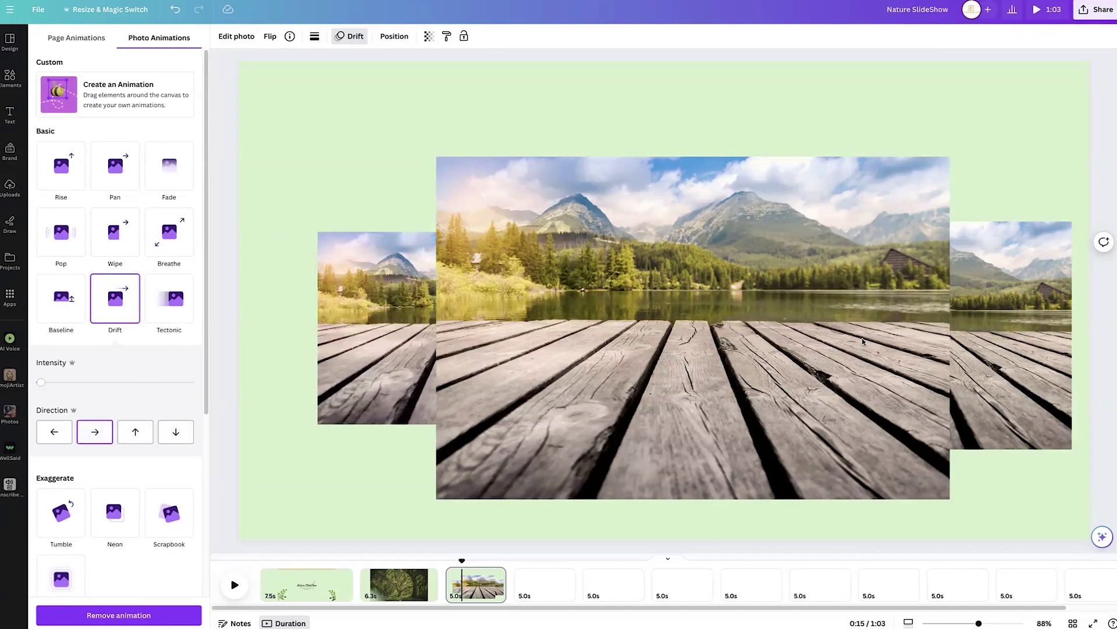
- Apply the Drift animation to the right lake photo copy with its direction set to left
{"action": "left_click", "coordinate": [947, 312]}
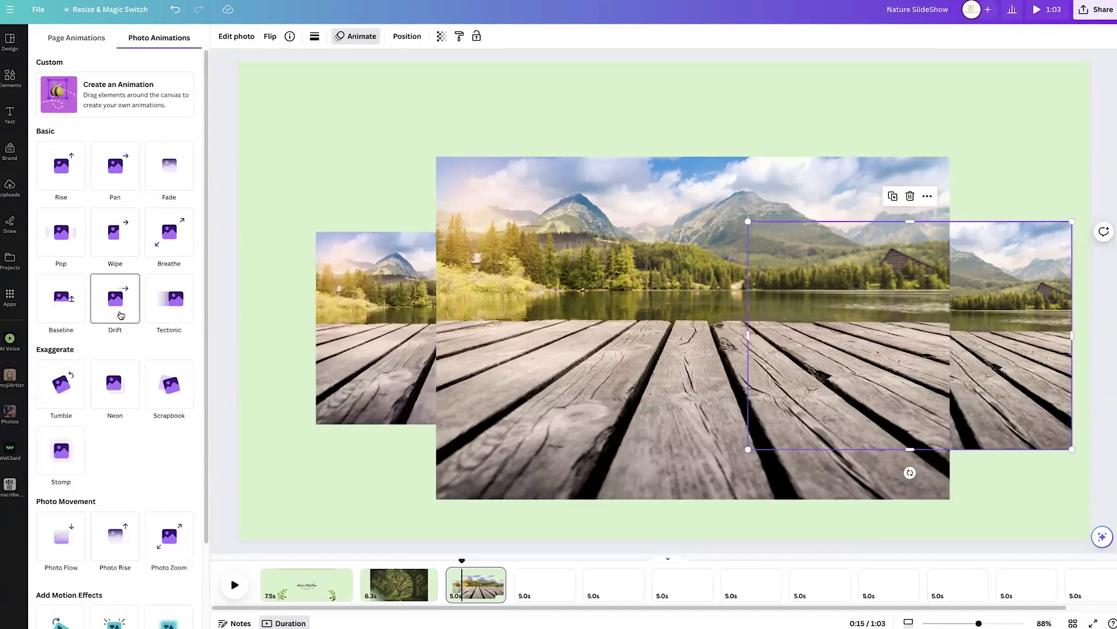
{"action": "left_click", "coordinate": [120, 315]}
{"action": "left_click", "coordinate": [55, 434]}
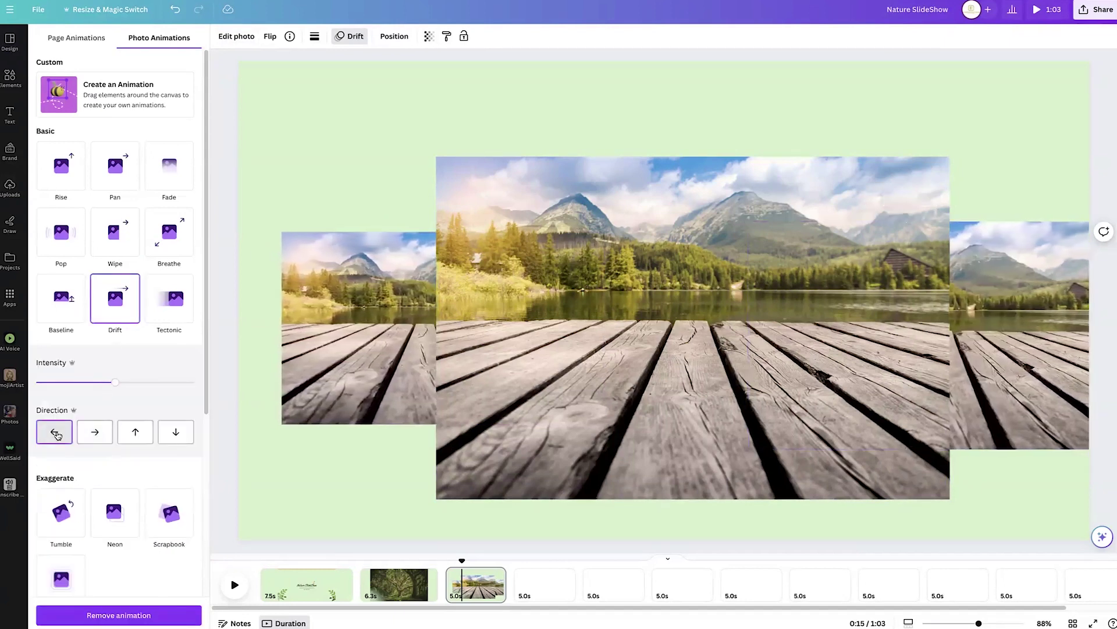
- Apply the Breathe animation to the large central lake photo and preview the slideshow from the second page
{"action": "left_click", "coordinate": [603, 356]}
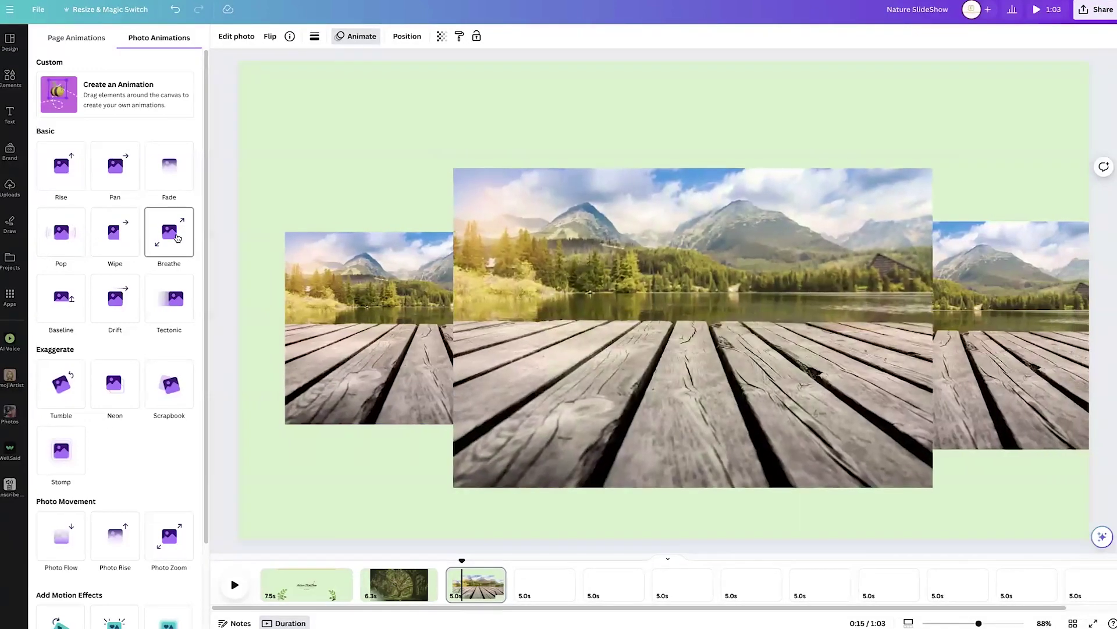
{"action": "left_click", "coordinate": [176, 235]}
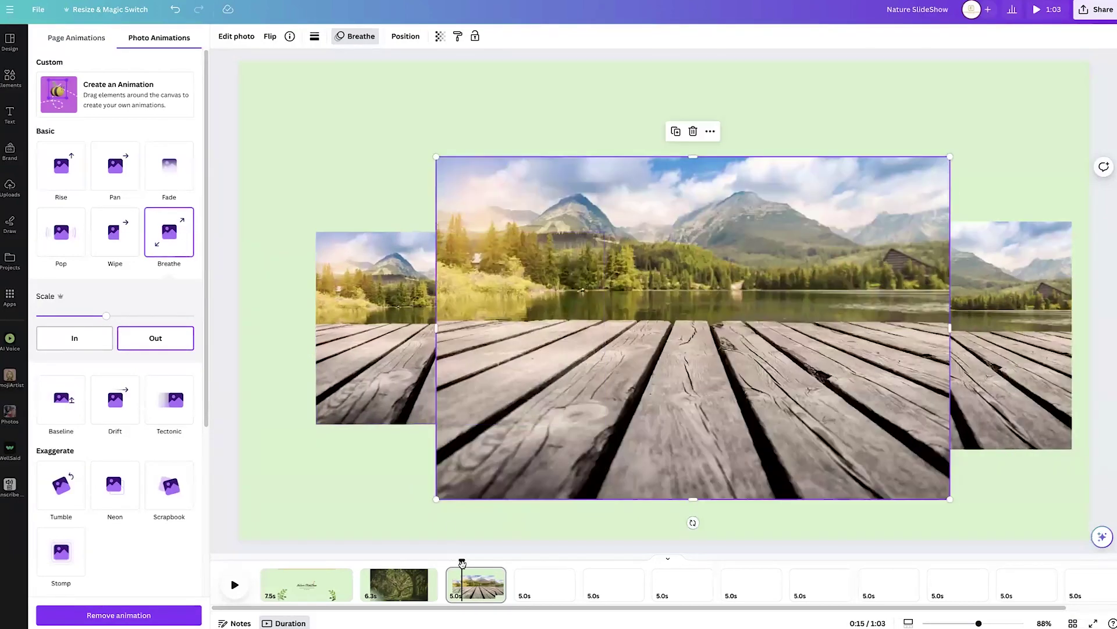
{"action": "mouse_move", "coordinate": [462, 563]}
{"action": "left_mouse_down"}
{"action": "mouse_move", "coordinate": [386, 555]}
{"action": "mouse_move", "coordinate": [457, 555]}
{"action": "mouse_move", "coordinate": [462, 573]}
{"action": "left_mouse_up"}
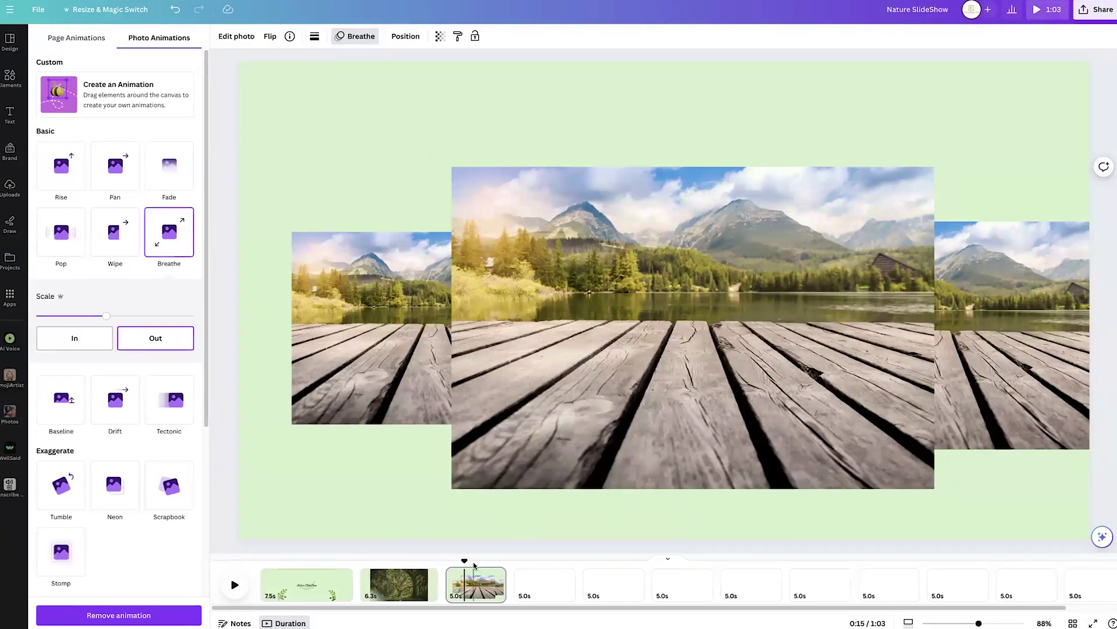
{"action": "left_click", "coordinate": [366, 561]}
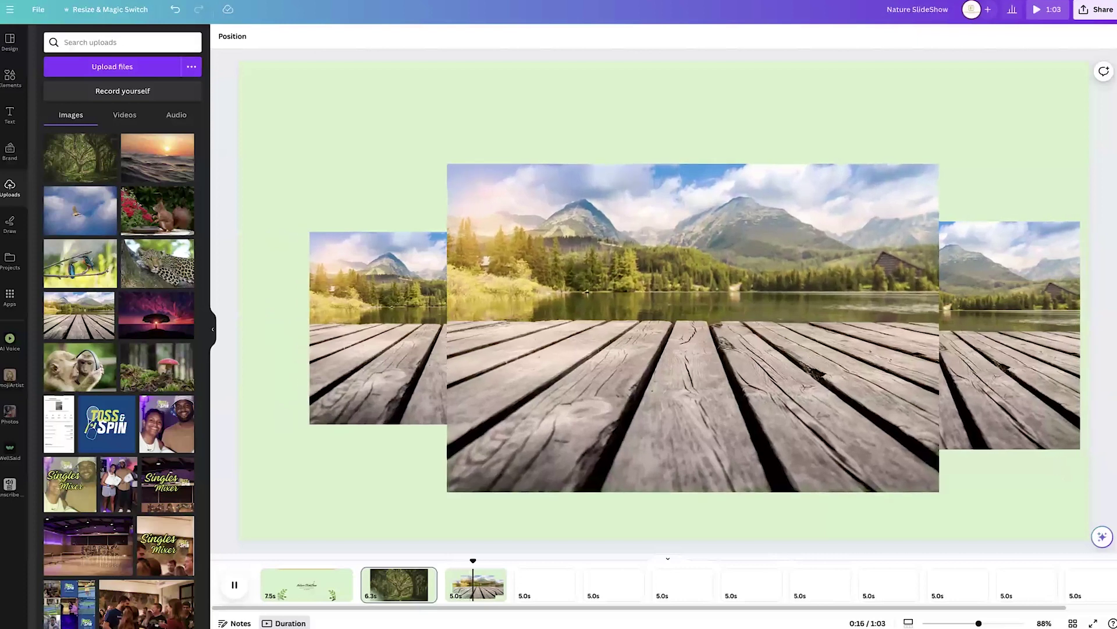
{"action": "key", "text": "space"}
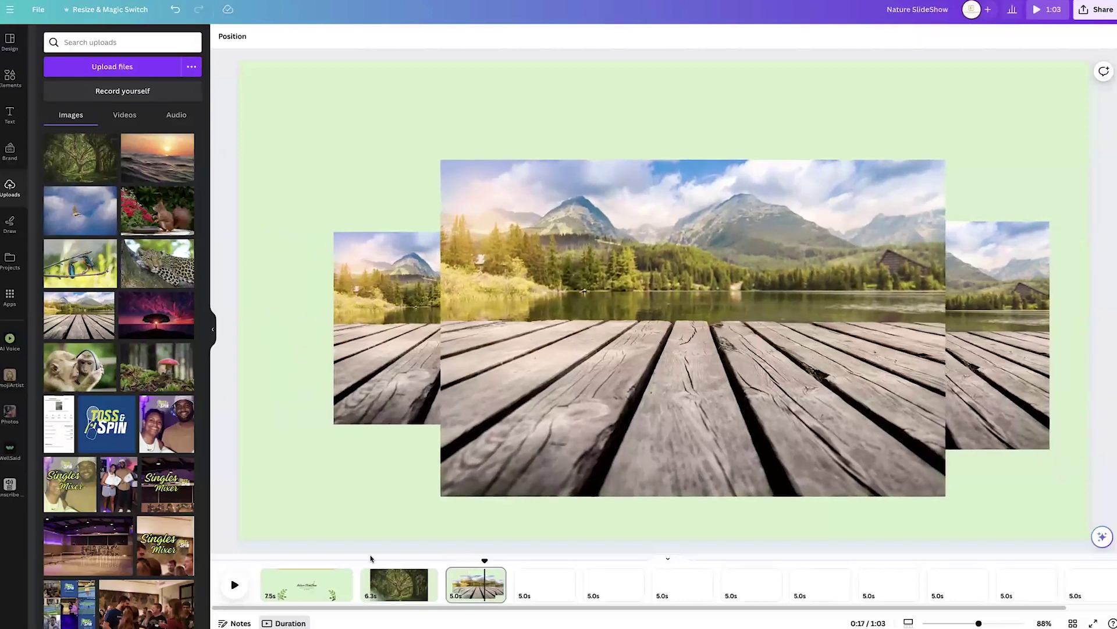
- Set the blank fourth page's background to the pale green document color
{"action": "left_click", "coordinate": [531, 590]}
{"action": "left_click", "coordinate": [222, 37]}
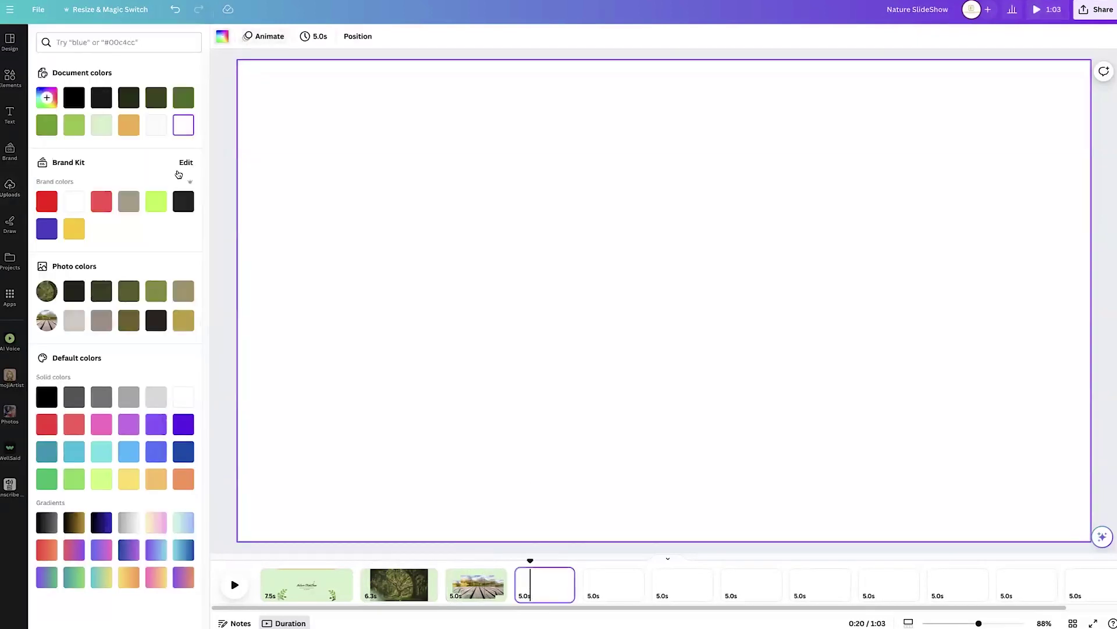
{"action": "left_click", "coordinate": [101, 124]}
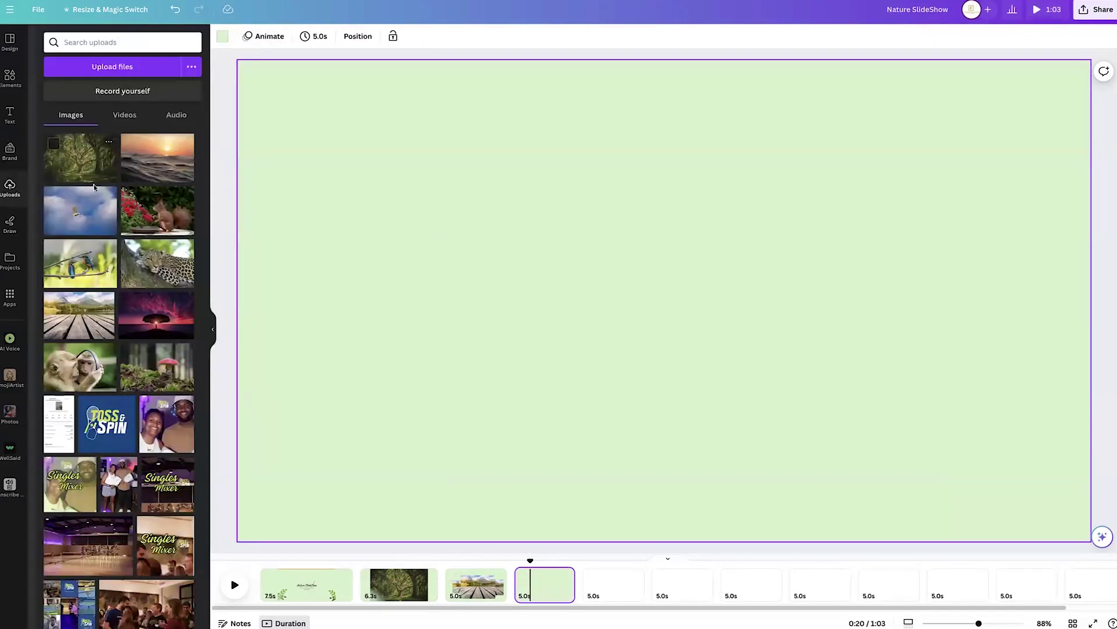
- Add the uploaded leopard photo to the fourth page, remove its background and move the cutout to the page's lower left
{"action": "left_click", "coordinate": [150, 270]}
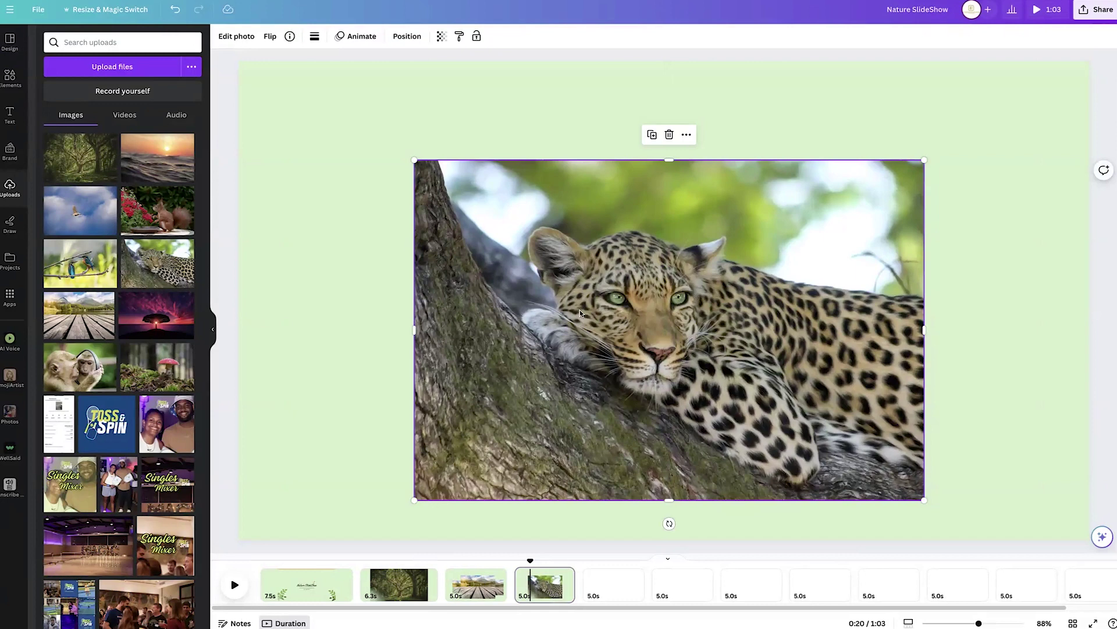
{"action": "left_click", "coordinate": [232, 36]}
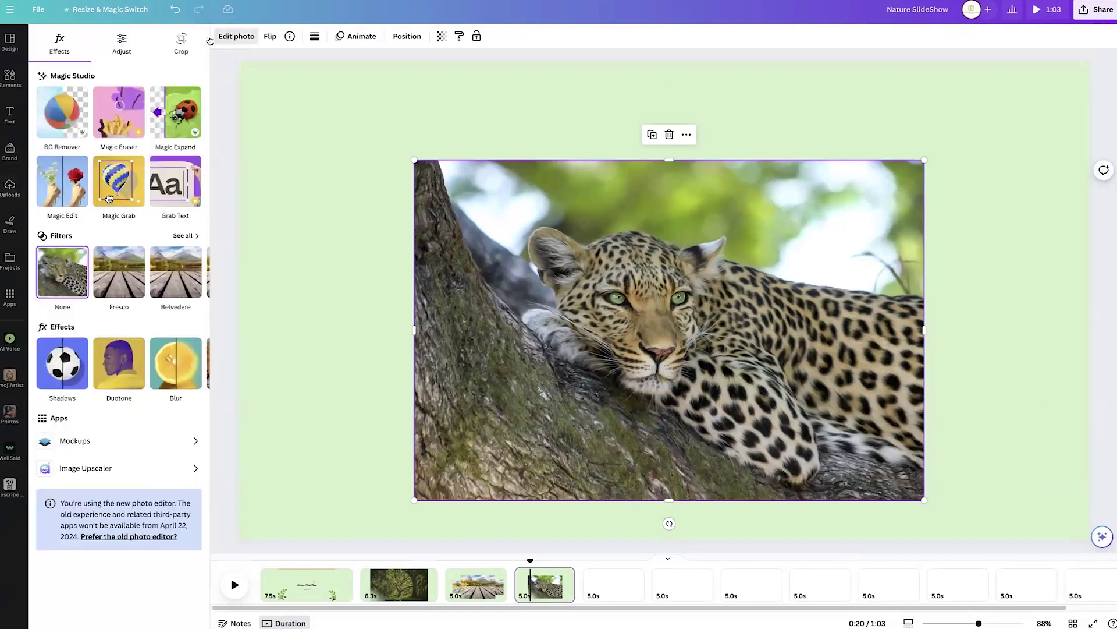
{"action": "left_click", "coordinate": [69, 128]}
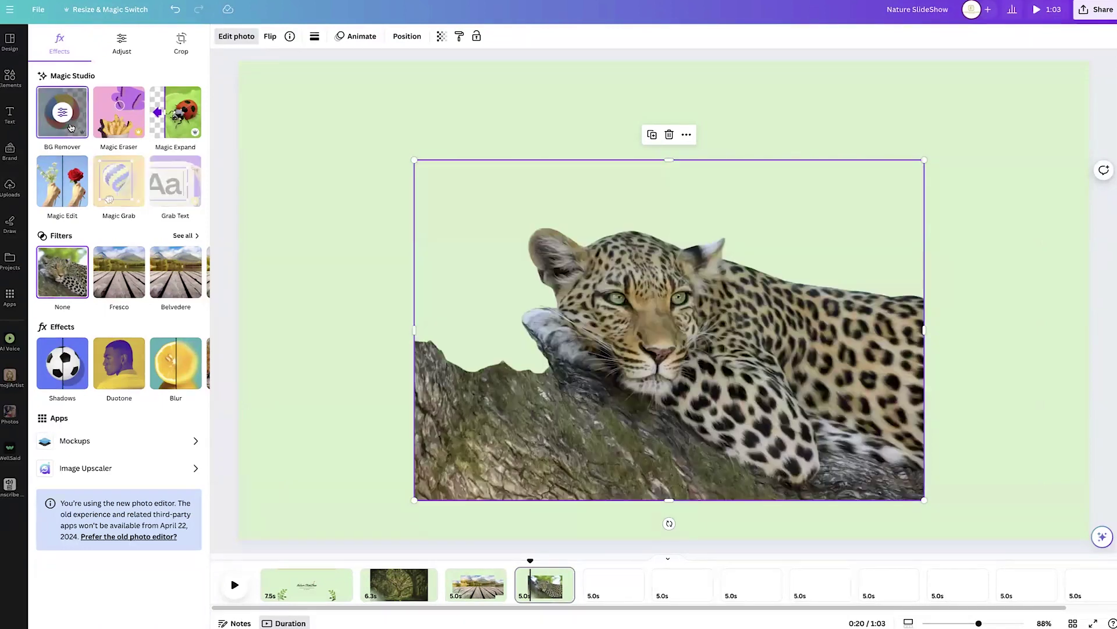
{"action": "left_click_drag", "start_coordinate": [711, 382], "coordinate": [438, 420]}
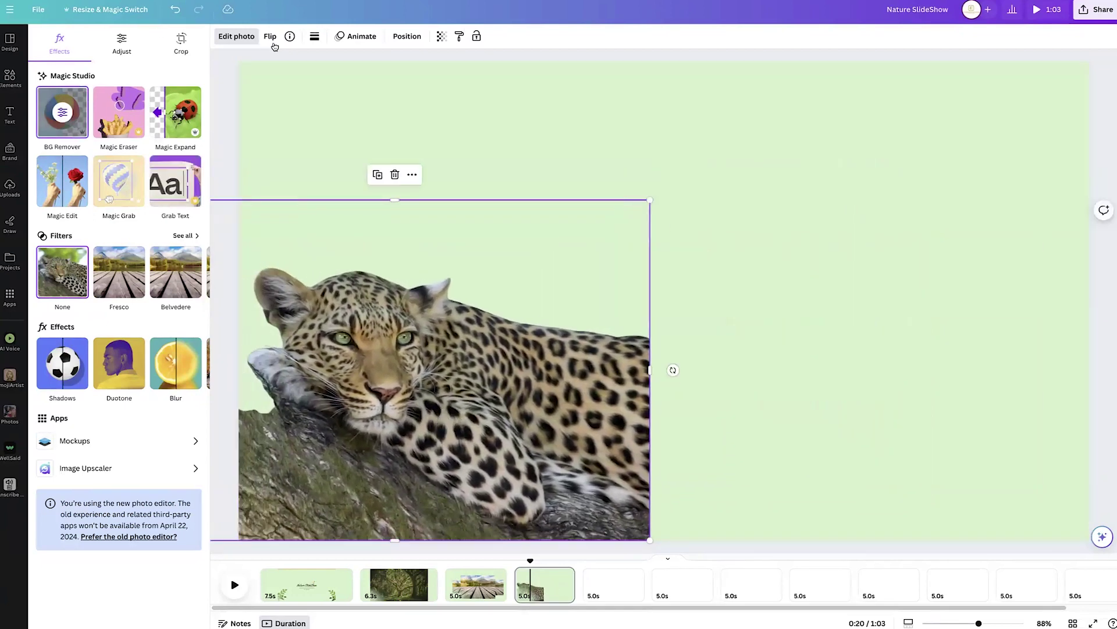
- Set the leopard cutout's transparency to 36 and enlarge and reposition it to span the whole page
{"action": "left_click", "coordinate": [440, 36]}
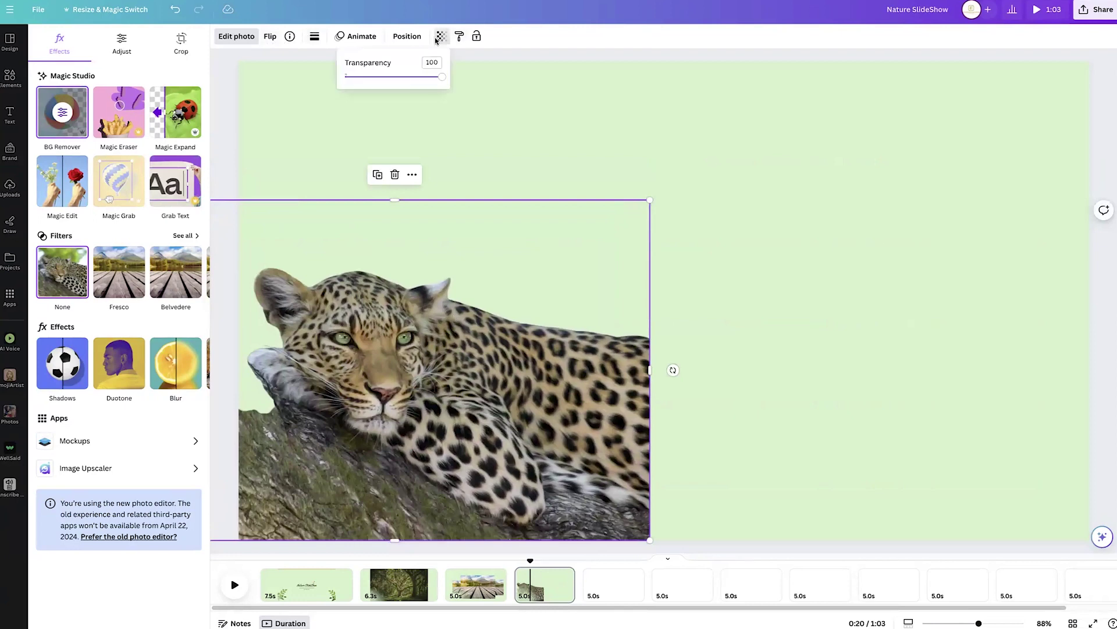
{"action": "left_click_drag", "start_coordinate": [441, 80], "coordinate": [379, 78]}
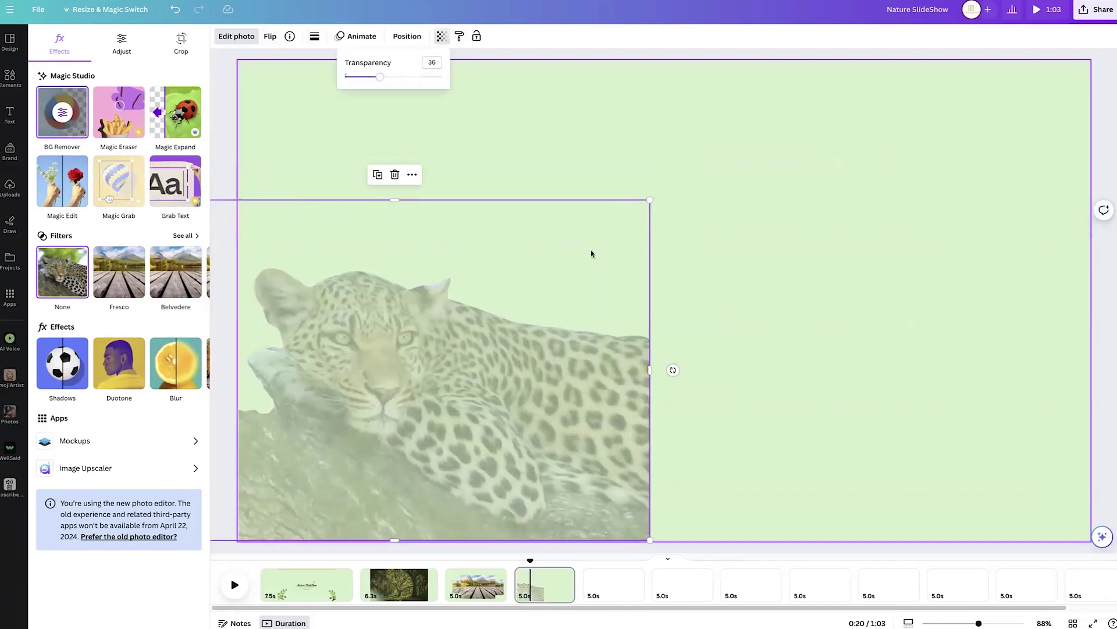
{"action": "left_click_drag", "start_coordinate": [646, 202], "coordinate": [1035, 310]}
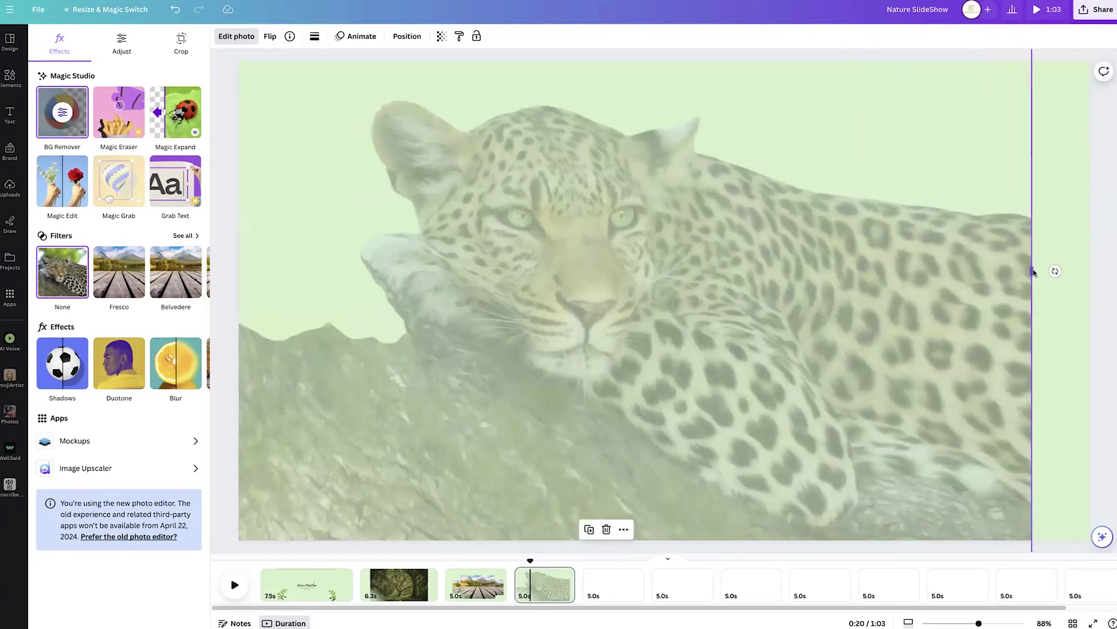
{"action": "left_click_drag", "start_coordinate": [733, 289], "coordinate": [811, 304]}
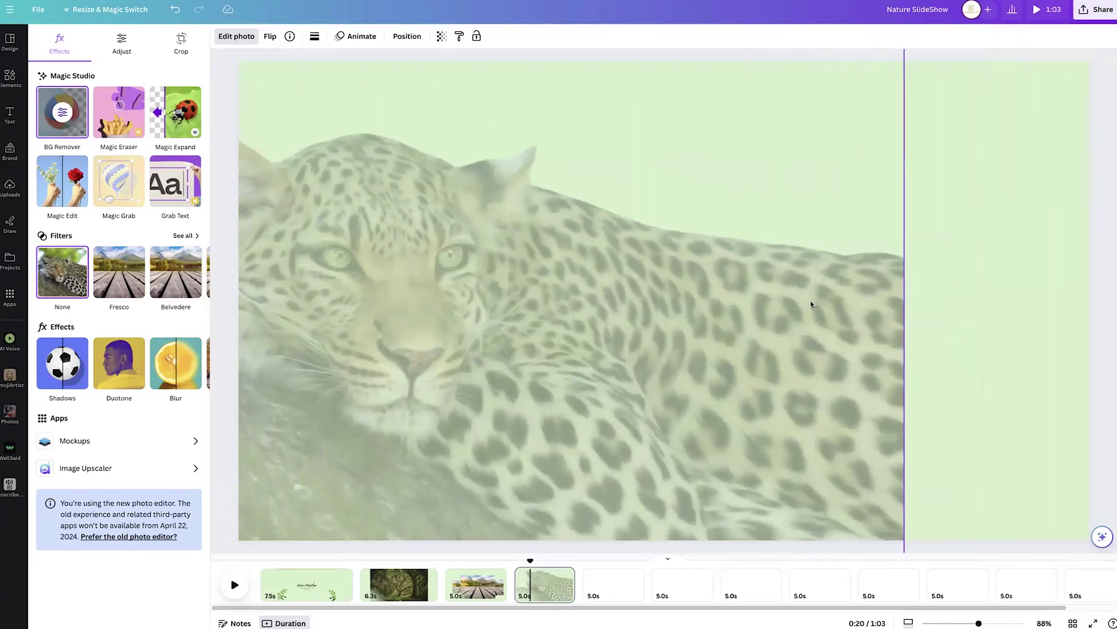
{"action": "left_click_drag", "start_coordinate": [905, 317], "coordinate": [1056, 317]}
{"action": "left_click_drag", "start_coordinate": [978, 312], "coordinate": [934, 296]}
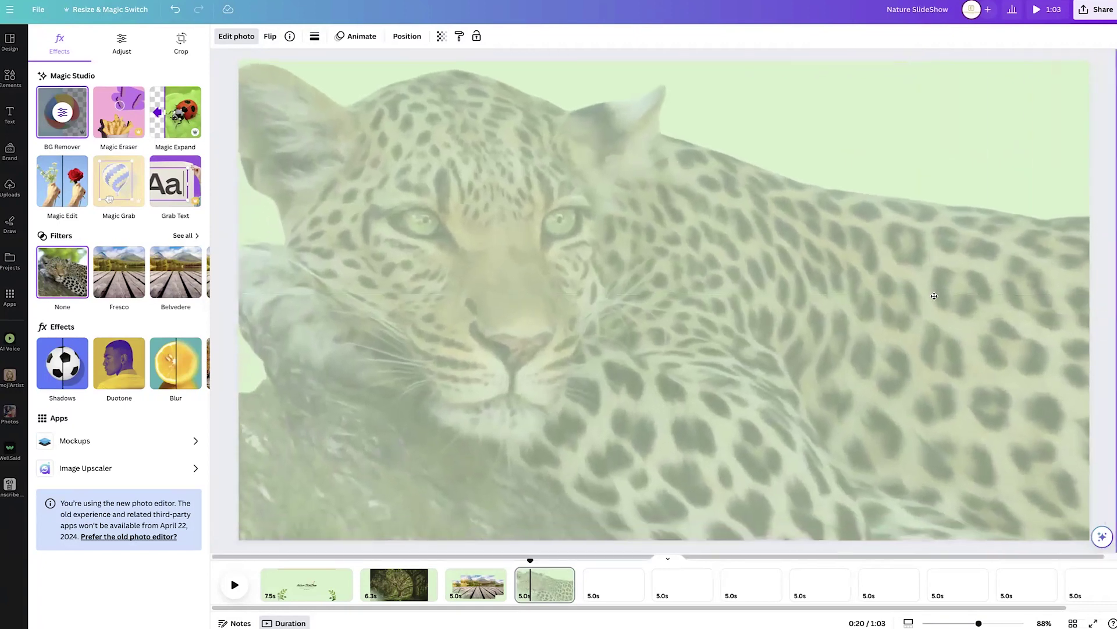
- Add the original leopard photo near the page center over the faded cutout, and select the faded cutout
{"action": "left_click", "coordinate": [9, 187]}
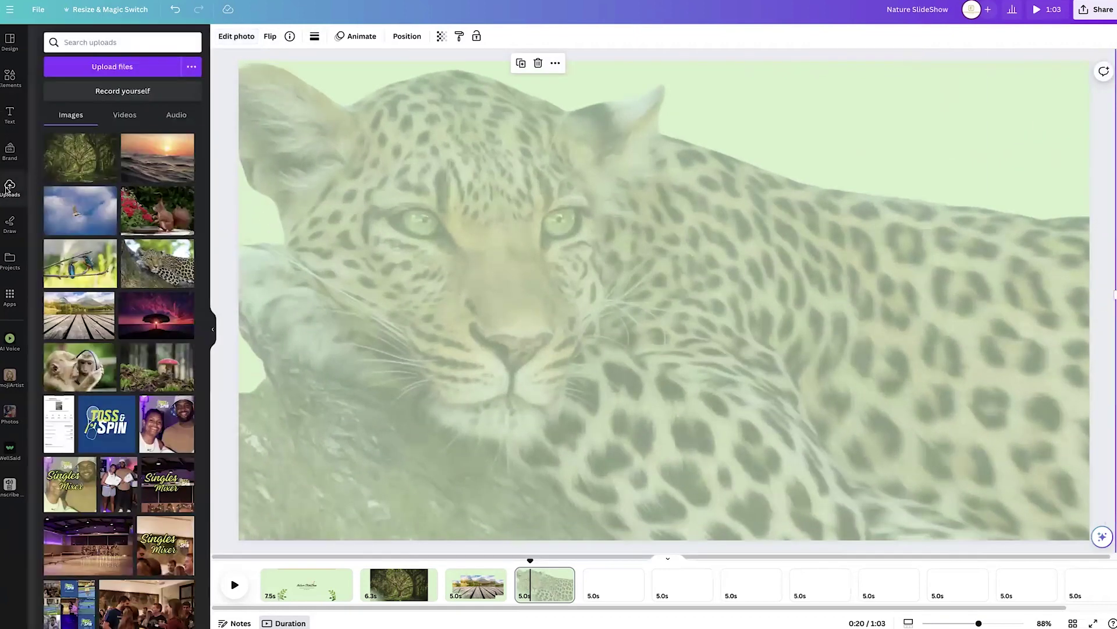
{"action": "left_click", "coordinate": [149, 270]}
{"action": "mouse_move", "coordinate": [605, 241]}
{"action": "left_mouse_down"}
{"action": "mouse_move", "coordinate": [639, 252]}
{"action": "mouse_move", "coordinate": [615, 246]}
{"action": "left_mouse_up"}
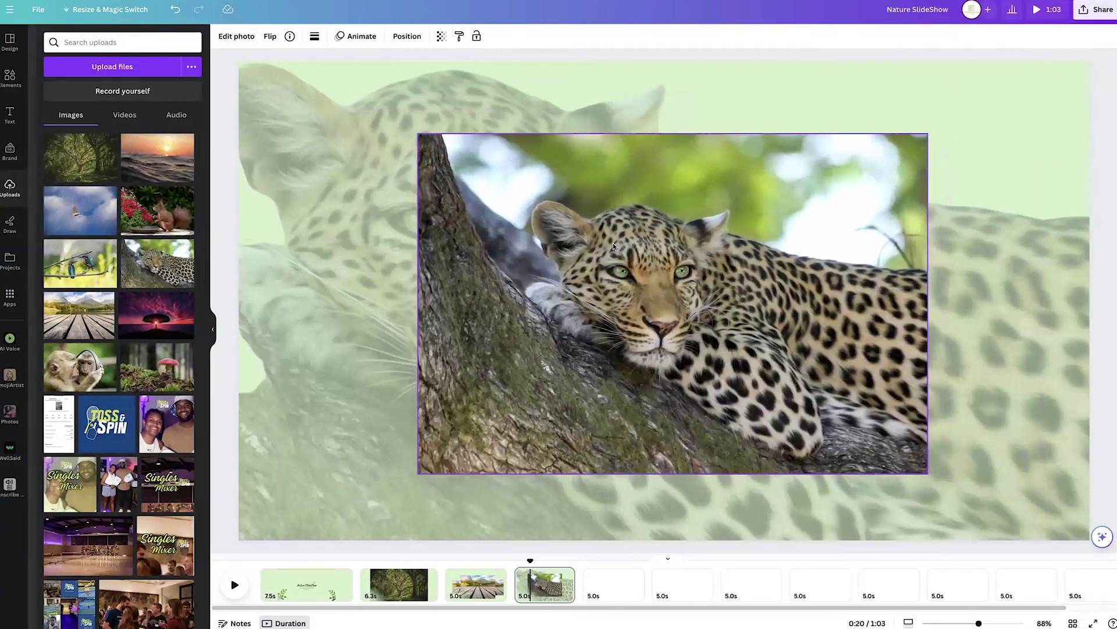
{"action": "left_click", "coordinate": [323, 203]}
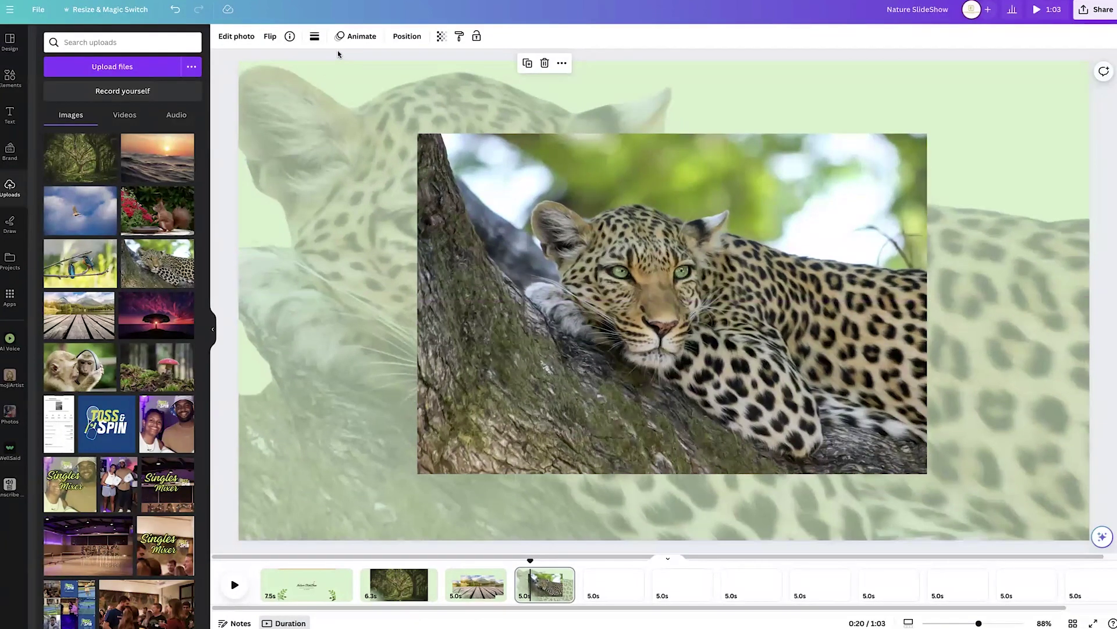
- Apply the Drift animation to the faded leopard cutout and lower its intensity to the minimum
{"action": "left_click", "coordinate": [347, 40]}
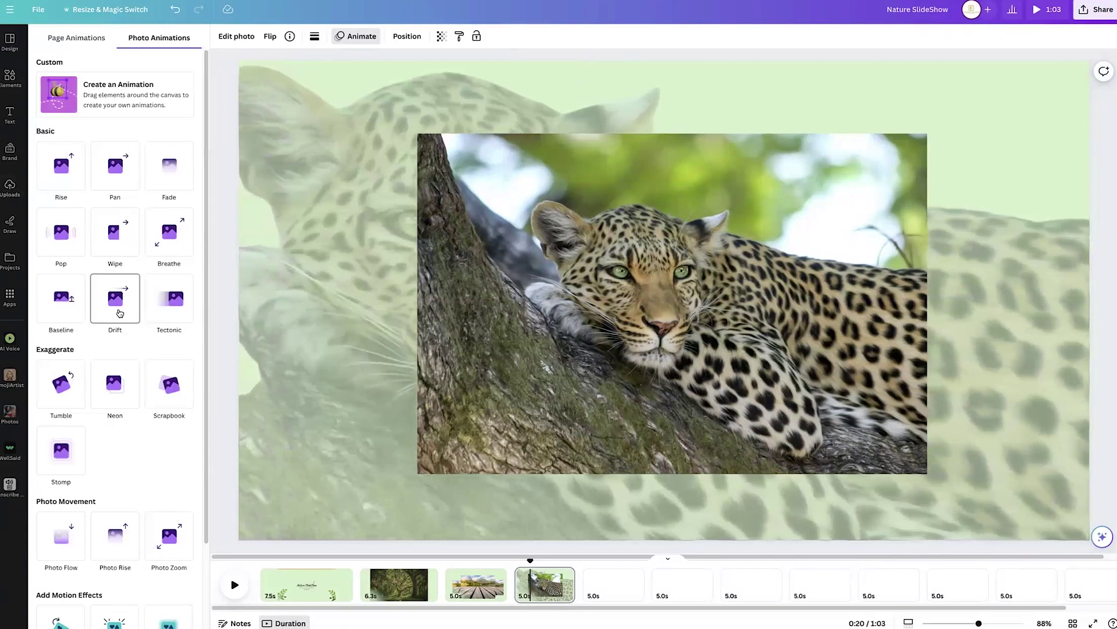
{"action": "left_click", "coordinate": [119, 313]}
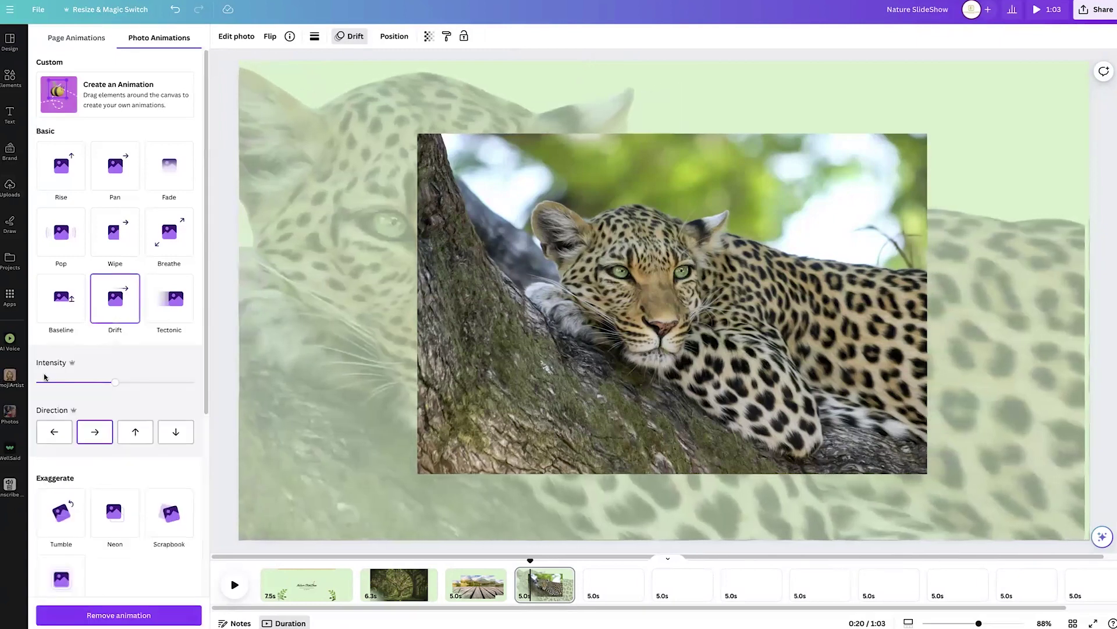
{"action": "left_click", "coordinate": [38, 382]}
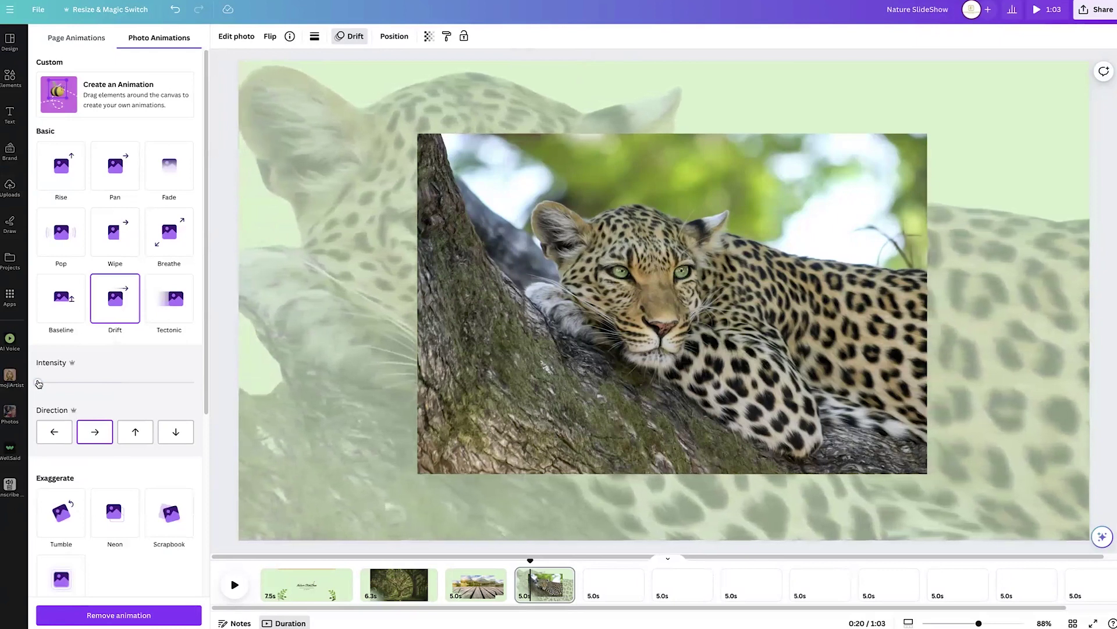
- Play back the fourth page to check the drifting cutout behind the leopard photo
{"action": "left_click", "coordinate": [557, 305]}
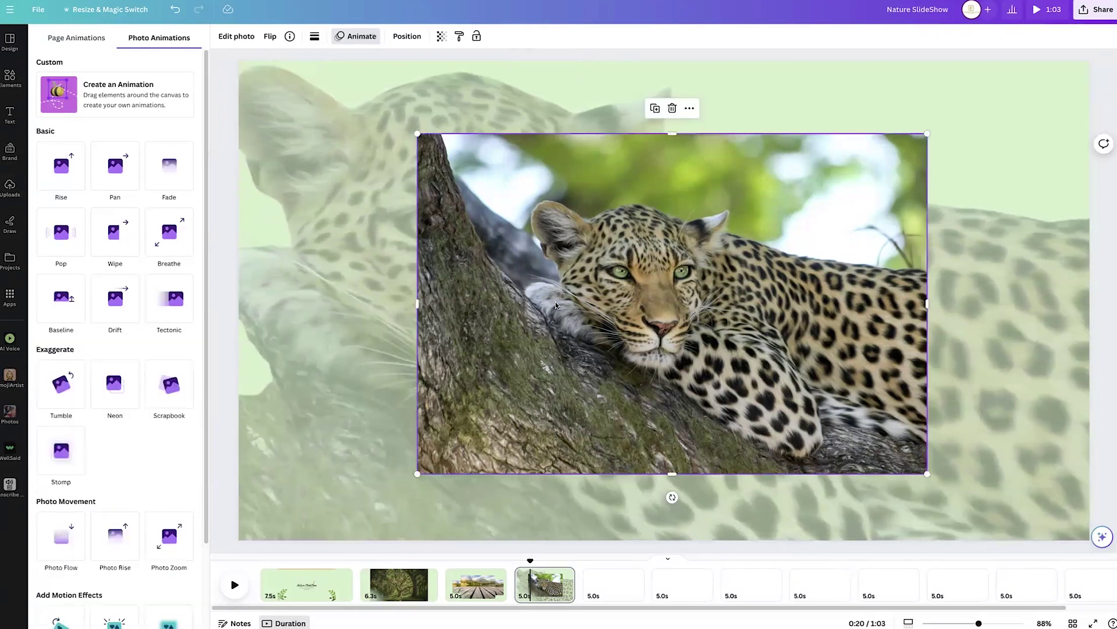
{"action": "left_click_drag", "start_coordinate": [530, 559], "coordinate": [511, 561]}
{"action": "key", "text": "space"}
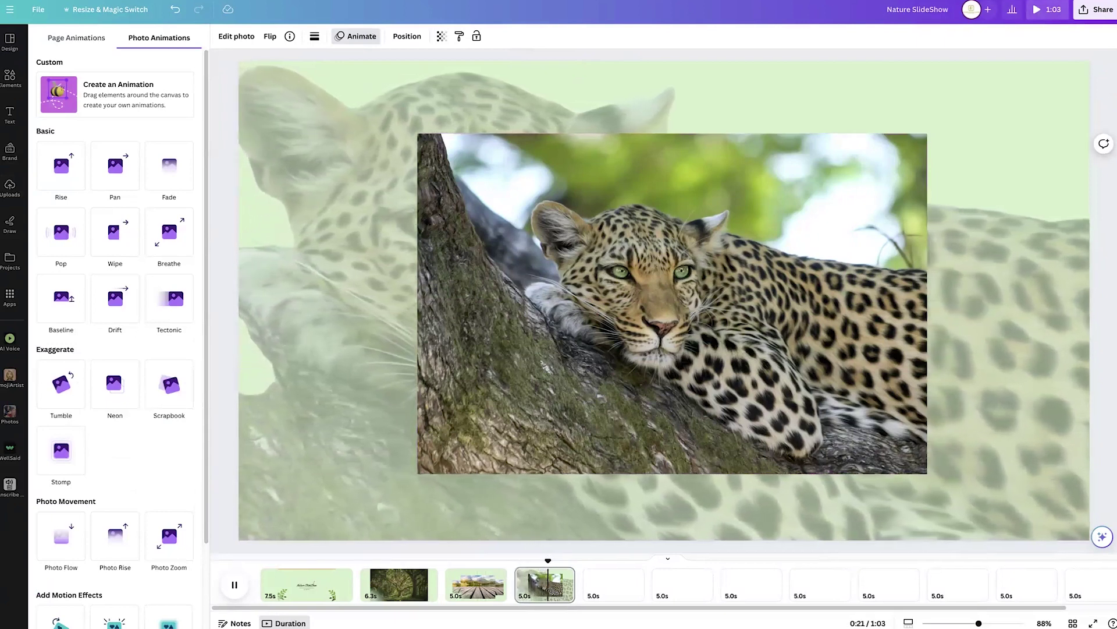
{"action": "key", "text": "space"}
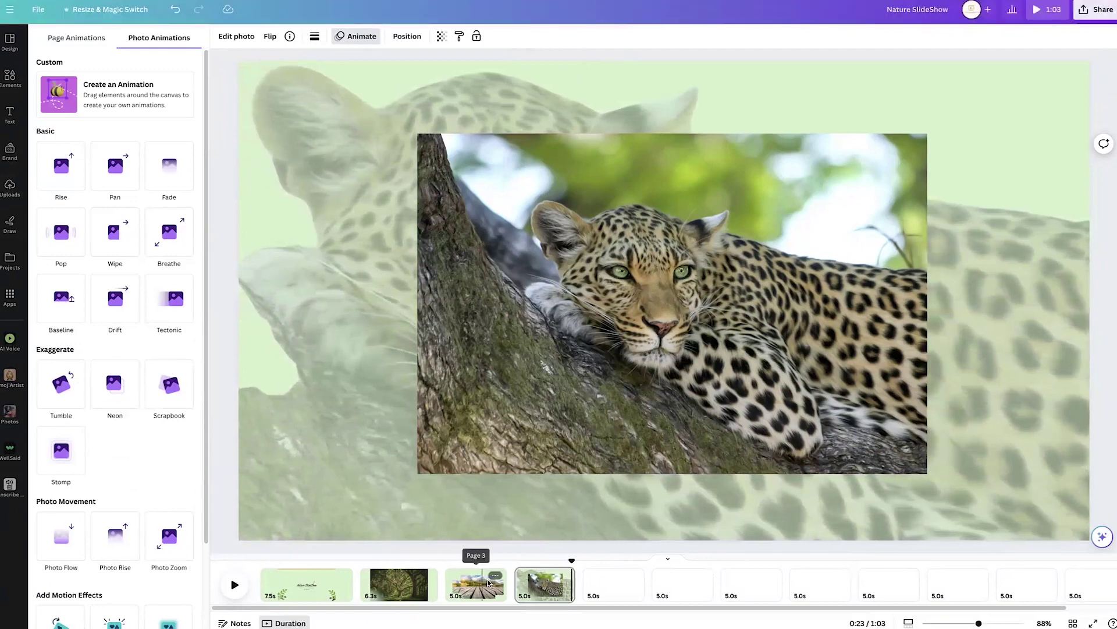
{"action": "left_click_drag", "start_coordinate": [571, 560], "coordinate": [546, 579]}
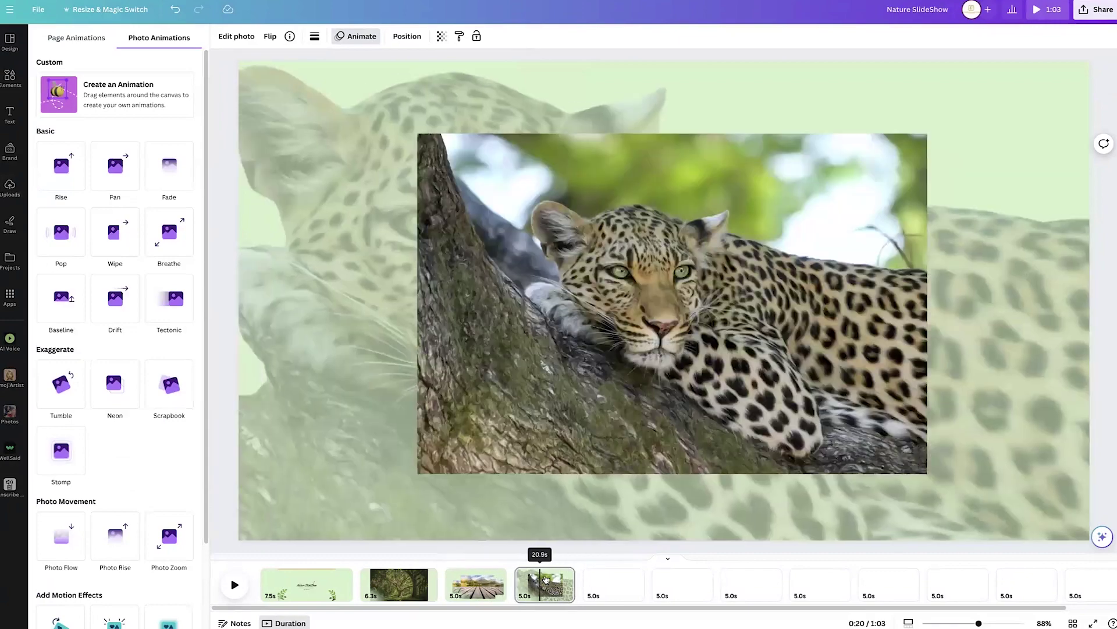
- Set the blank fifth page's background to the orange document color
{"action": "left_click", "coordinate": [608, 583]}
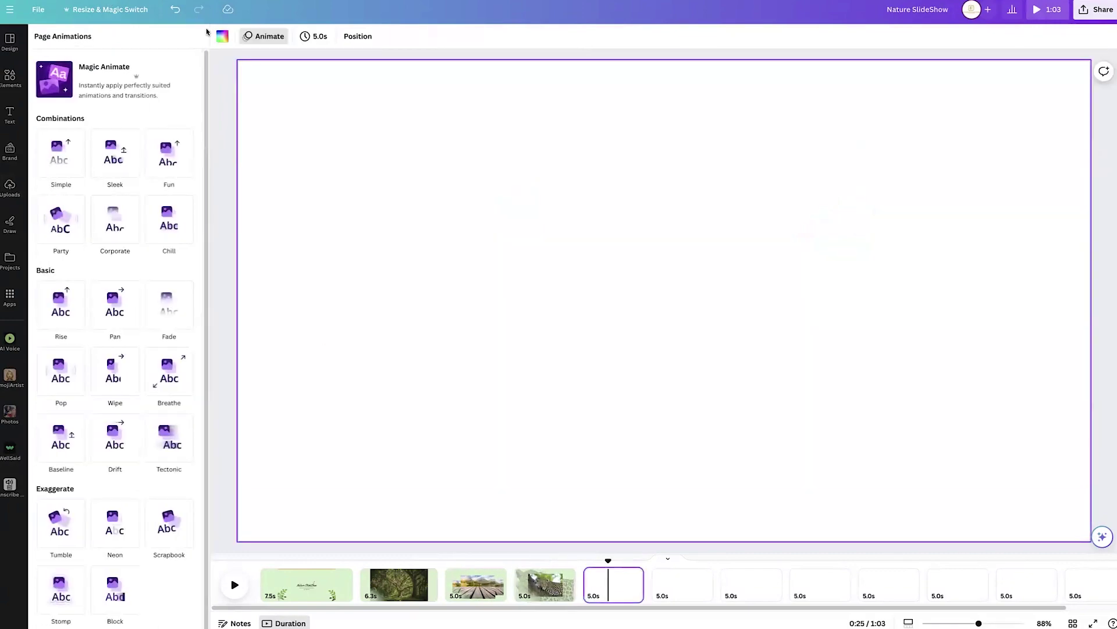
{"action": "left_click", "coordinate": [222, 37]}
{"action": "left_click", "coordinate": [99, 127]}
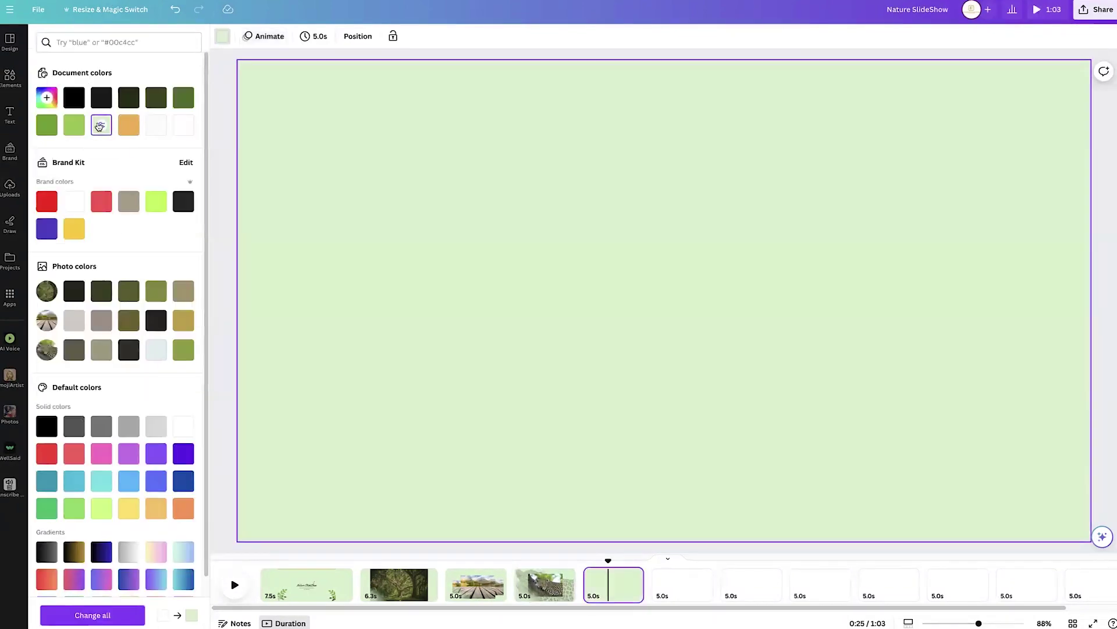
{"action": "left_click", "coordinate": [128, 126]}
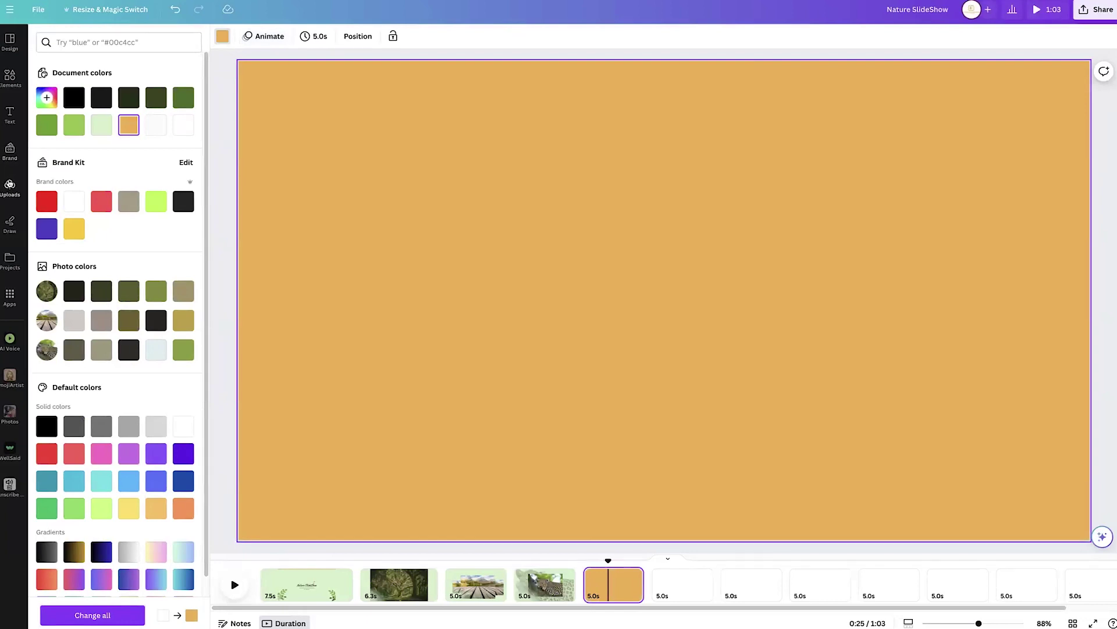
- Add the uploaded photo of the bird flying in clouds to the fifth page, slightly right of and below center
{"action": "left_click", "coordinate": [9, 185]}
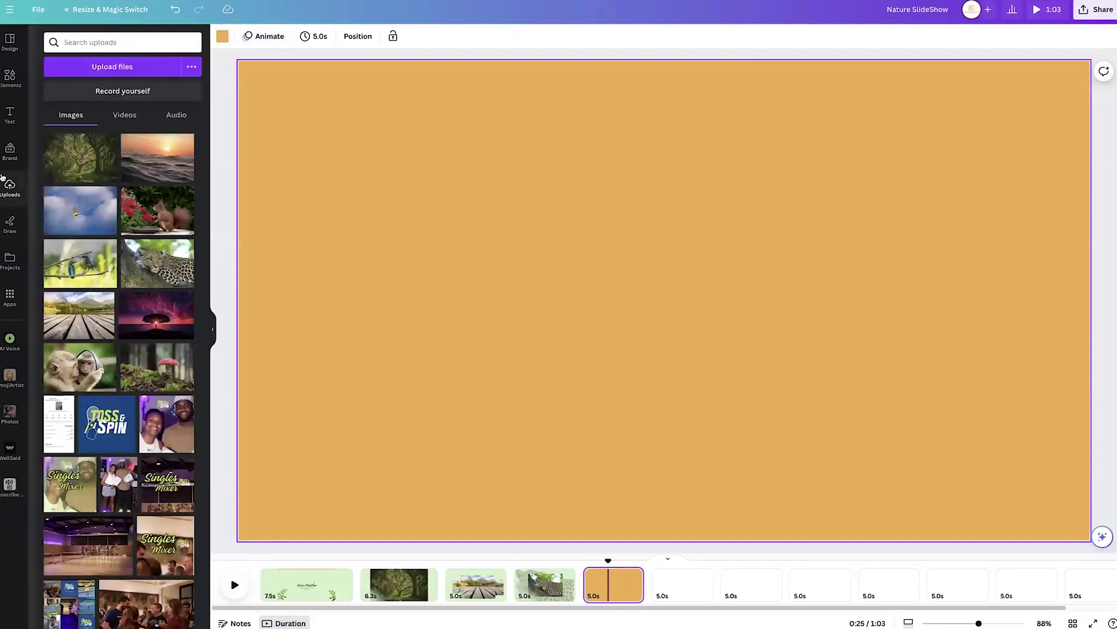
{"action": "left_click", "coordinate": [81, 211]}
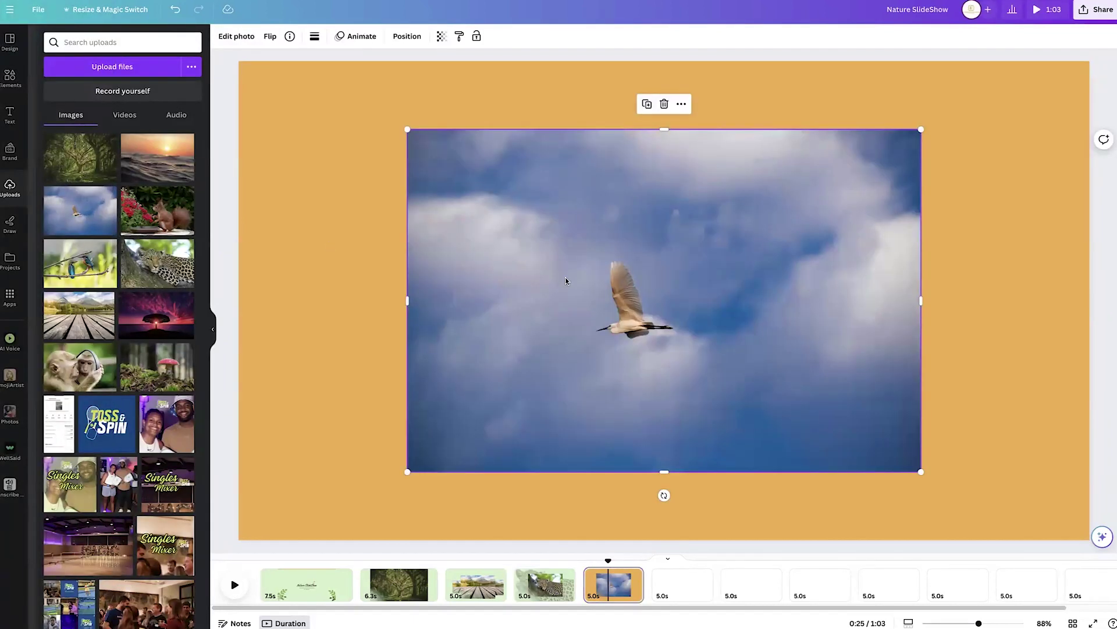
{"action": "left_click_drag", "start_coordinate": [566, 281], "coordinate": [584, 288]}
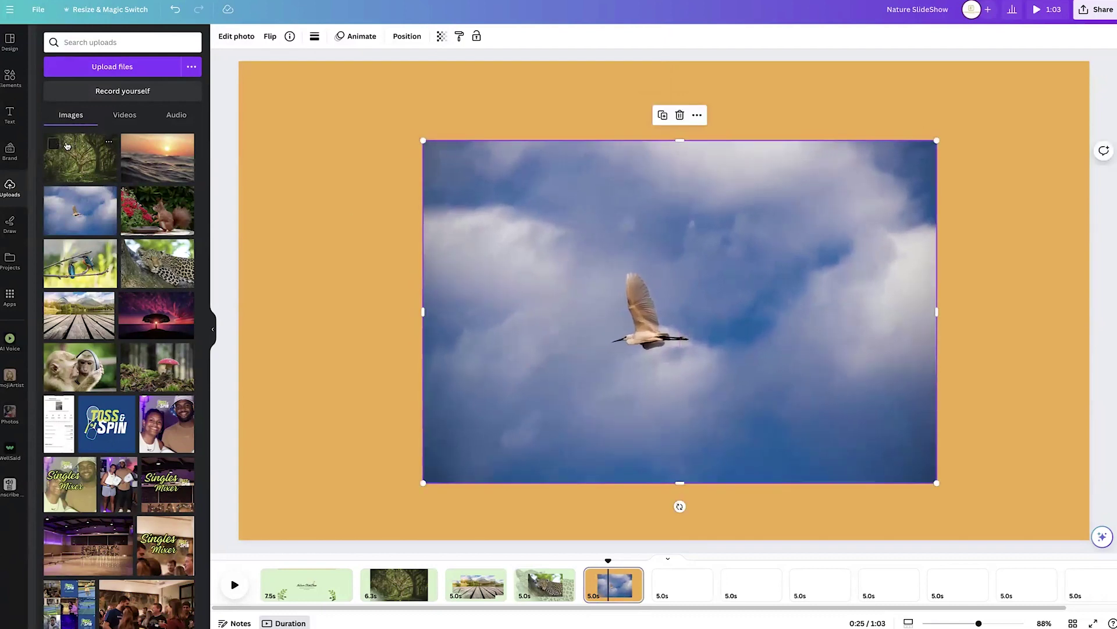
- Search the elements for "clouds", add the light blue double cloud graphic and shrink it into the page's upper left corner
{"action": "left_click", "coordinate": [9, 77]}
{"action": "type", "text": "clouds"}
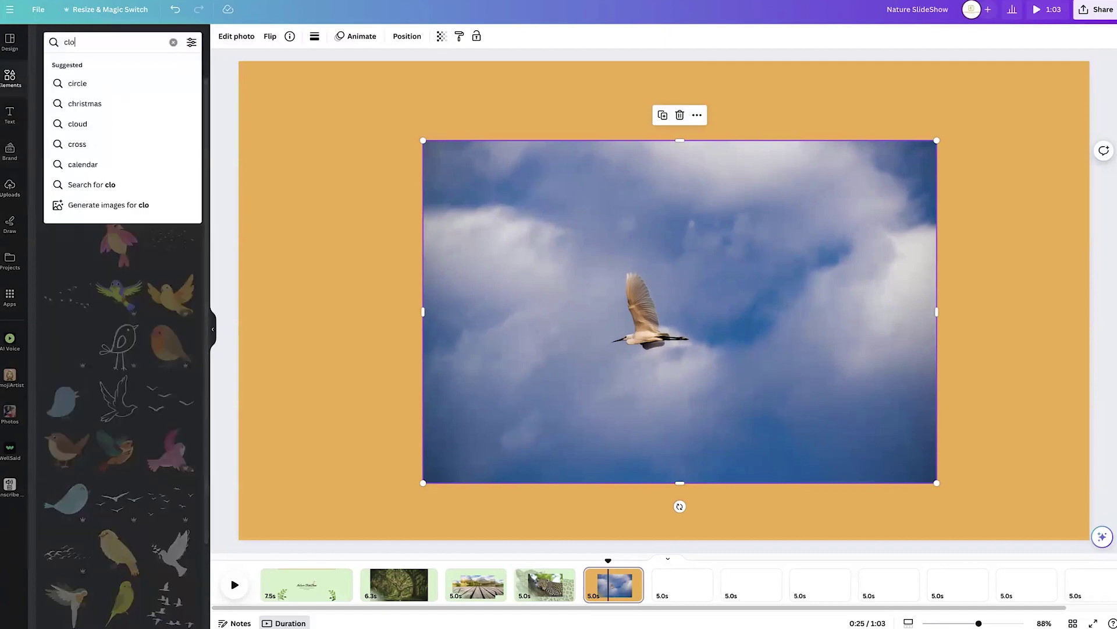
{"action": "key", "text": "Return"}
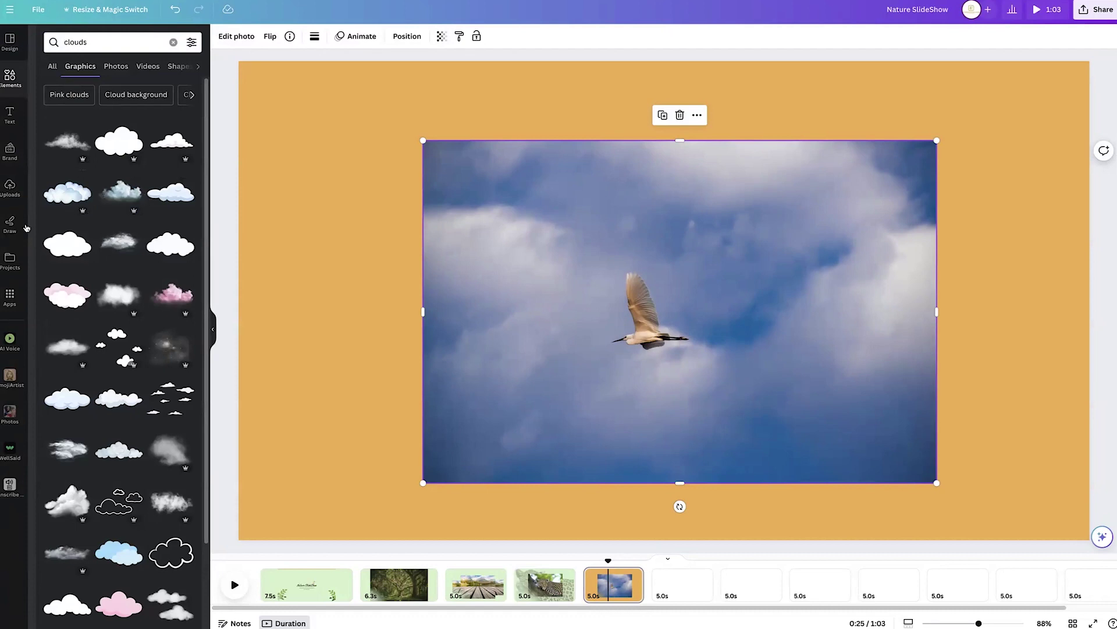
{"action": "left_click", "coordinate": [131, 554]}
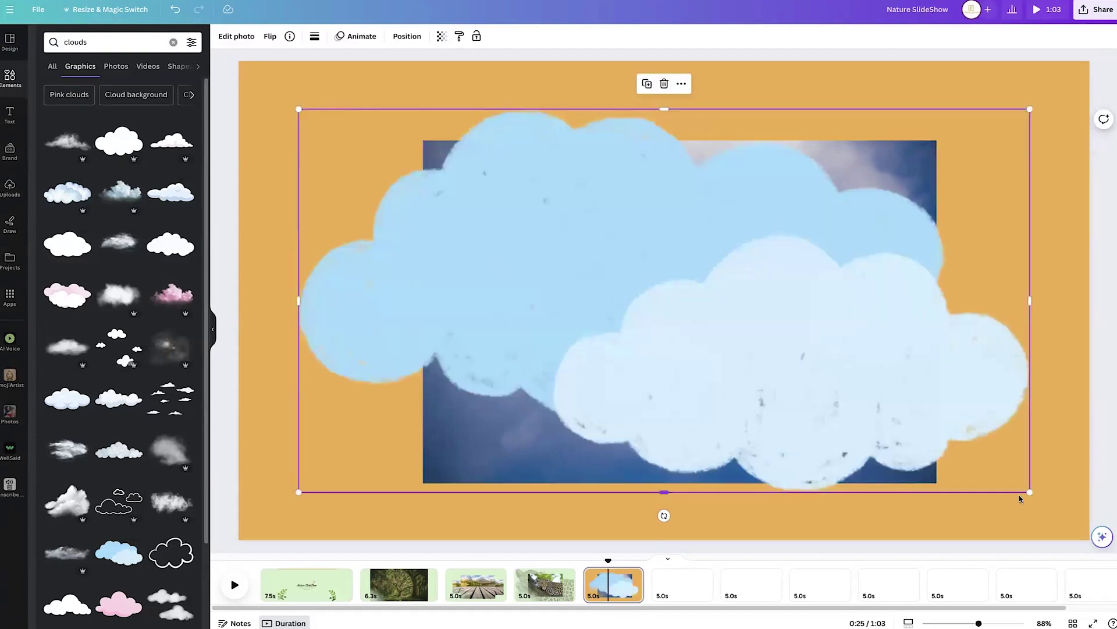
{"action": "left_click_drag", "start_coordinate": [1029, 492], "coordinate": [495, 212]}
{"action": "left_click_drag", "start_coordinate": [399, 137], "coordinate": [357, 99]}
{"action": "left_click_drag", "start_coordinate": [452, 175], "coordinate": [423, 159]}
- Duplicate the cloud three times and spread the copies in a row along the page's top edge
{"action": "left_click", "coordinate": [321, 184]}
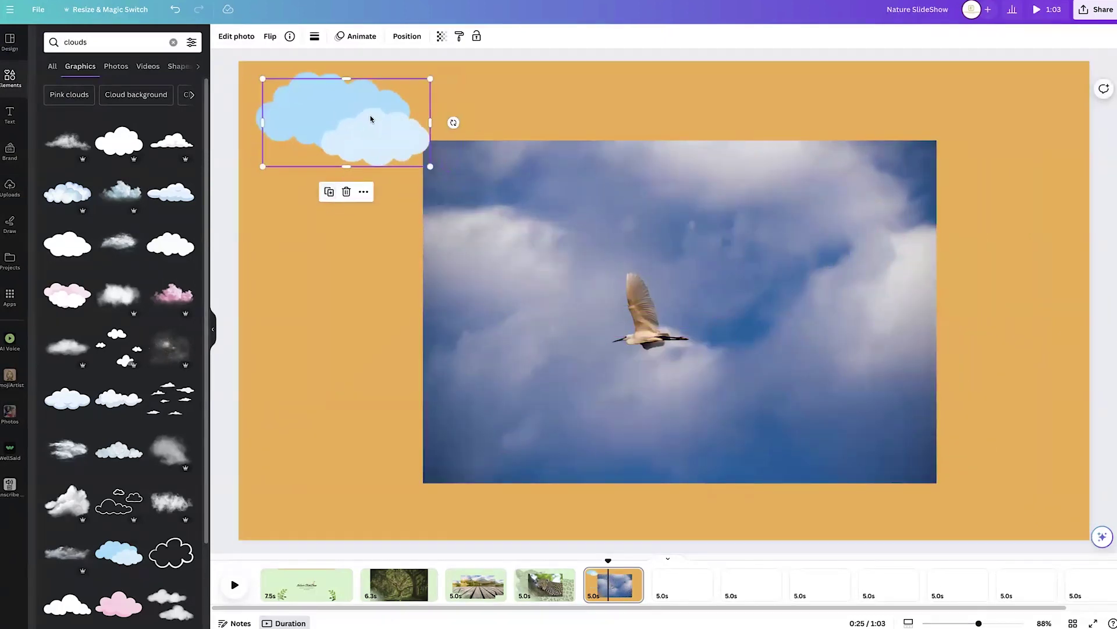
{"action": "left_click_drag", "start_coordinate": [372, 117], "coordinate": [1045, 113]}
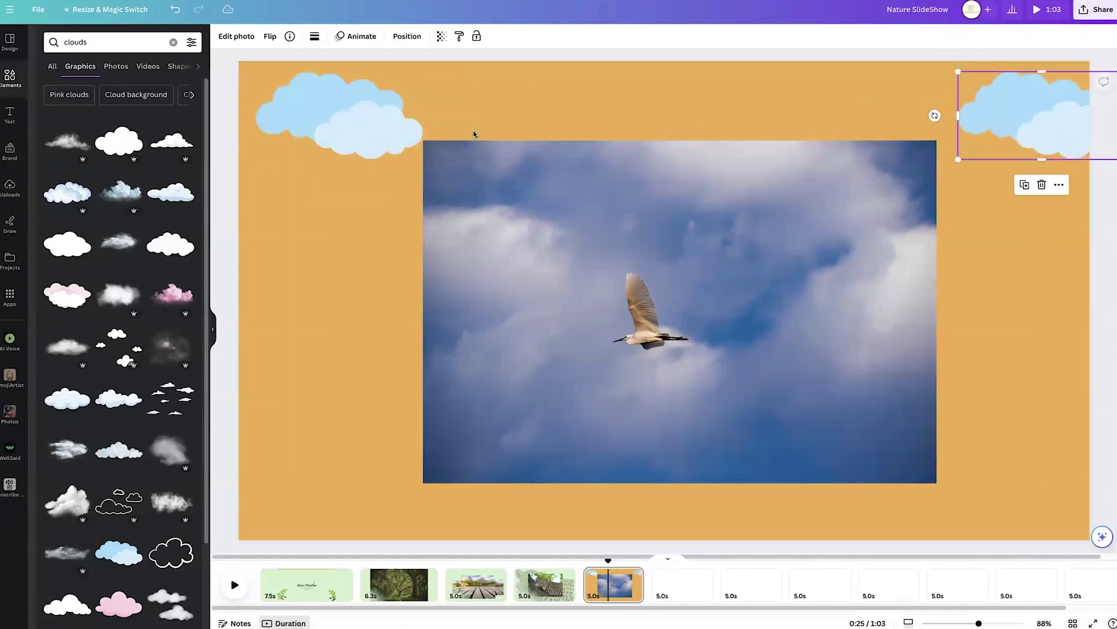
{"action": "left_click", "coordinate": [375, 130]}
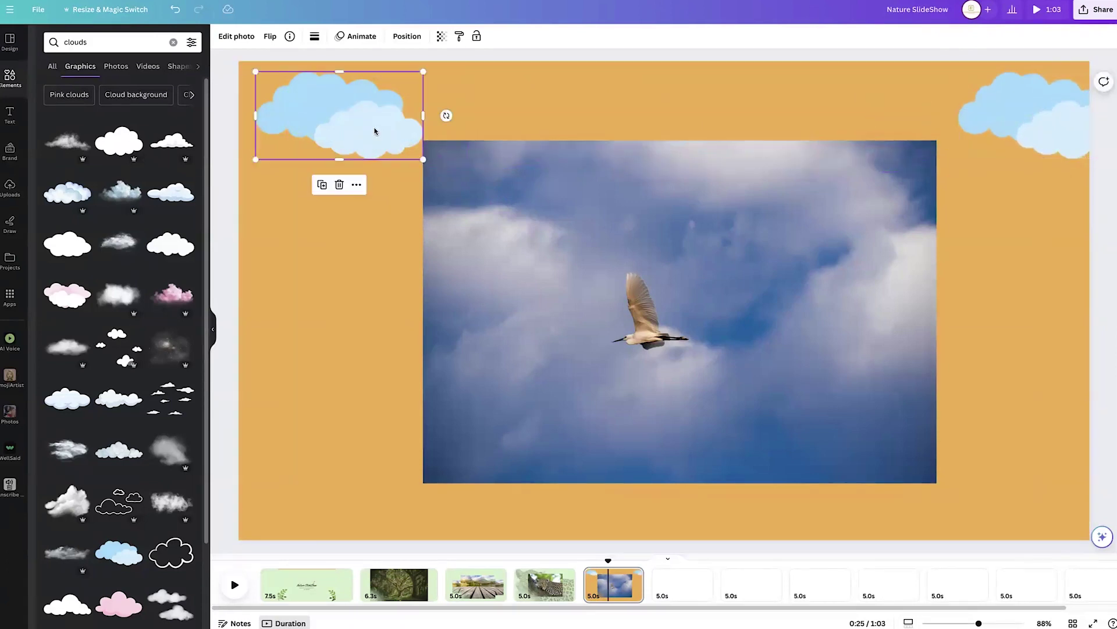
{"action": "key", "text": "ctrl+d"}
{"action": "left_click_drag", "start_coordinate": [379, 132], "coordinate": [591, 125]}
{"action": "left_click_drag", "start_coordinate": [1005, 111], "coordinate": [1045, 111]}
{"action": "key", "text": "ctrl+d"}
{"action": "left_click_drag", "start_coordinate": [889, 105], "coordinate": [813, 107]}
- Adjust the positions of the clouds for more even spacing, with the two middle ones slightly higher
{"action": "left_click", "coordinate": [327, 123]}
{"action": "left_click", "coordinate": [483, 116]}
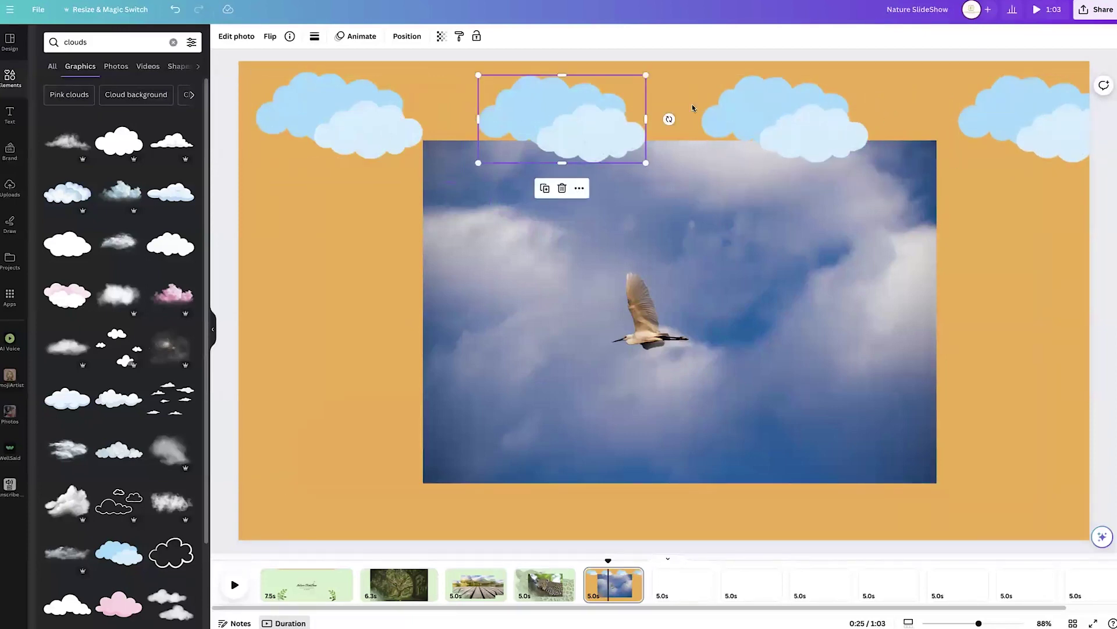
{"action": "left_click", "coordinate": [705, 109]}
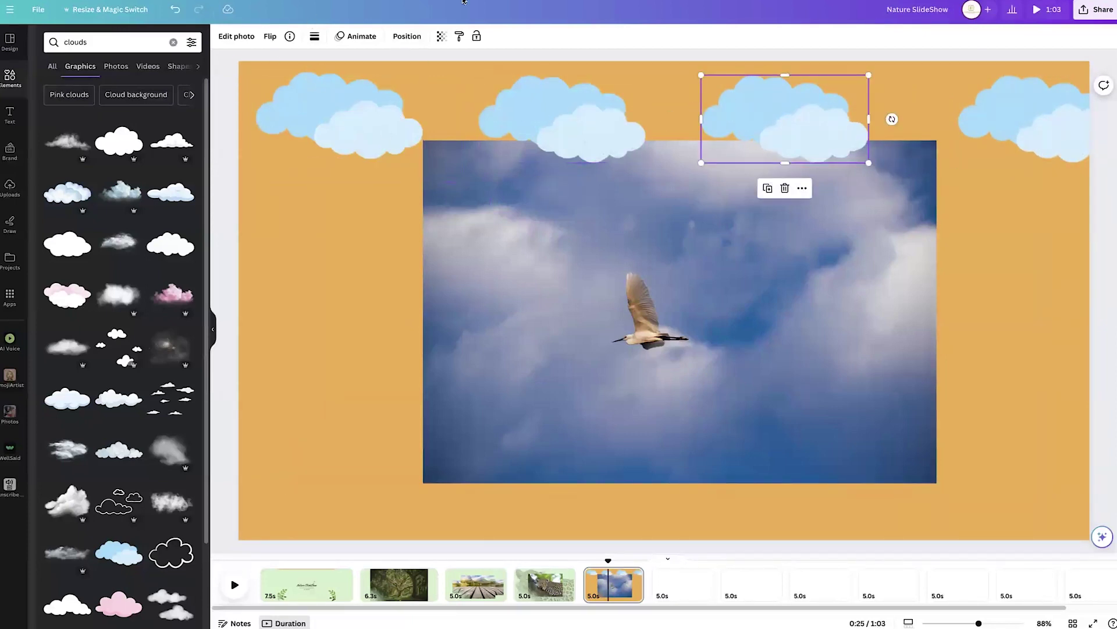
{"action": "left_click", "coordinate": [366, 129]}
{"action": "left_click_drag", "start_coordinate": [367, 129], "coordinate": [359, 128]}
{"action": "left_click_drag", "start_coordinate": [516, 124], "coordinate": [518, 114]}
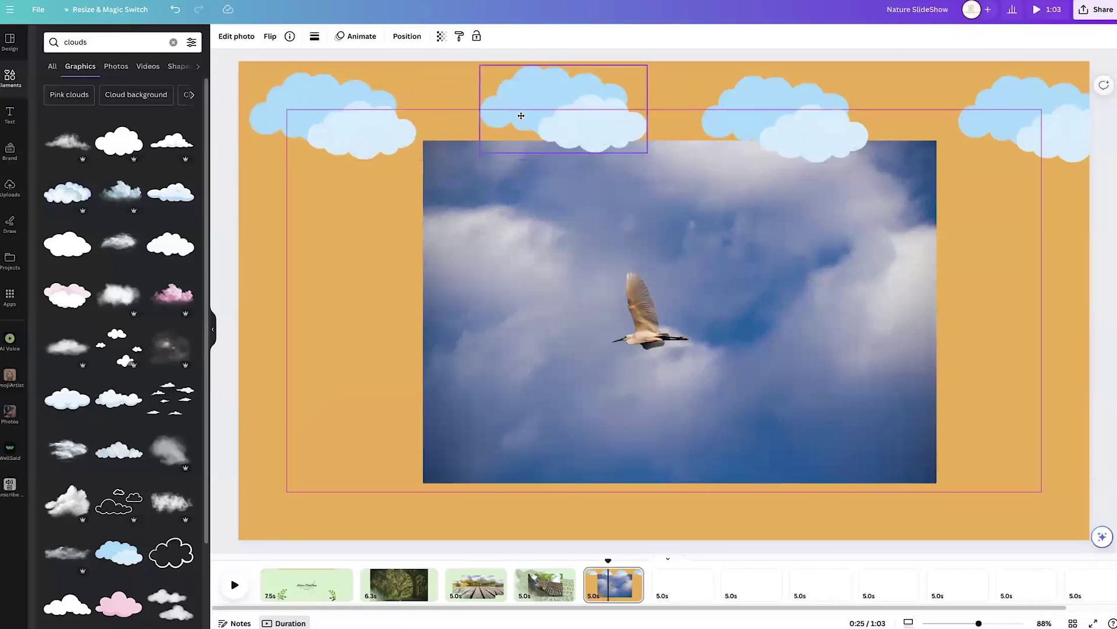
{"action": "left_click_drag", "start_coordinate": [739, 120], "coordinate": [763, 106]}
{"action": "left_click", "coordinate": [1022, 112]}
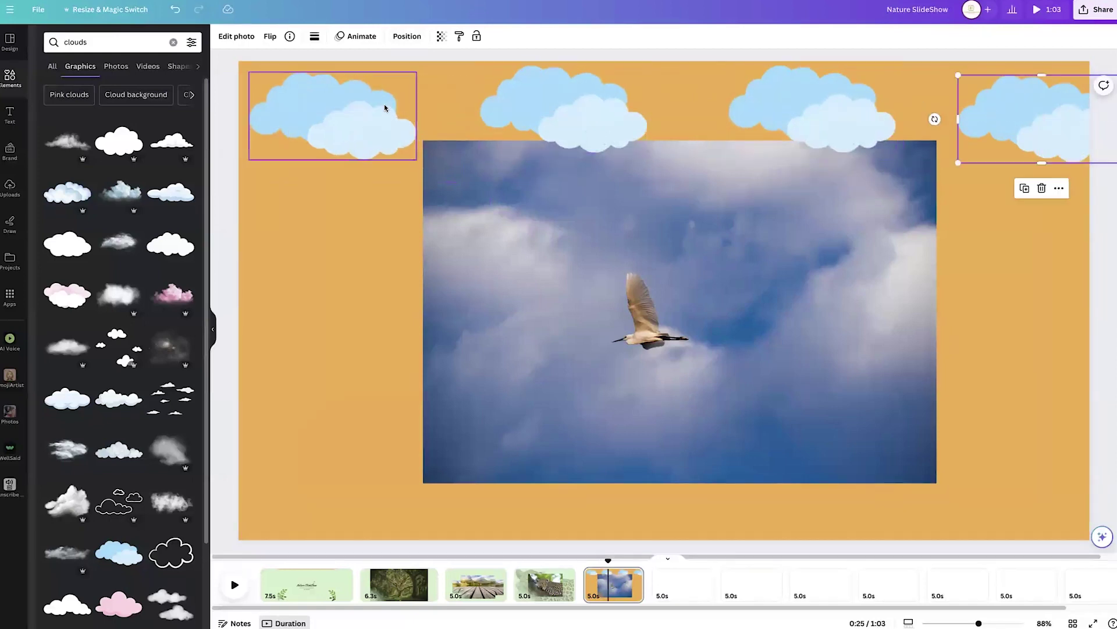
- Apply the Drift animation to each of the four clouds on the fifth page
{"action": "left_click", "coordinate": [387, 105]}
{"action": "left_click", "coordinate": [236, 36]}
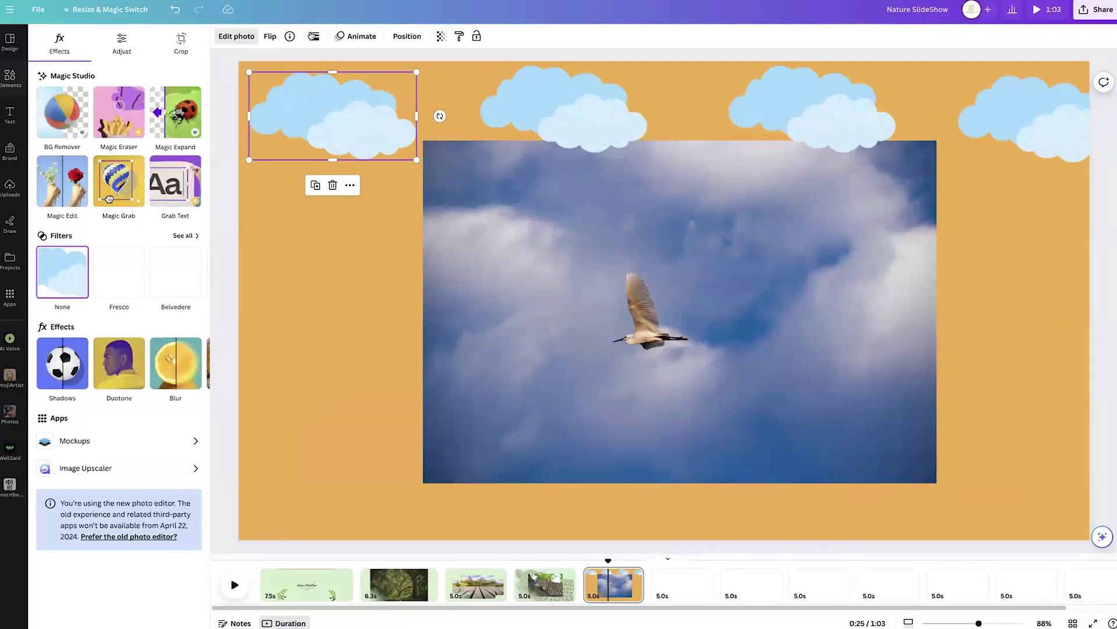
{"action": "left_click", "coordinate": [356, 36]}
{"action": "left_click", "coordinate": [125, 302]}
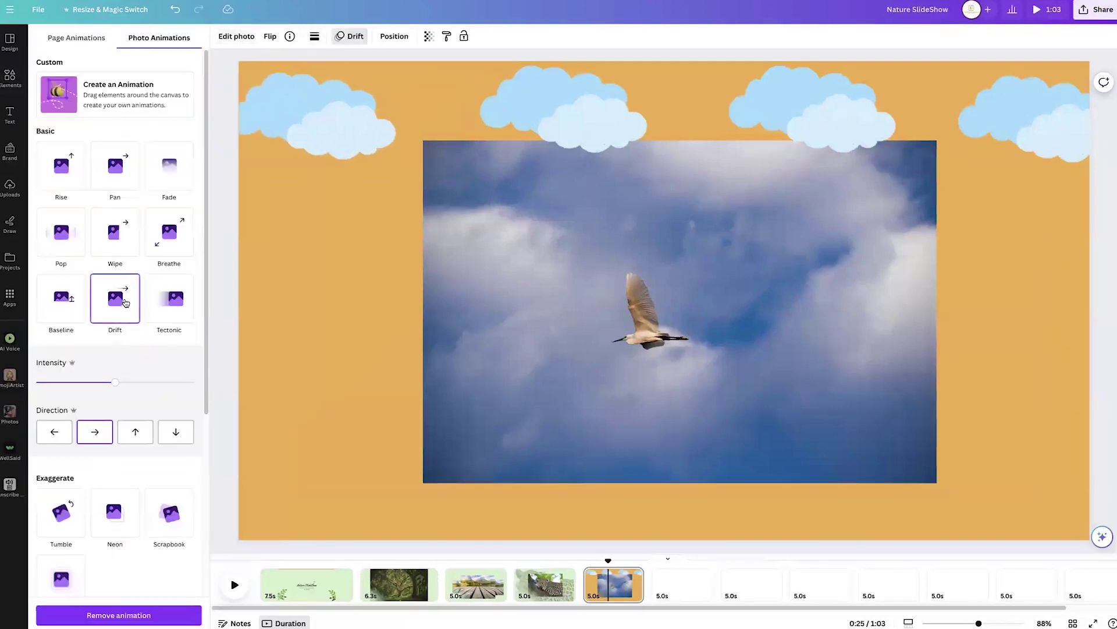
{"action": "left_click", "coordinate": [524, 110]}
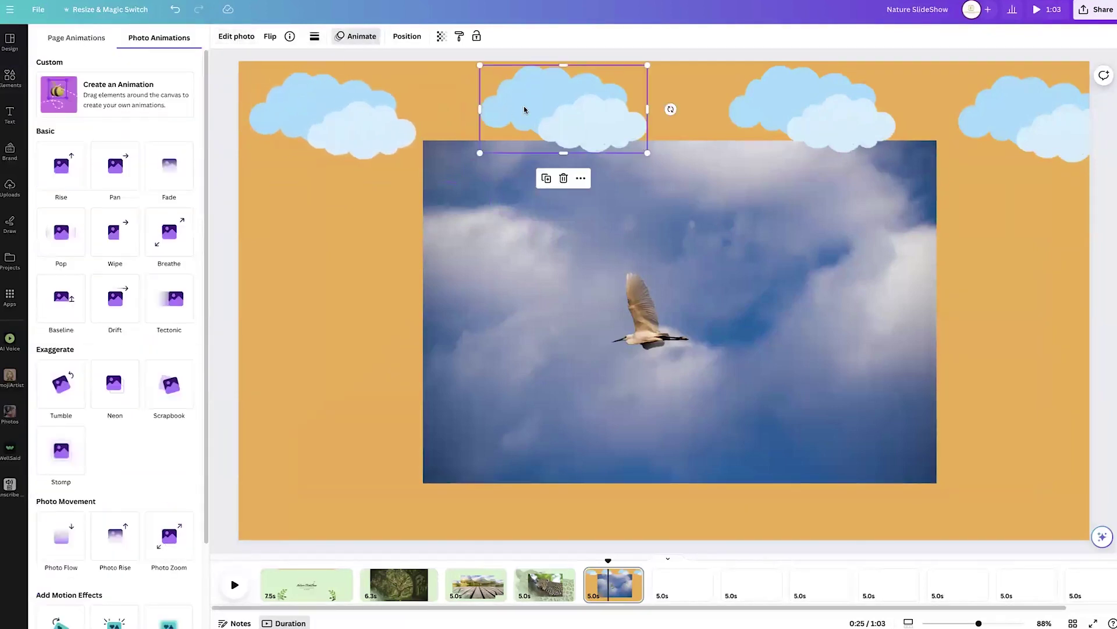
{"action": "left_click", "coordinate": [134, 294]}
{"action": "left_click", "coordinate": [768, 109]}
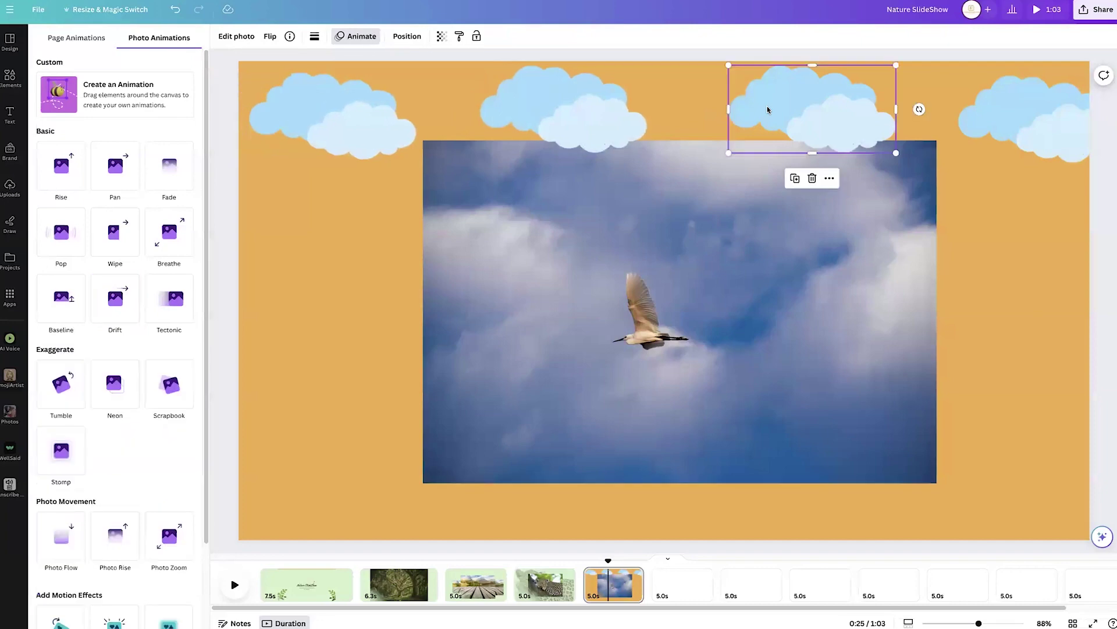
{"action": "left_click", "coordinate": [114, 318]}
{"action": "left_click", "coordinate": [993, 100]}
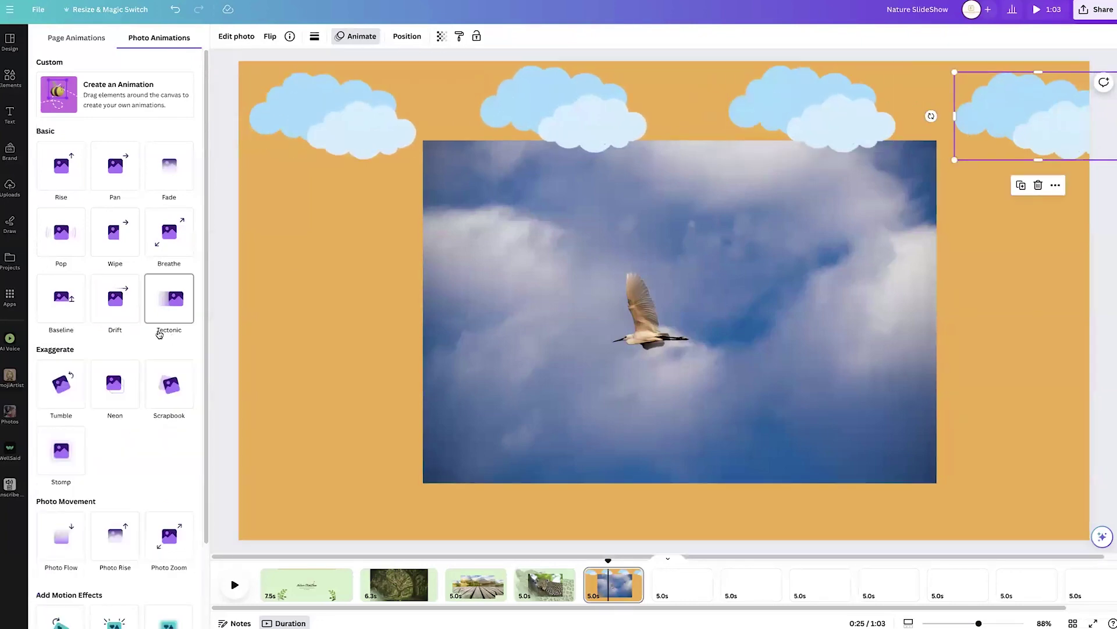
{"action": "left_click", "coordinate": [104, 317]}
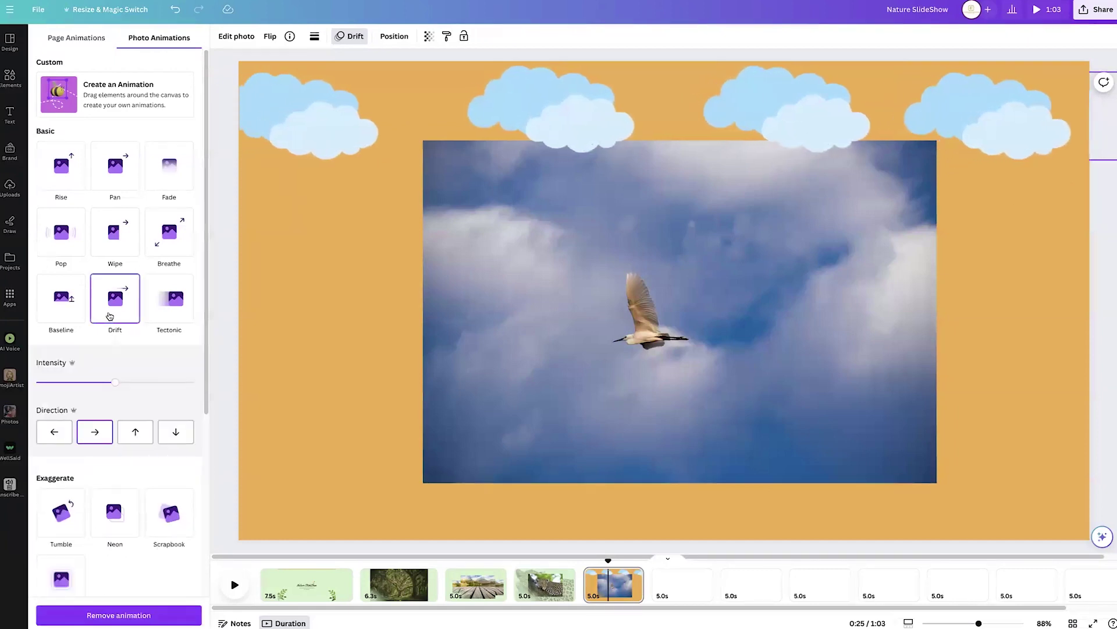
- Apply the Breathe animation to the bird photo with its scale direction set to In, and preview the page
{"action": "left_click", "coordinate": [656, 408]}
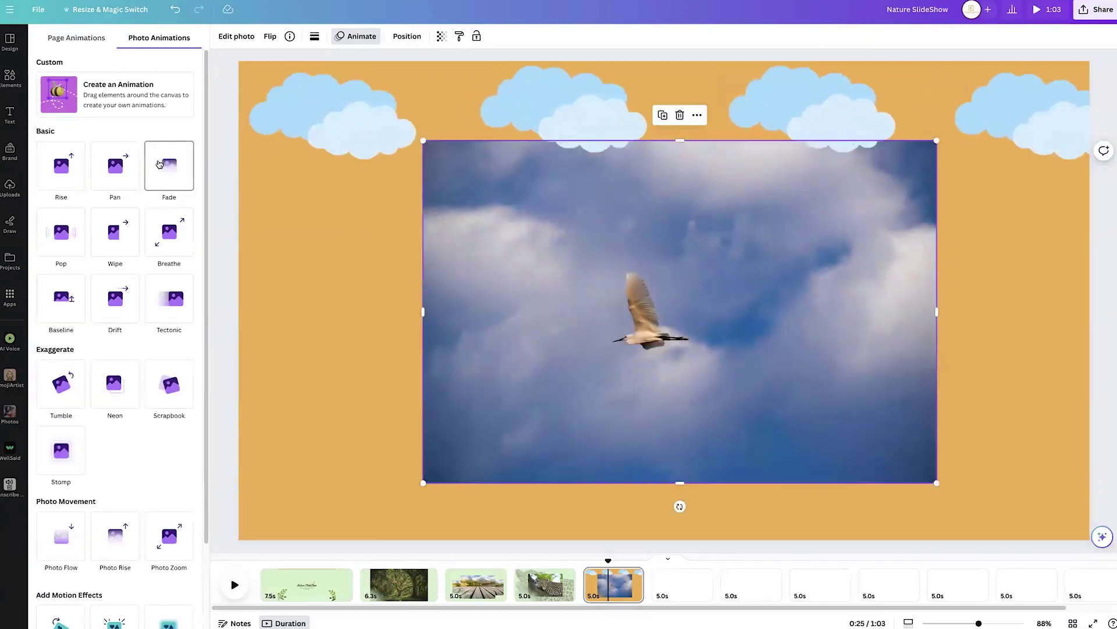
{"action": "left_click", "coordinate": [162, 250]}
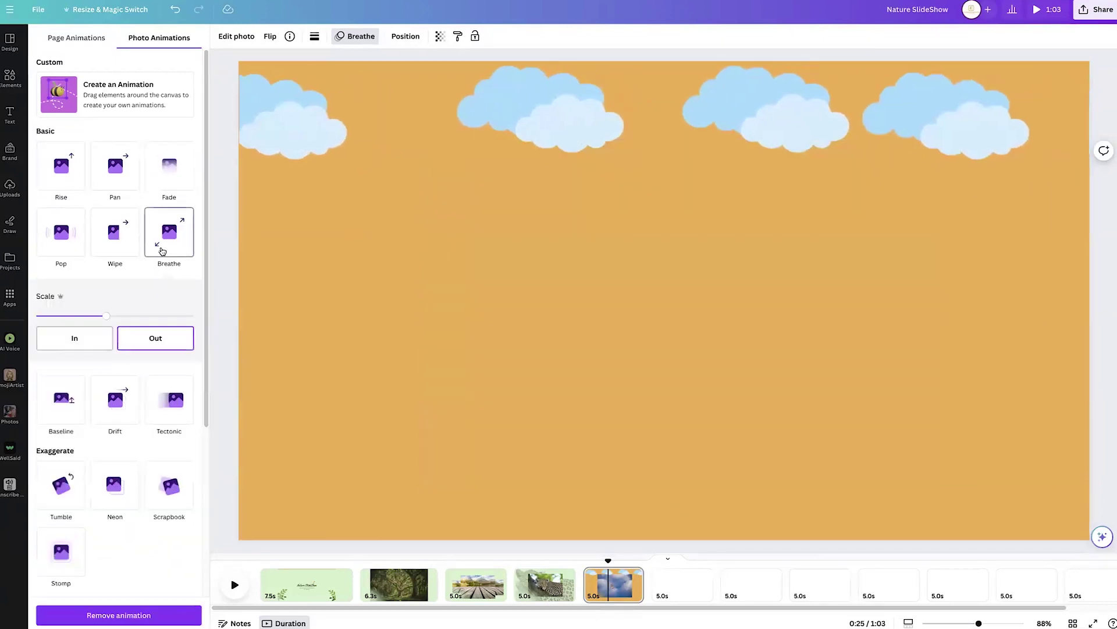
{"action": "left_click", "coordinate": [92, 339]}
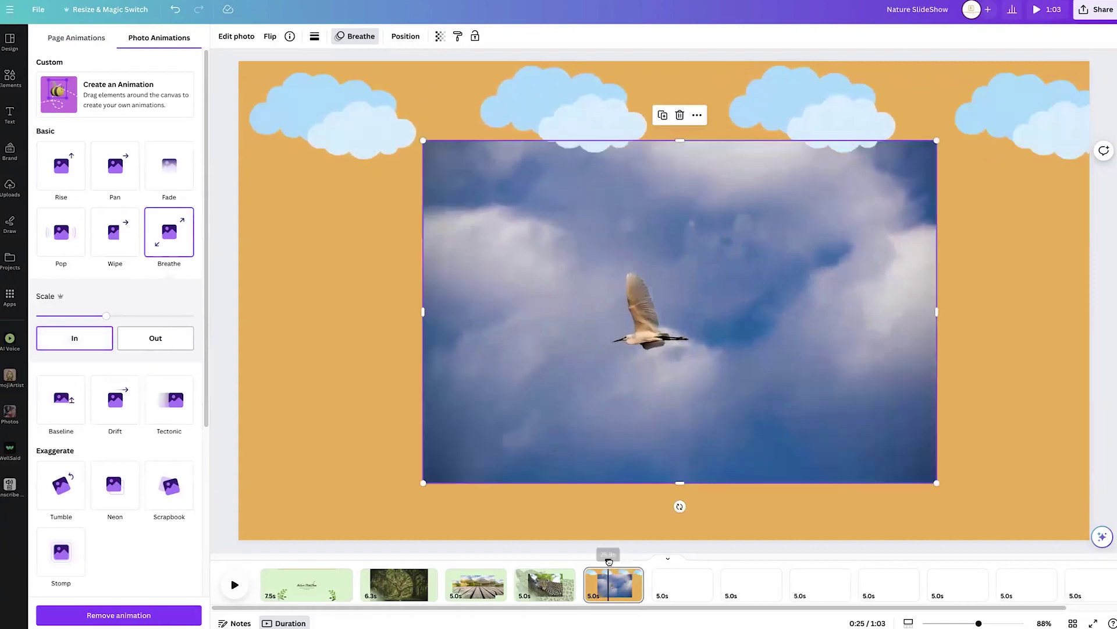
{"action": "mouse_move", "coordinate": [609, 560]}
{"action": "left_mouse_down"}
{"action": "mouse_move", "coordinate": [392, 560]}
{"action": "mouse_move", "coordinate": [629, 561]}
{"action": "left_mouse_up"}
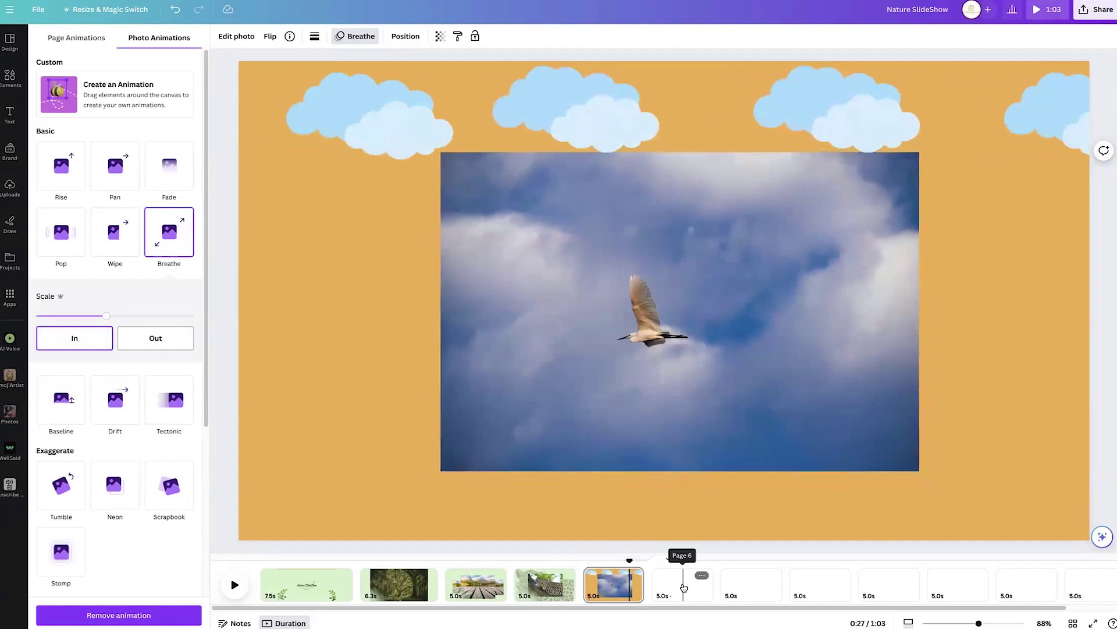
- Add the uploaded photo of the lone tree at sunset to the blank sixth page and shift it slightly lower
{"action": "left_click", "coordinate": [684, 588]}
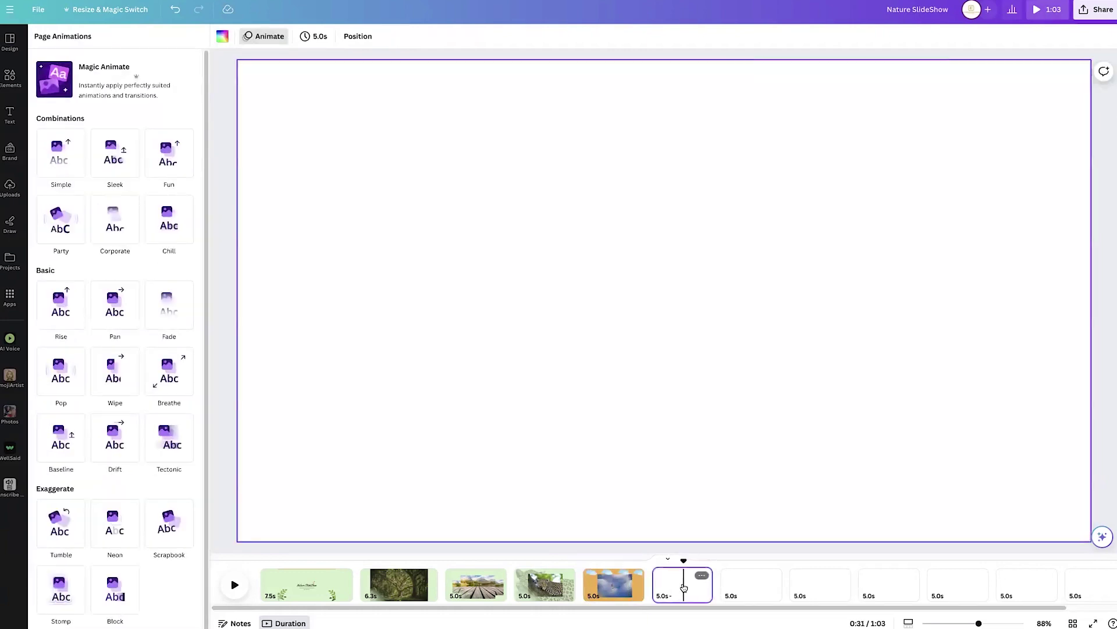
{"action": "left_click", "coordinate": [16, 185]}
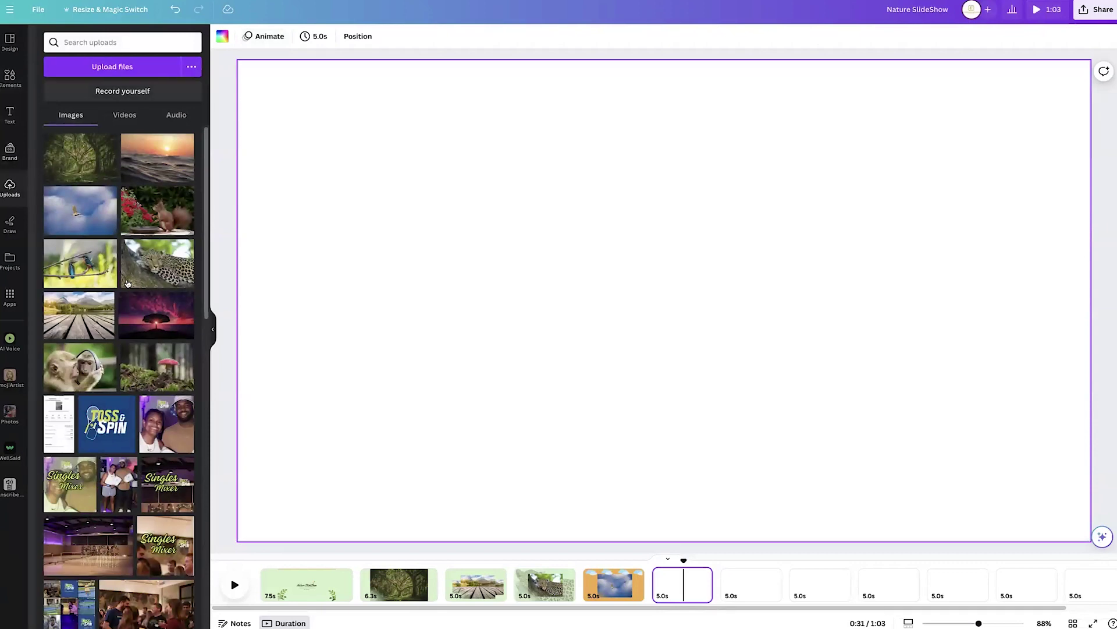
{"action": "left_click", "coordinate": [165, 310]}
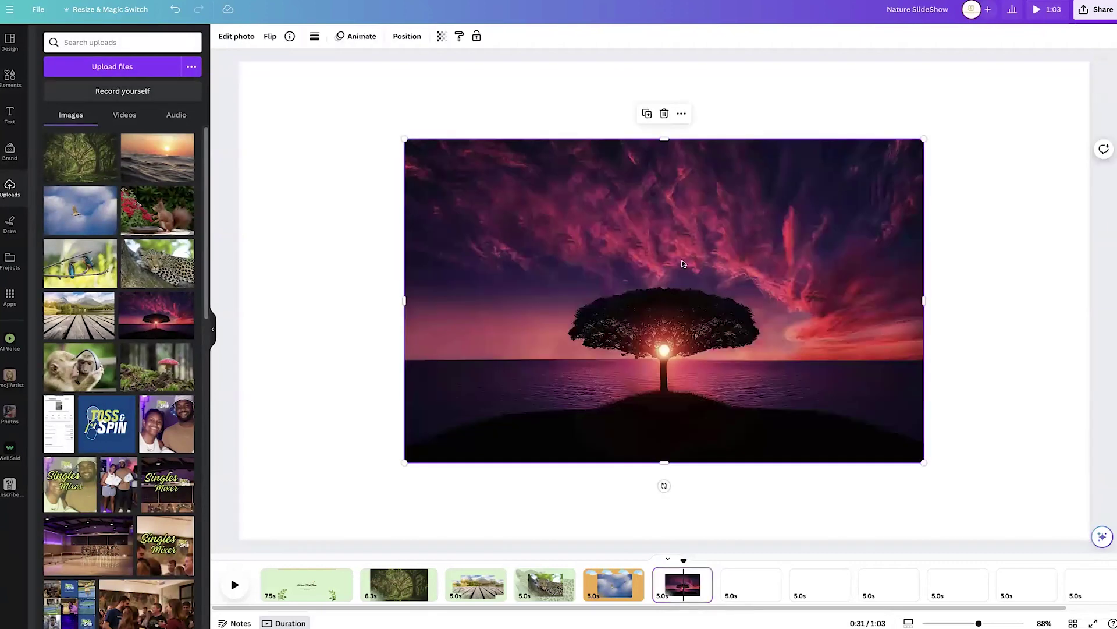
{"action": "left_click_drag", "start_coordinate": [683, 264], "coordinate": [675, 278]}
{"action": "left_click", "coordinate": [368, 140]}
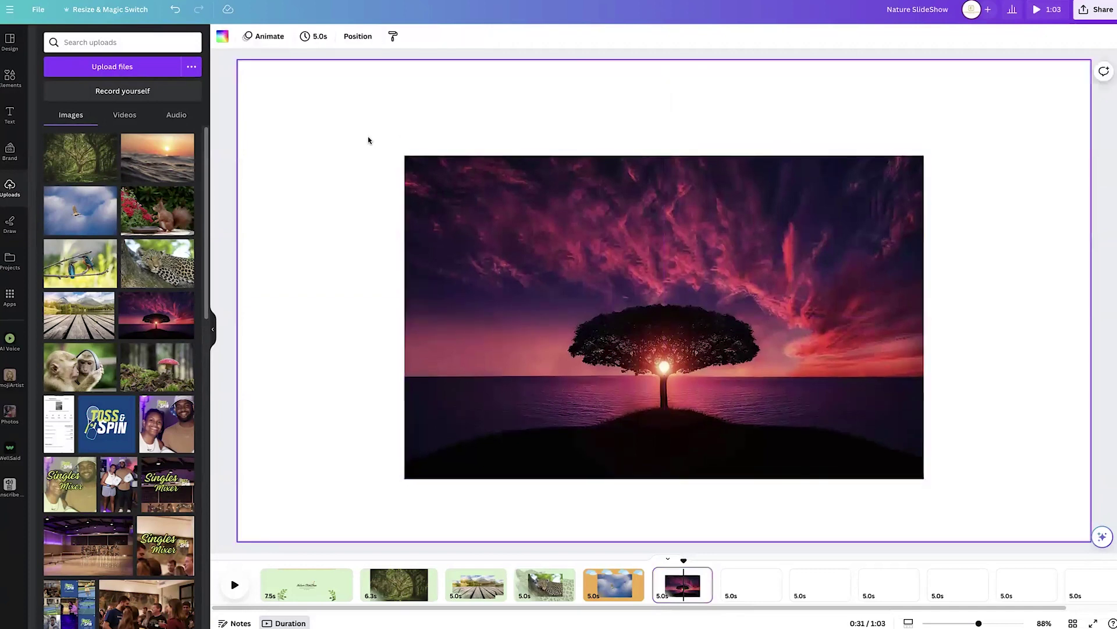
- Try several of the photo's colors as the sixth page's background and settle on the medium maroon
{"action": "left_click", "coordinate": [223, 36]}
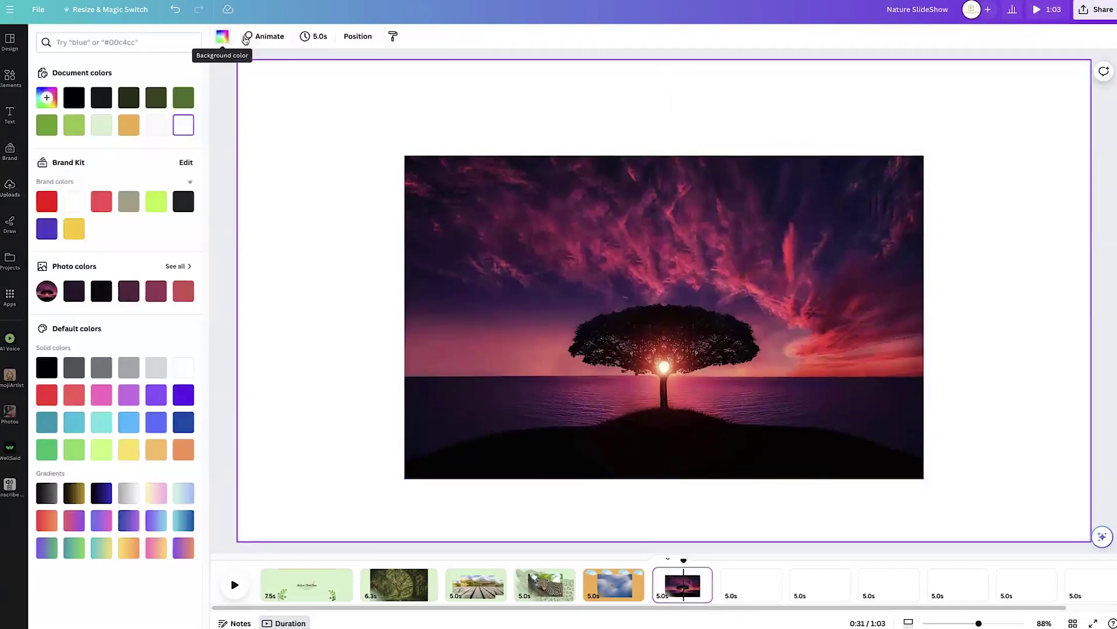
{"action": "left_click", "coordinate": [149, 297]}
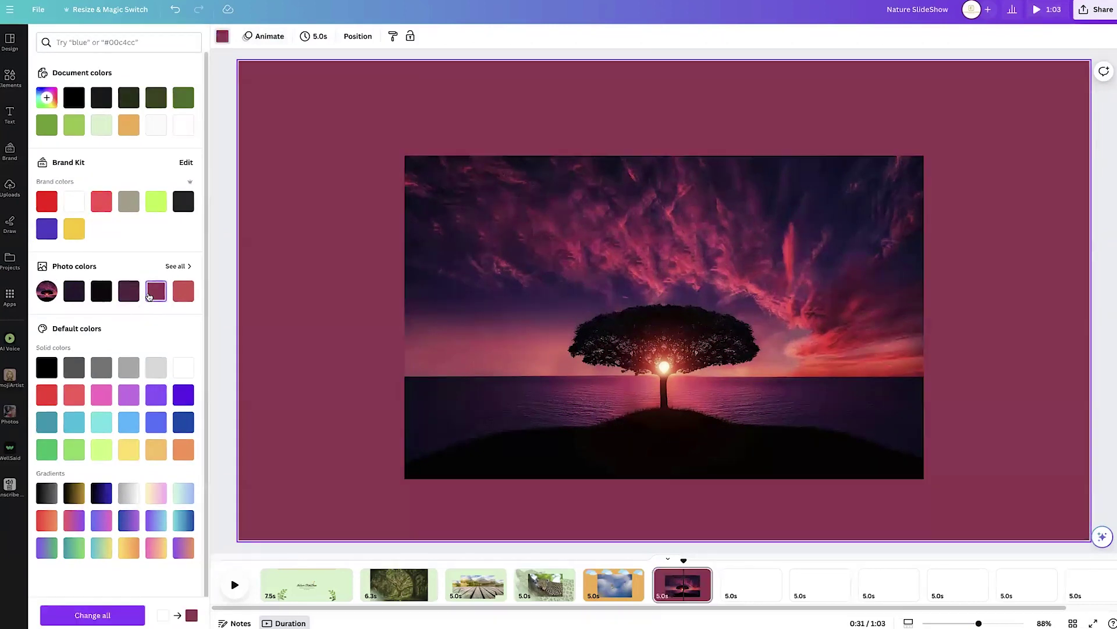
{"action": "left_click", "coordinate": [183, 292]}
{"action": "left_click", "coordinate": [120, 295]}
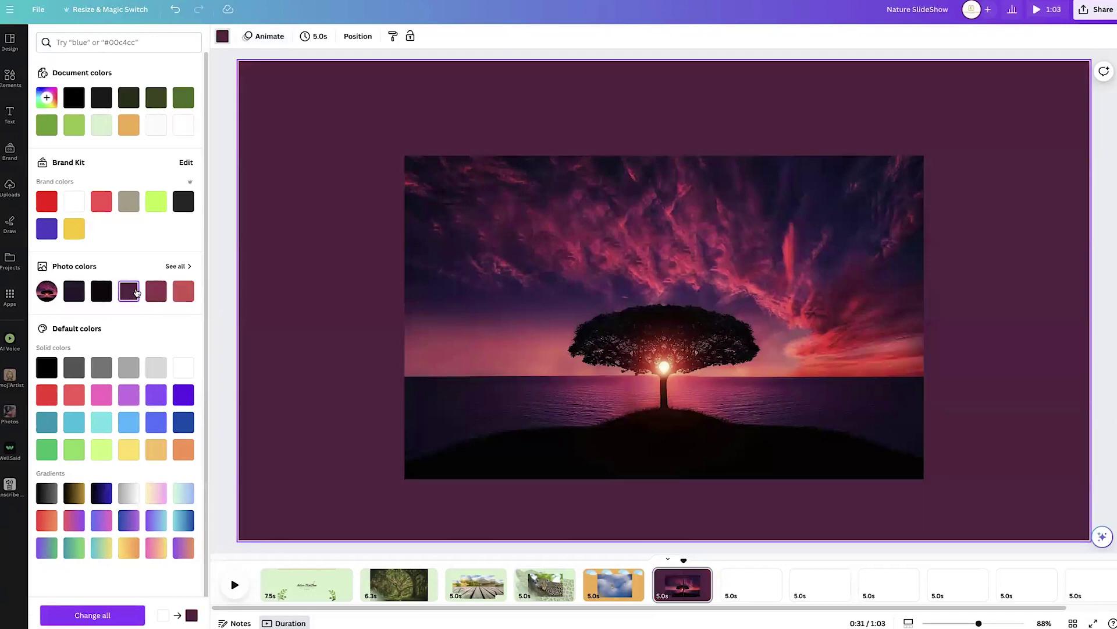
{"action": "left_click", "coordinate": [156, 293]}
- Try the Outline shadow on the sunset tree photo, then apply the Glow shadow instead
{"action": "left_click", "coordinate": [432, 264]}
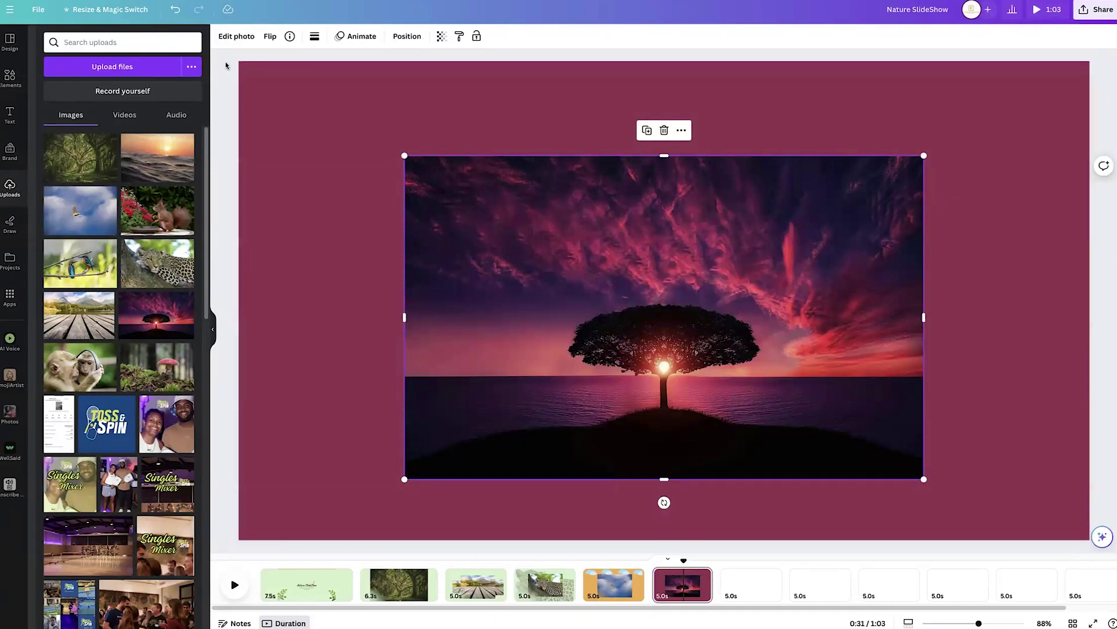
{"action": "left_click", "coordinate": [243, 37]}
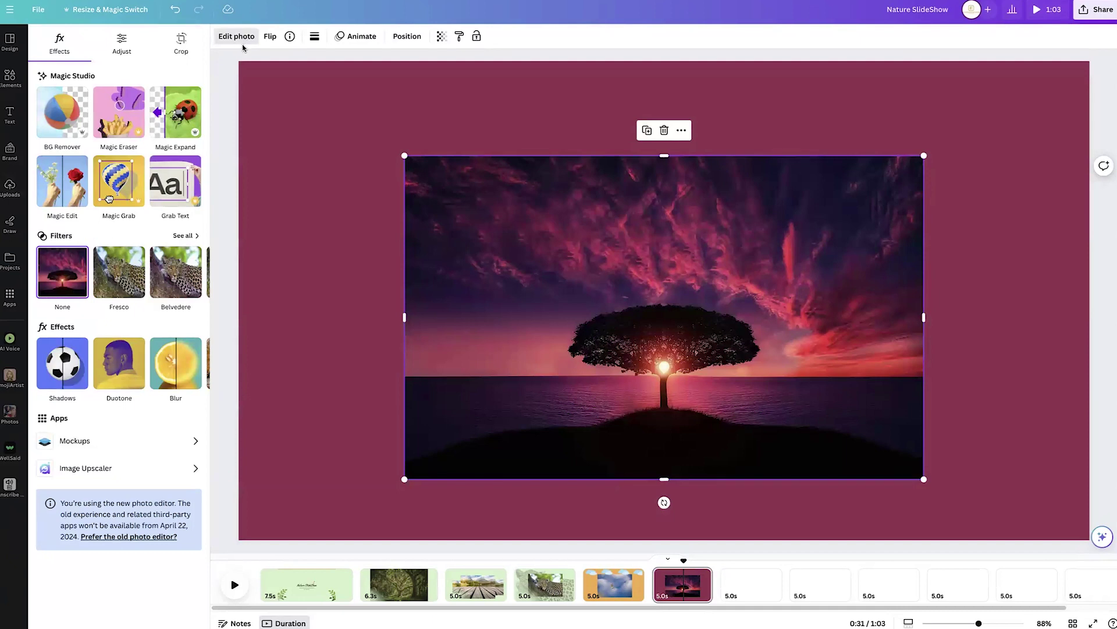
{"action": "left_click", "coordinate": [76, 383]}
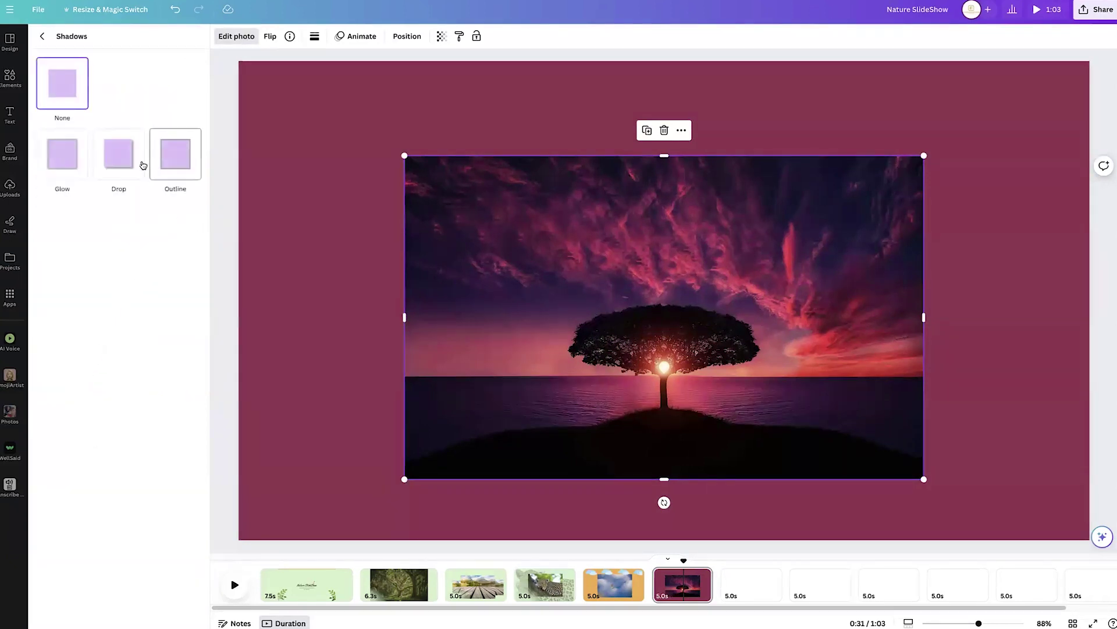
{"action": "left_click", "coordinate": [174, 162]}
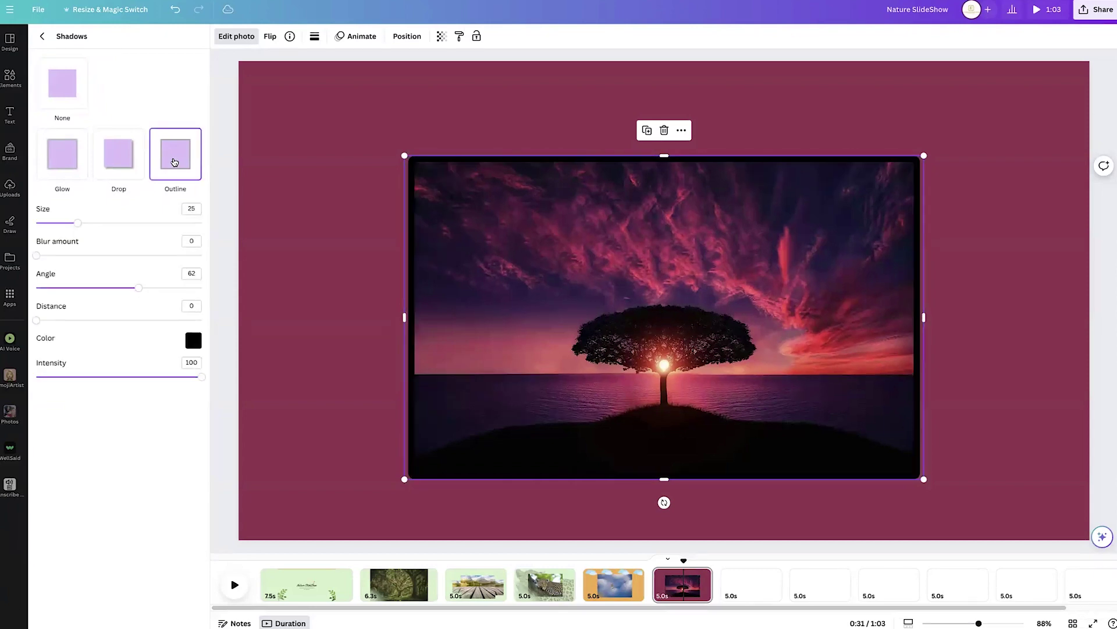
{"action": "left_click", "coordinate": [58, 168]}
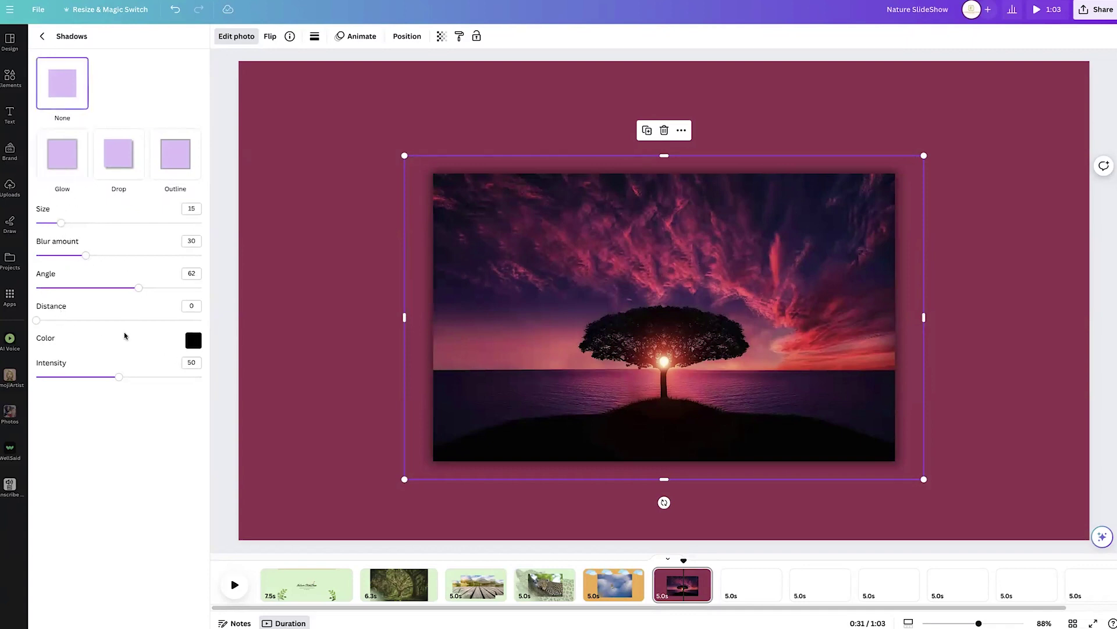
- Set the photo's glow color to white (#FFFFFF), its intensity to 100 and its size to 19
{"action": "left_click", "coordinate": [194, 341]}
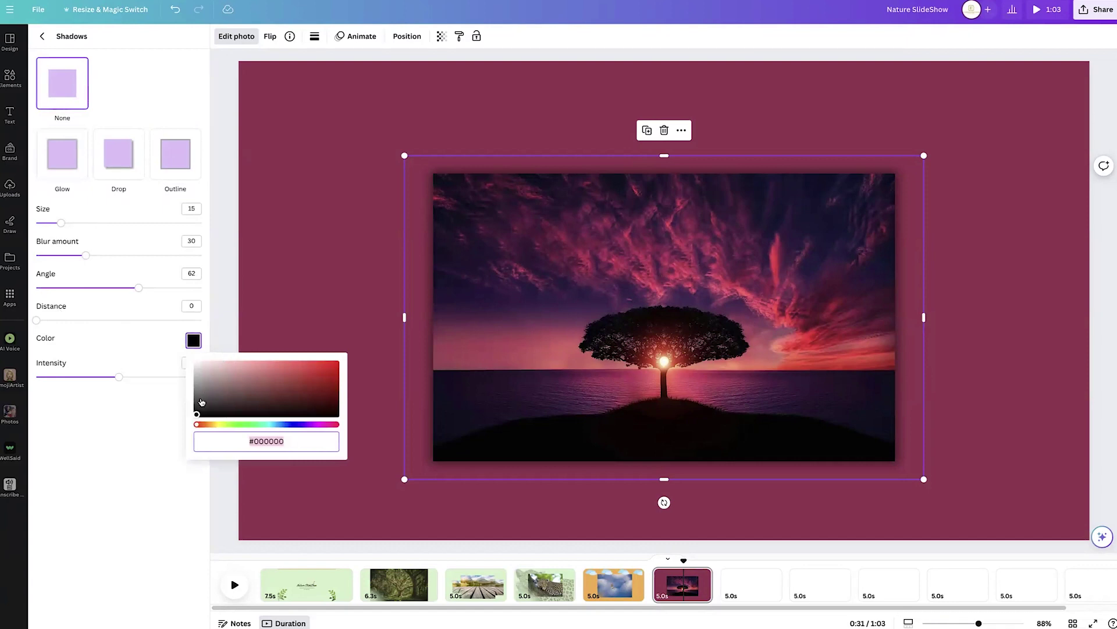
{"action": "left_click_drag", "start_coordinate": [202, 402], "coordinate": [197, 363]}
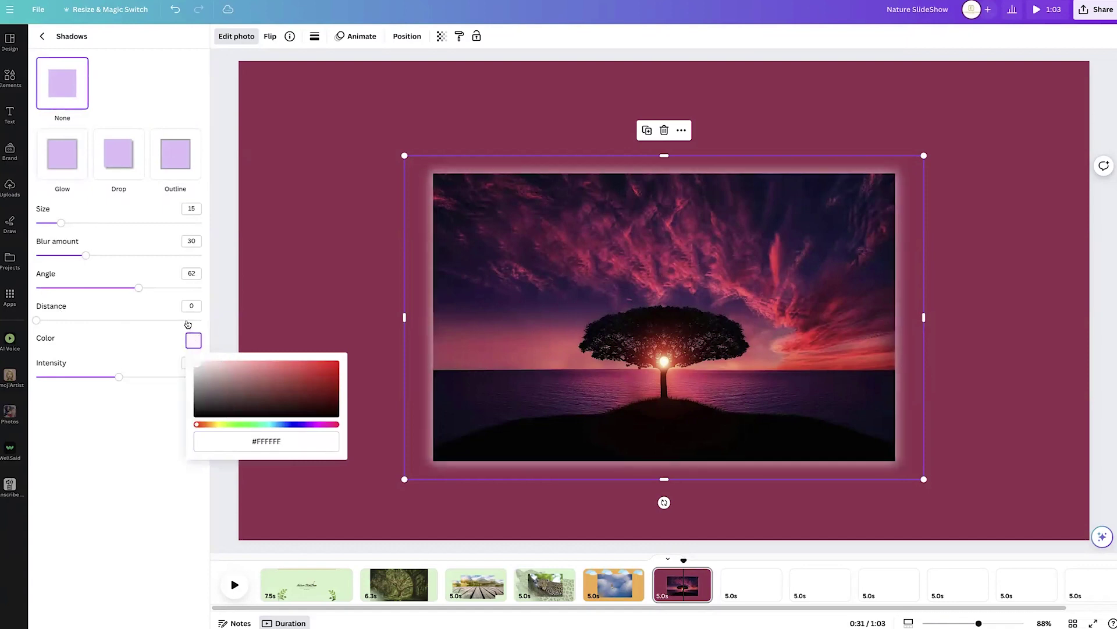
{"action": "left_click", "coordinate": [145, 419]}
{"action": "left_click_drag", "start_coordinate": [118, 377], "coordinate": [220, 377]}
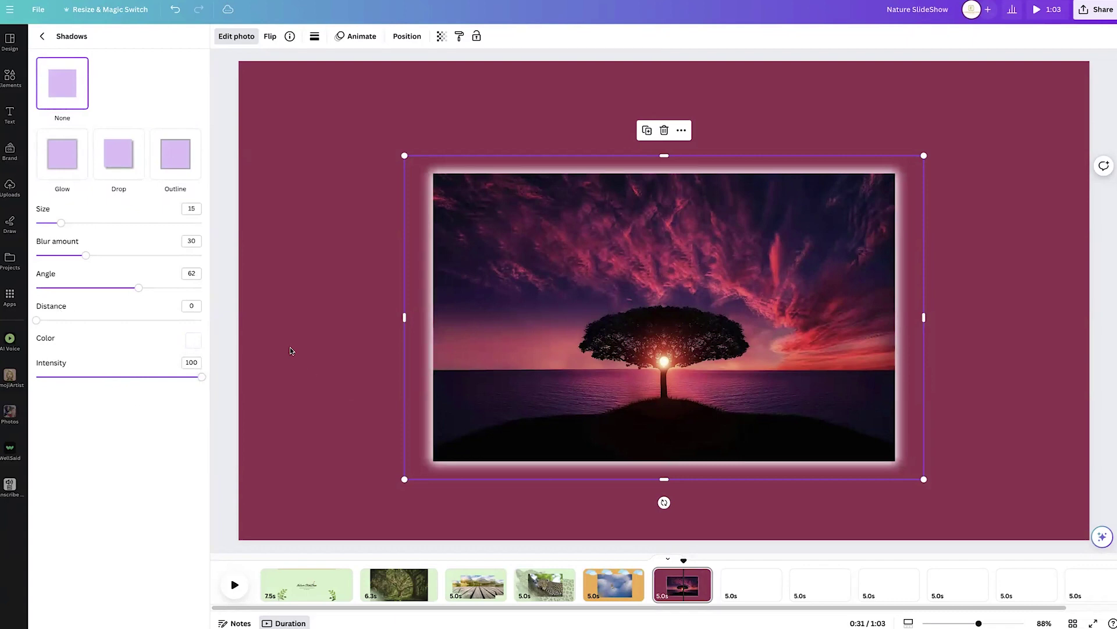
{"action": "mouse_move", "coordinate": [59, 224]}
{"action": "left_mouse_down"}
{"action": "mouse_move", "coordinate": [297, 236]}
{"action": "mouse_move", "coordinate": [58, 232]}
{"action": "mouse_move", "coordinate": [122, 237]}
{"action": "mouse_move", "coordinate": [69, 239]}
{"action": "left_mouse_up"}
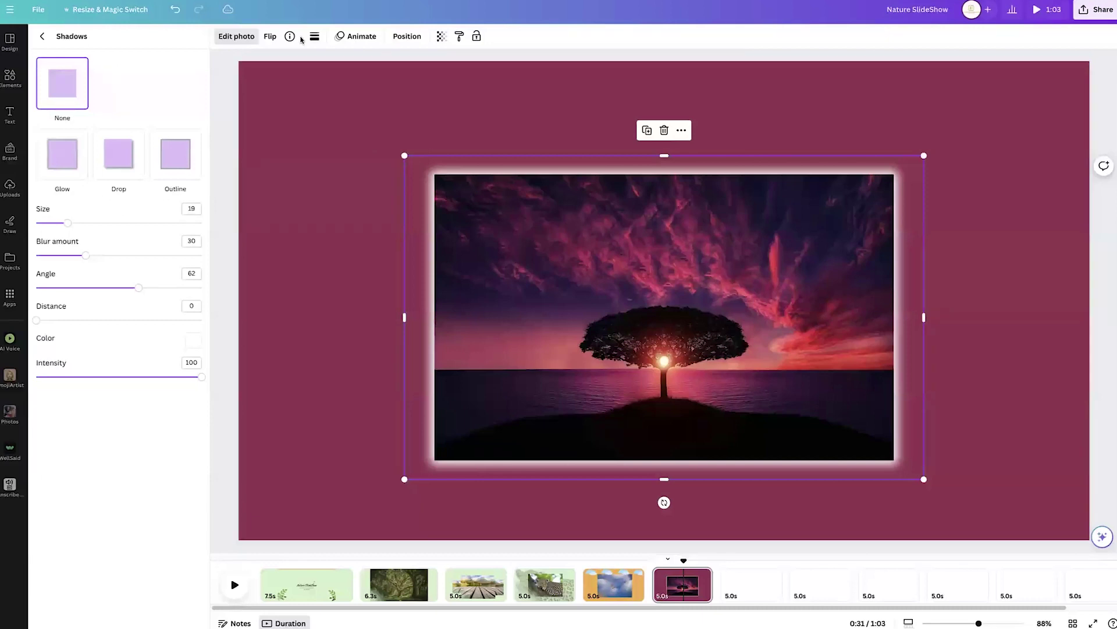
- Apply the Photo Zoom animation to the sunset tree photo and preview the slideshow up to the sixth page
{"action": "left_click", "coordinate": [355, 36]}
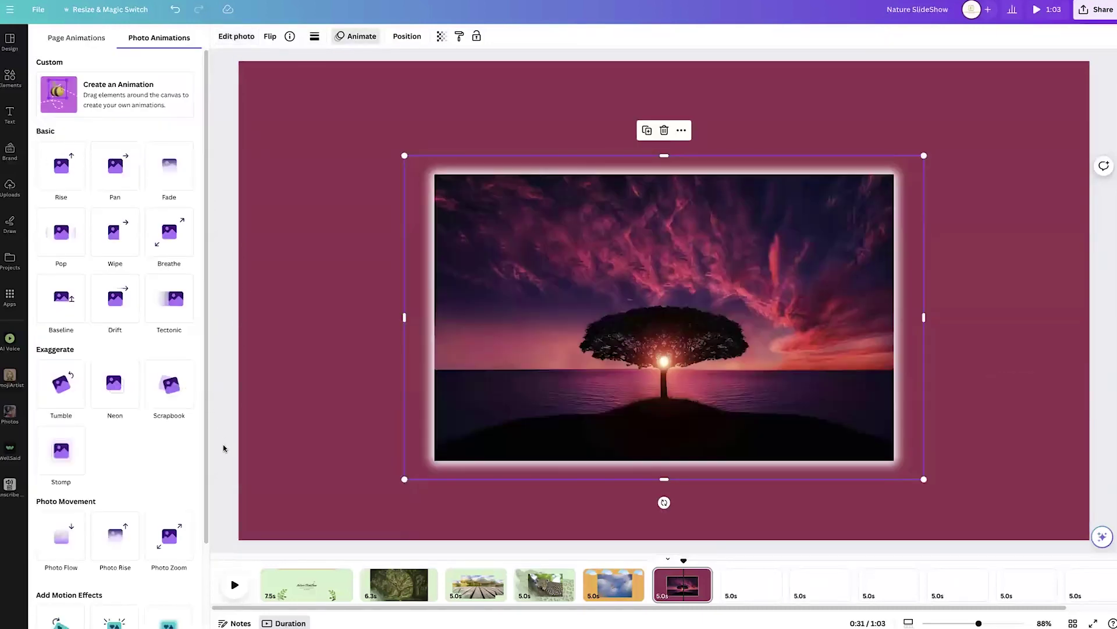
{"action": "left_click", "coordinate": [182, 539]}
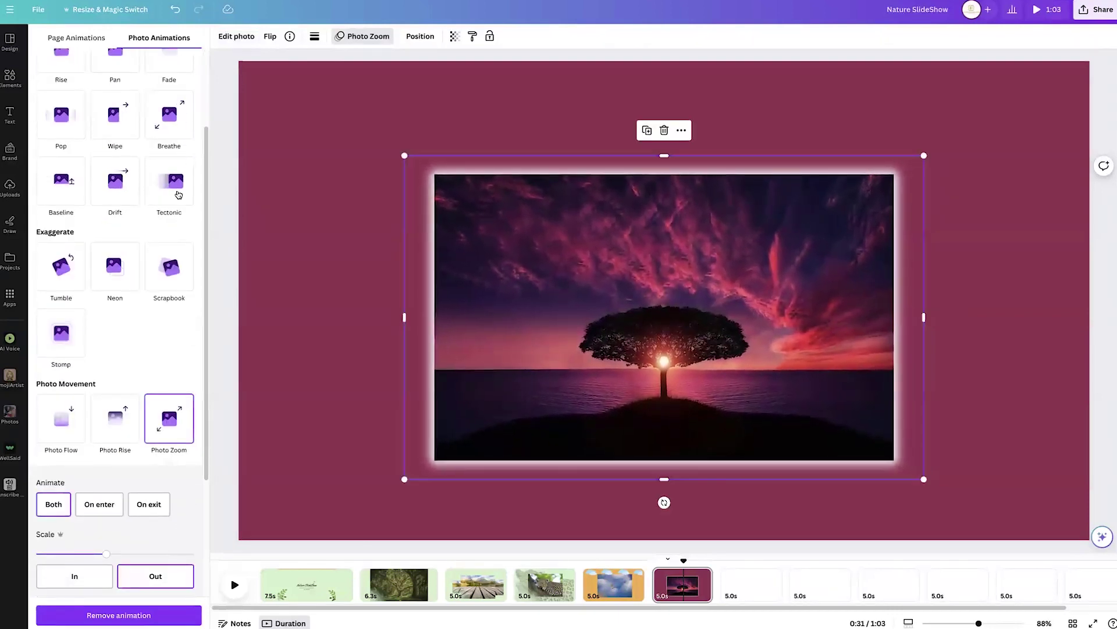
{"action": "left_click_drag", "start_coordinate": [682, 556], "coordinate": [515, 556]}
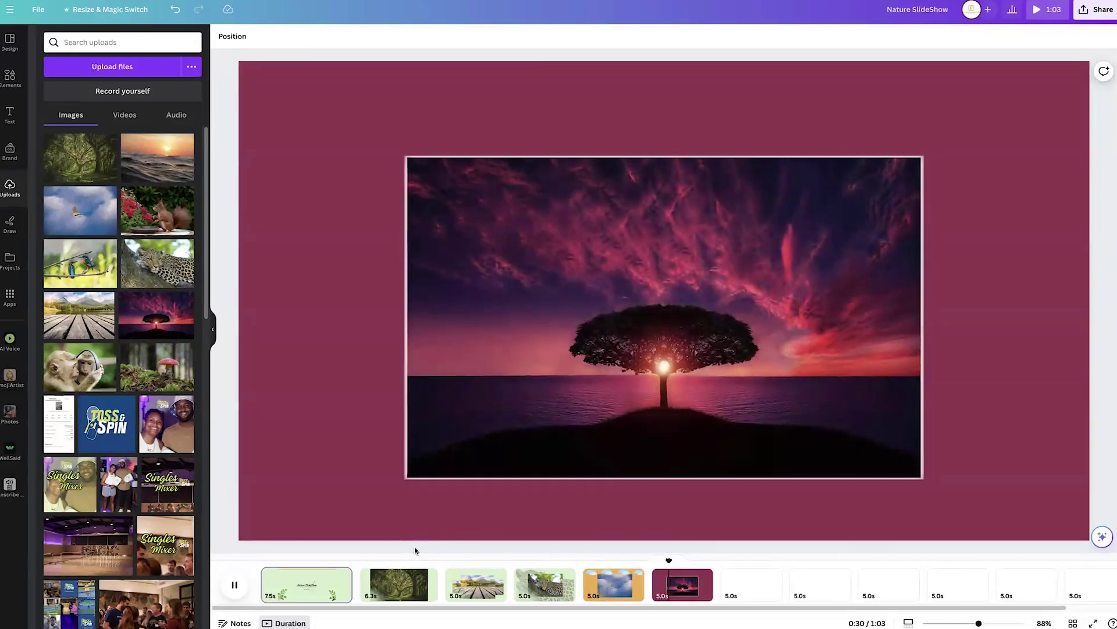
{"action": "key", "text": "space"}
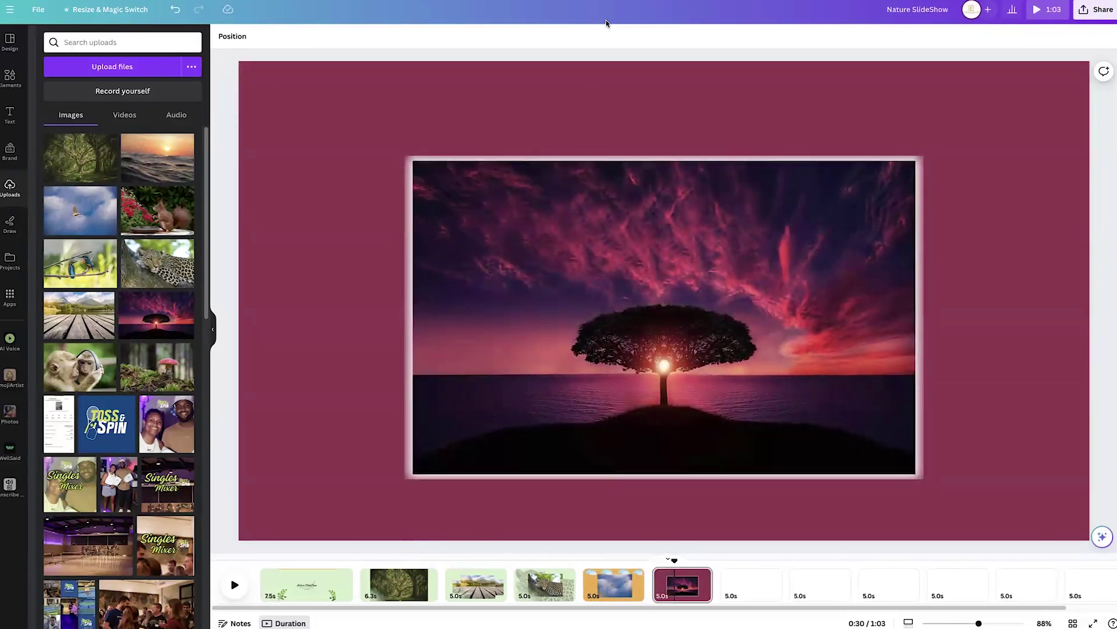
- Add a subheading reading "2.18.24" below the sunset photo, near its lower-right corner
{"action": "left_click", "coordinate": [2, 120]}
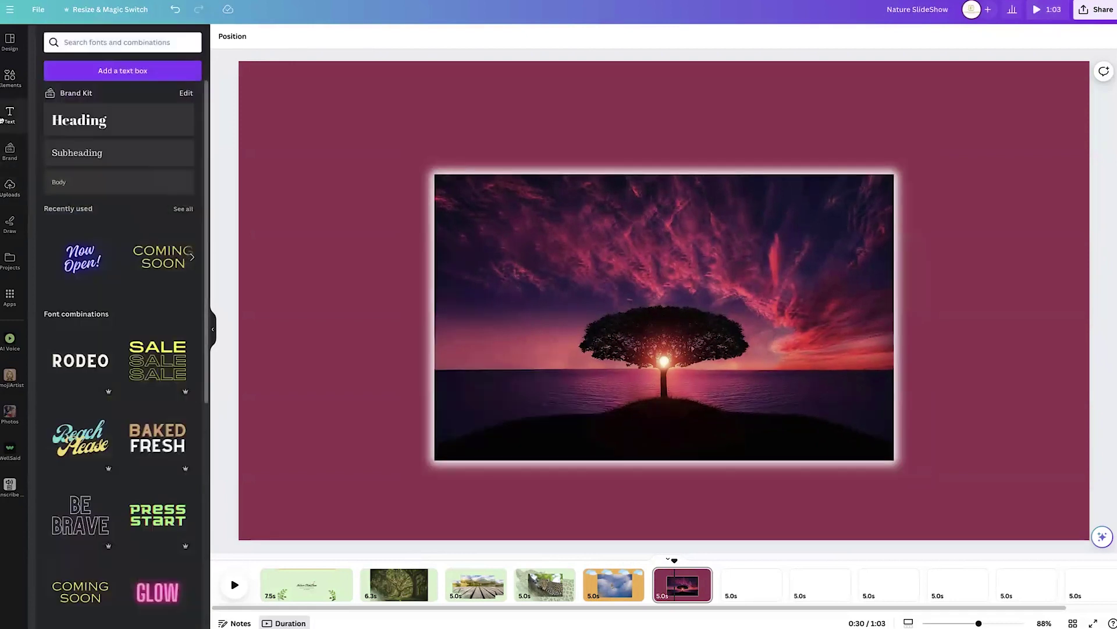
{"action": "left_click", "coordinate": [87, 150]}
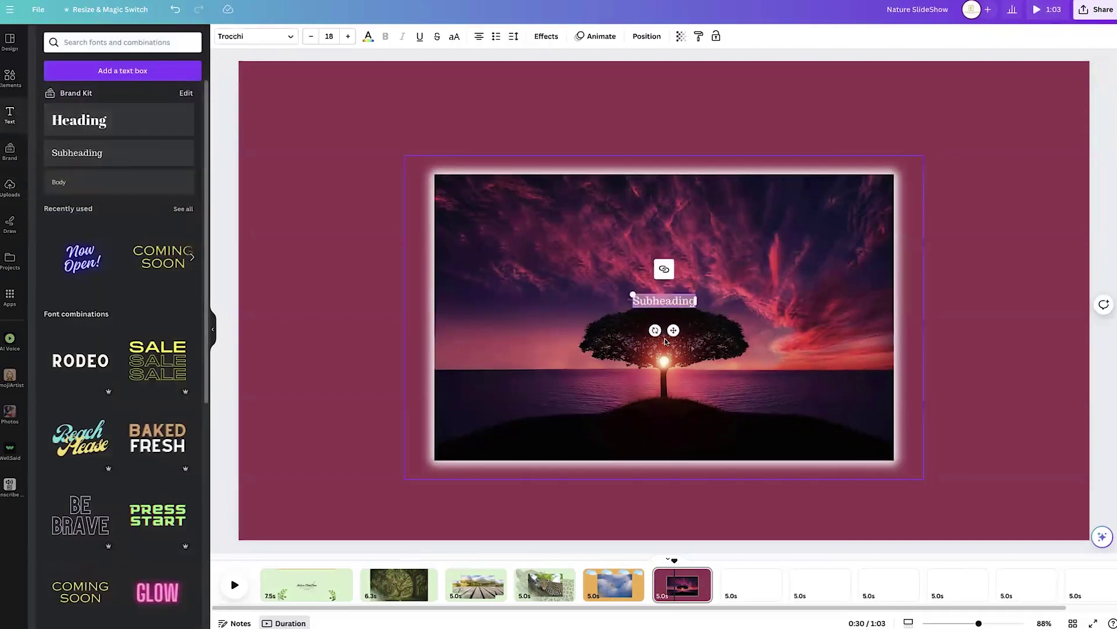
{"action": "left_click_drag", "start_coordinate": [673, 330], "coordinate": [847, 516]}
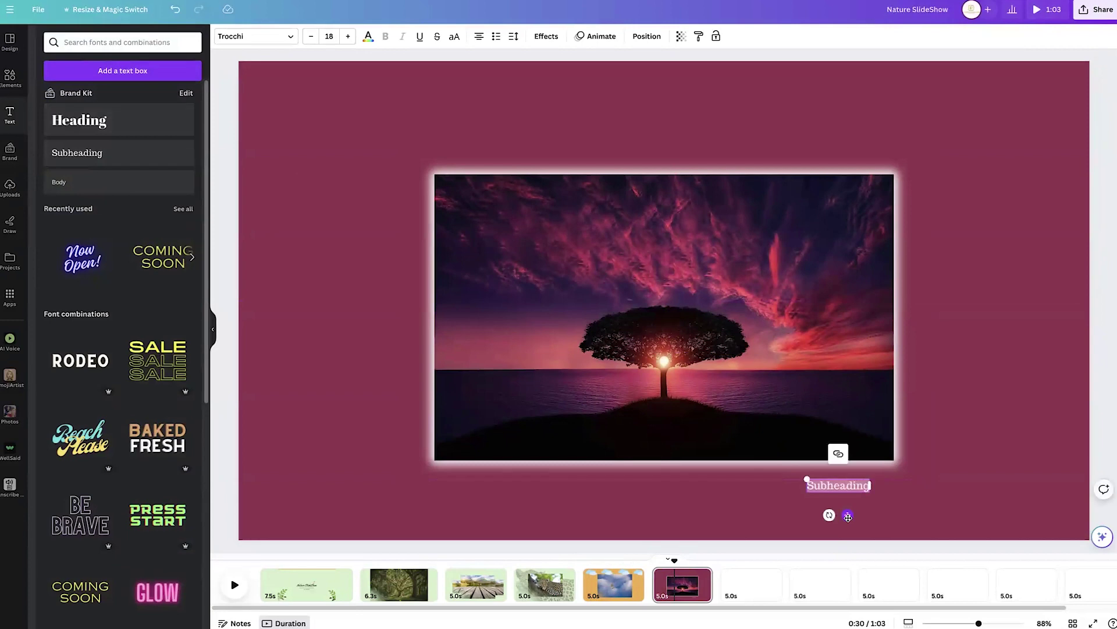
{"action": "type", "text": "2.18.2"}
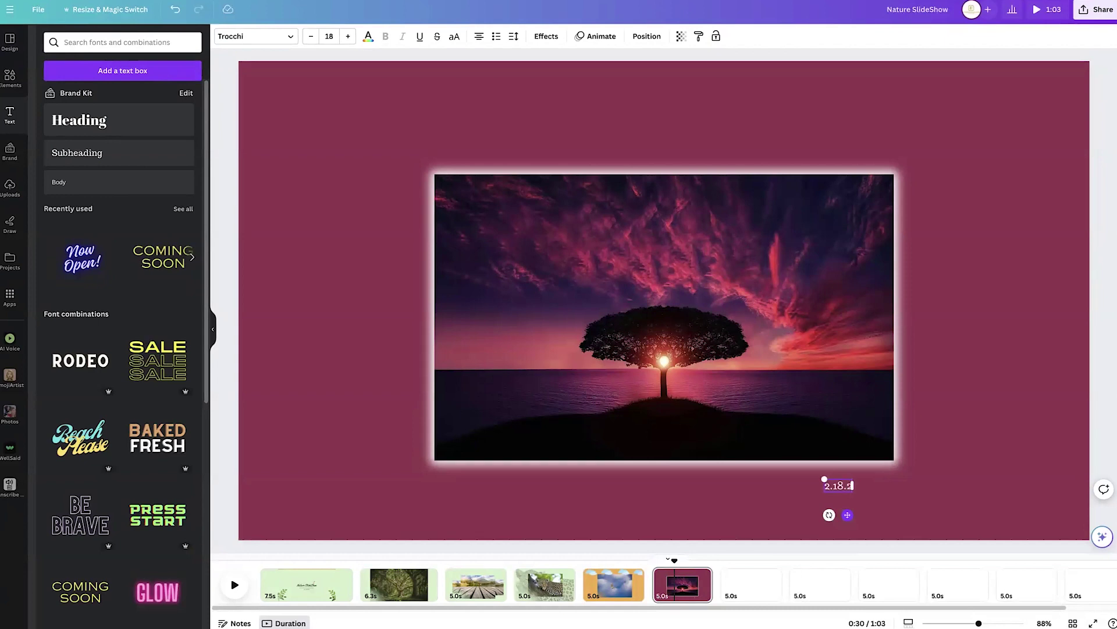
{"action": "type", "text": "4"}
- Change the date text to the Authenia font, enlarge it to size 46.8 and position it near the center beneath the photo
{"action": "left_click_drag", "start_coordinate": [854, 487], "coordinate": [820, 485]}
{"action": "left_click", "coordinate": [235, 36]}
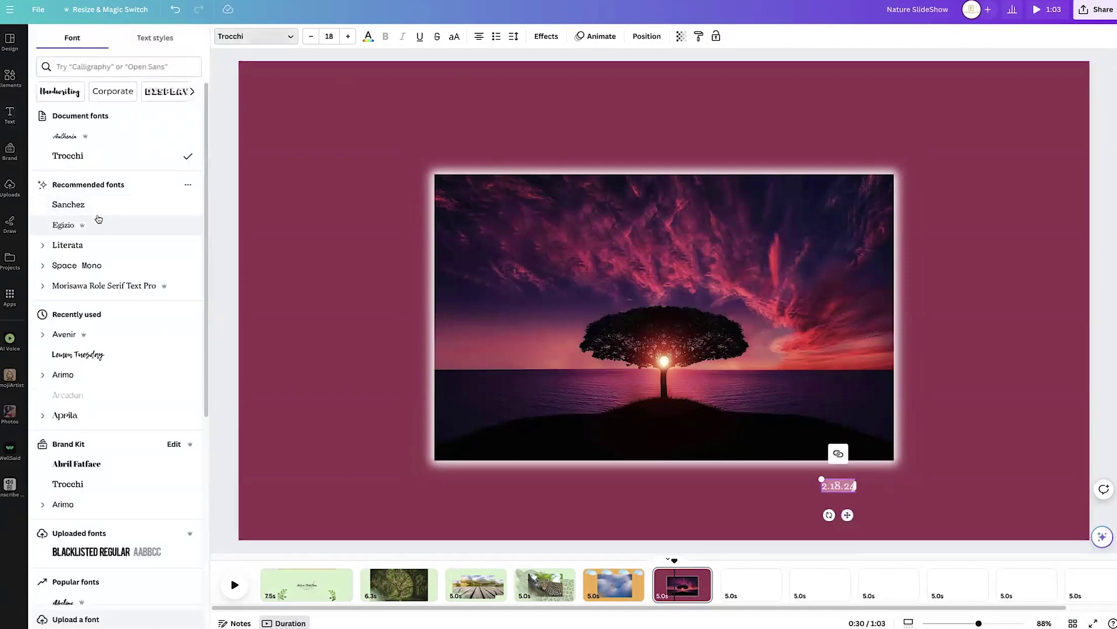
{"action": "left_click", "coordinate": [105, 138]}
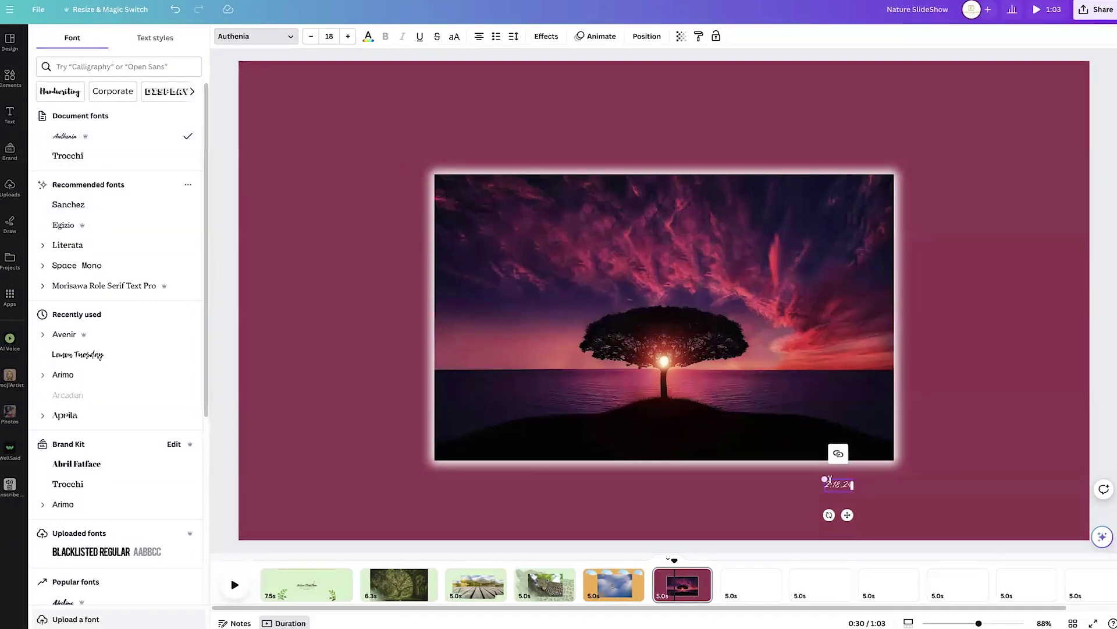
{"action": "left_click_drag", "start_coordinate": [825, 479], "coordinate": [698, 507]}
{"action": "left_click", "coordinate": [851, 501]}
{"action": "left_click", "coordinate": [781, 494]}
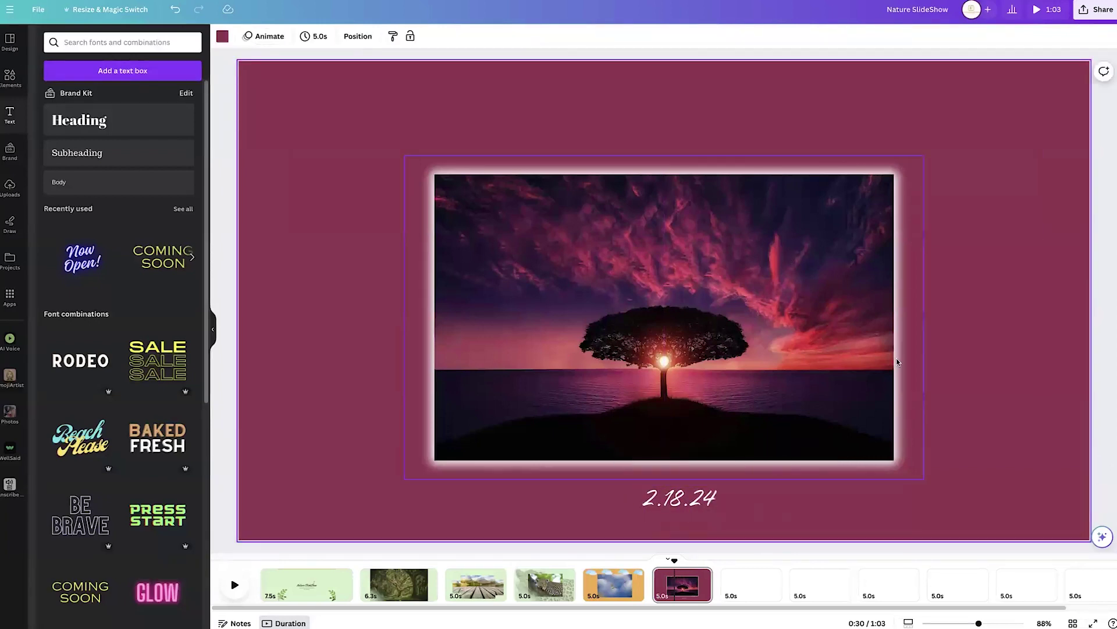
{"action": "mouse_move", "coordinate": [684, 502]}
{"action": "left_mouse_down"}
{"action": "mouse_move", "coordinate": [652, 502]}
{"action": "mouse_move", "coordinate": [676, 498]}
{"action": "left_mouse_up"}
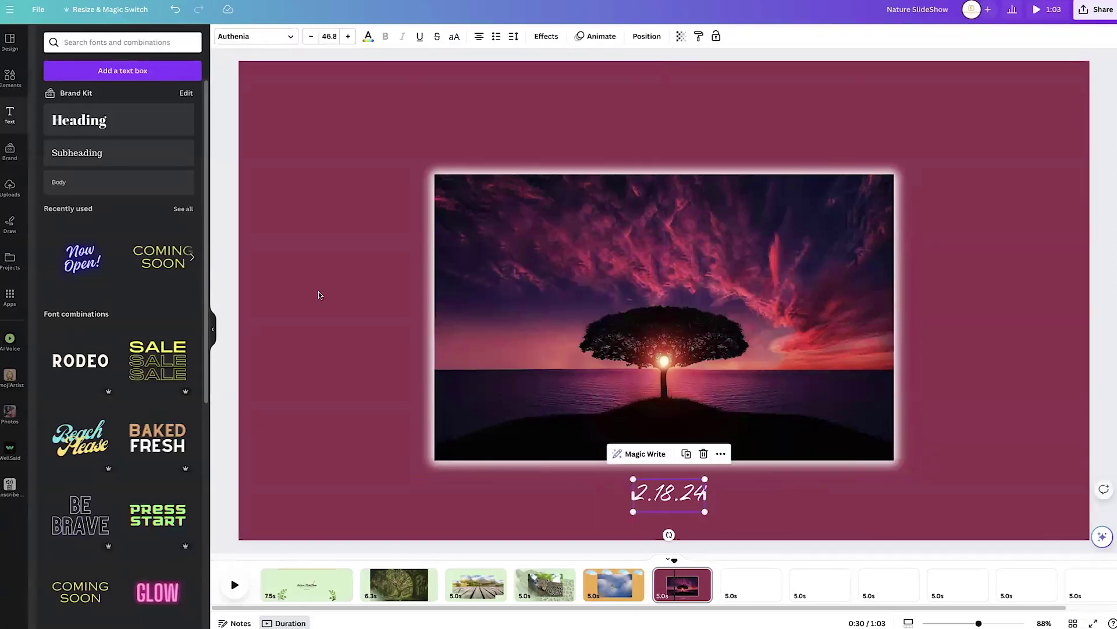
- Search the graphics for "tree", add the wide leafy tree silhouette over the sunset photo and recolor it white
{"action": "left_click", "coordinate": [6, 88]}
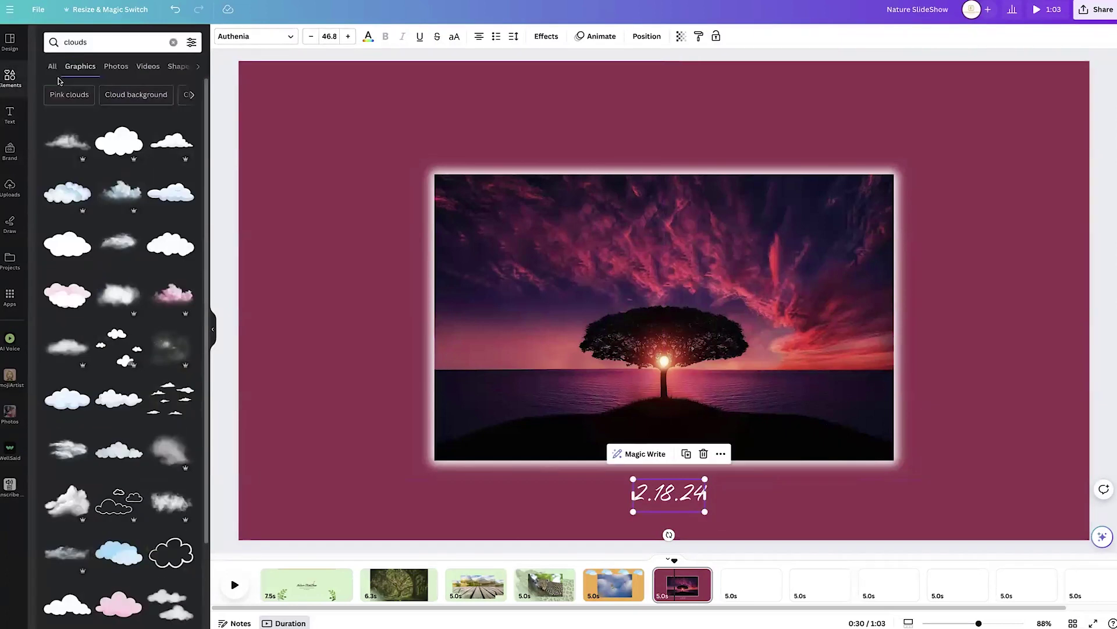
{"action": "double_click", "coordinate": [91, 43]}
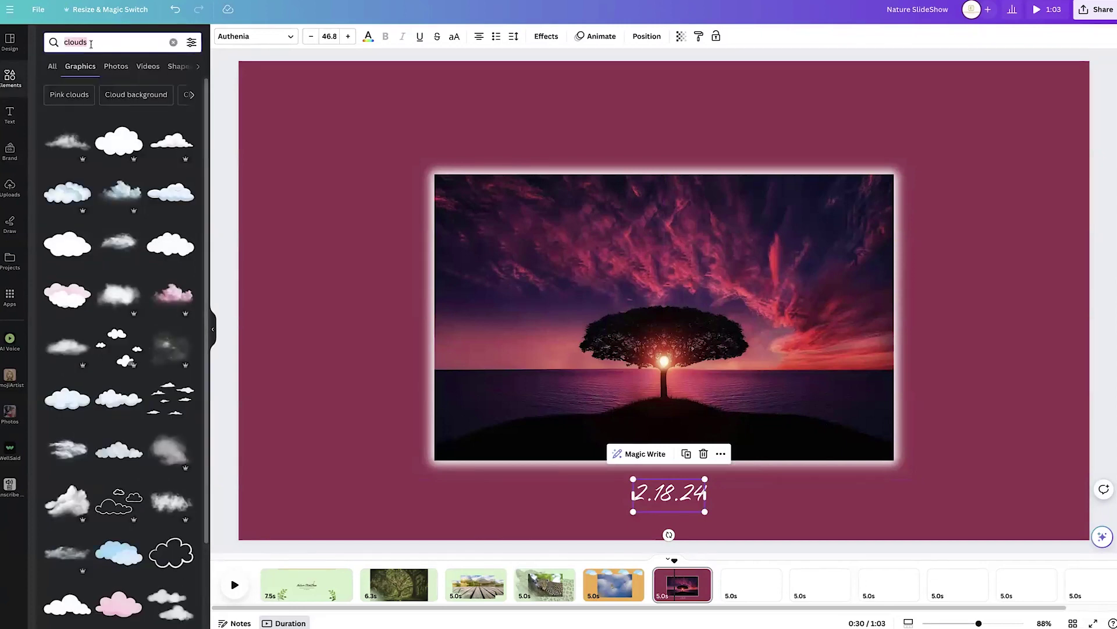
{"action": "type", "text": "tree"}
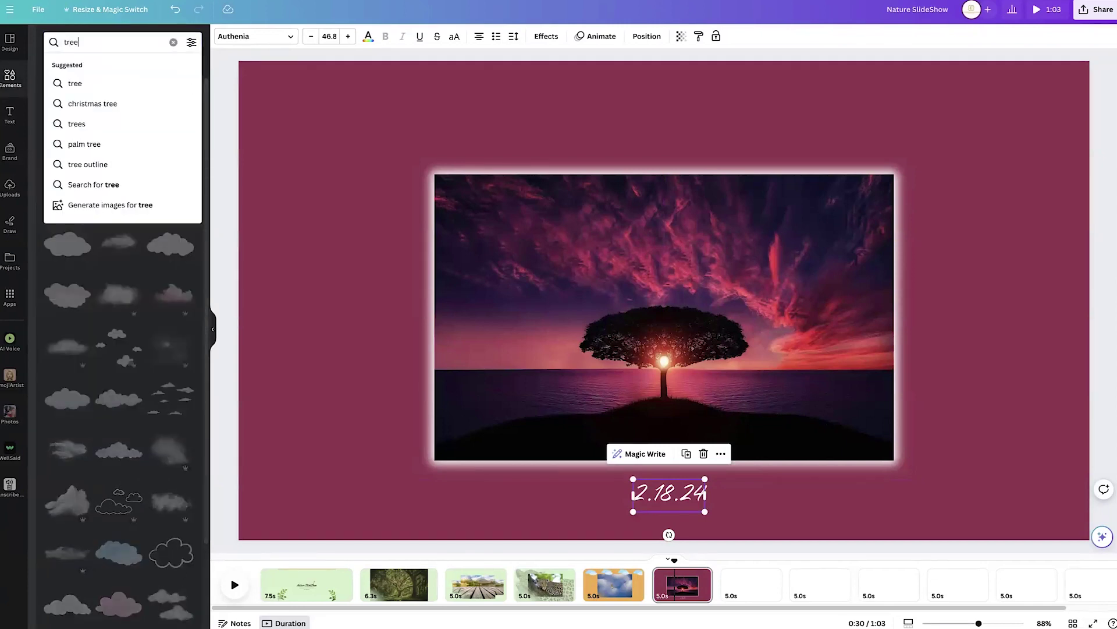
{"action": "key", "text": "Return"}
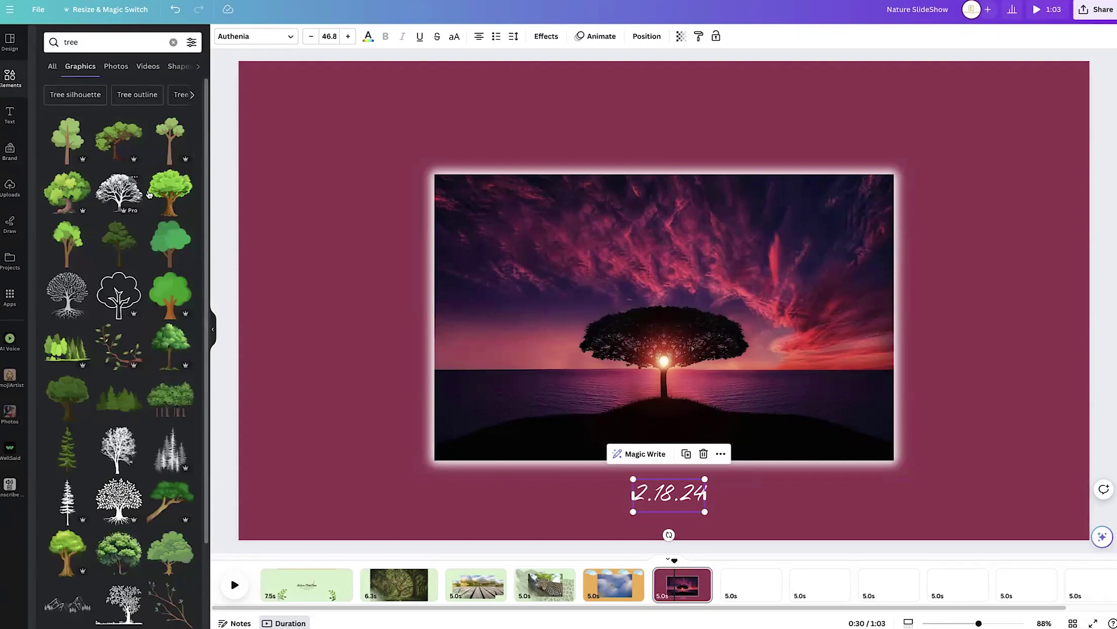
{"action": "left_click", "coordinate": [146, 194]}
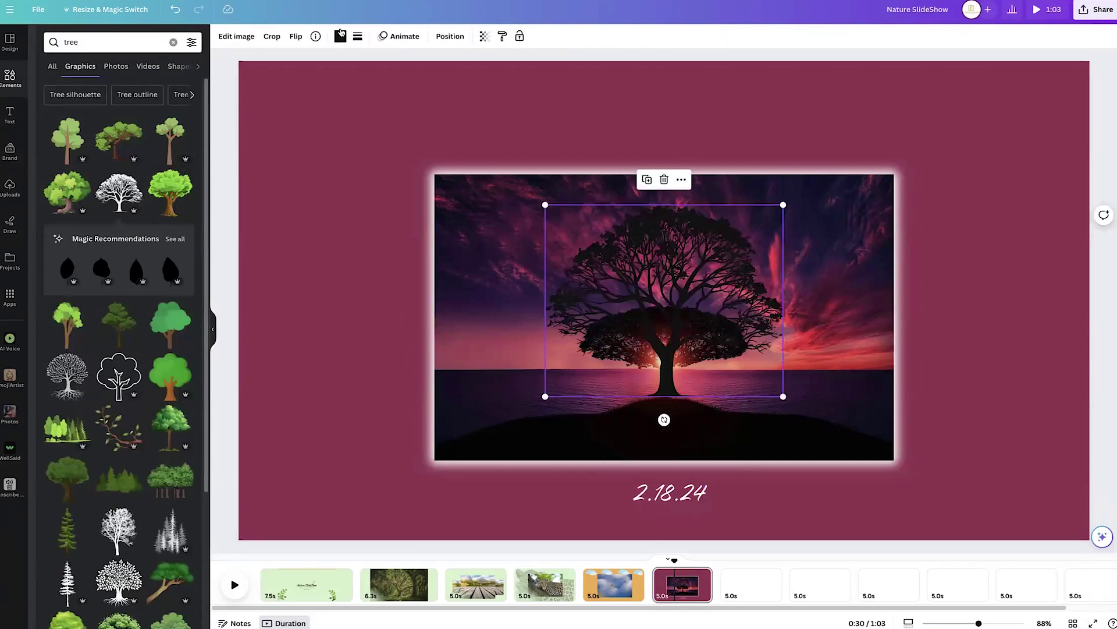
{"action": "left_click", "coordinate": [341, 36]}
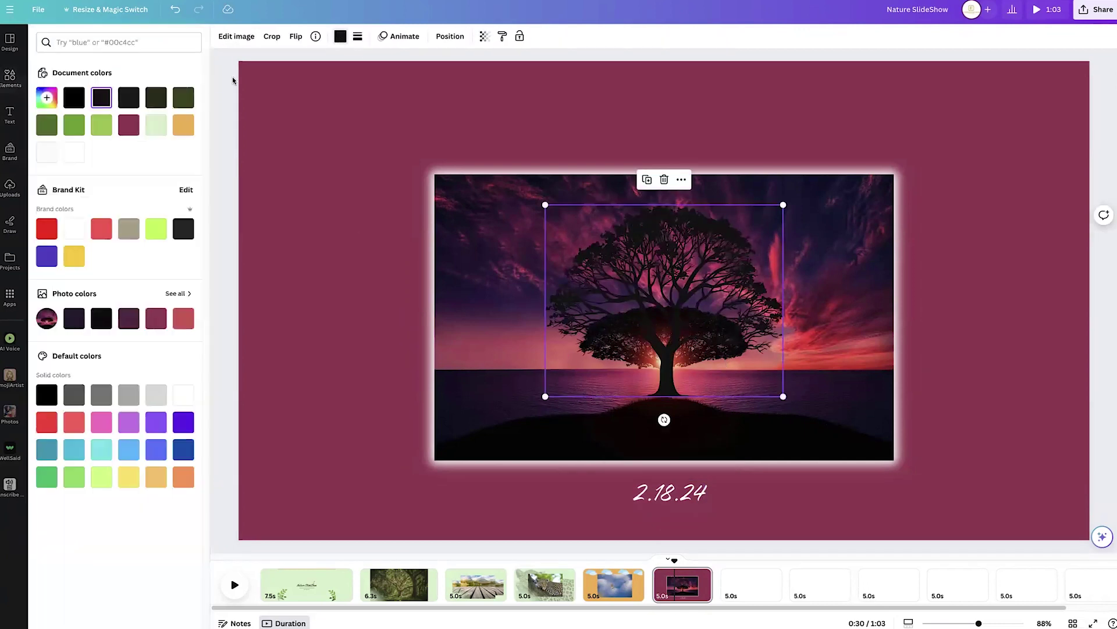
{"action": "left_click", "coordinate": [789, 401]}
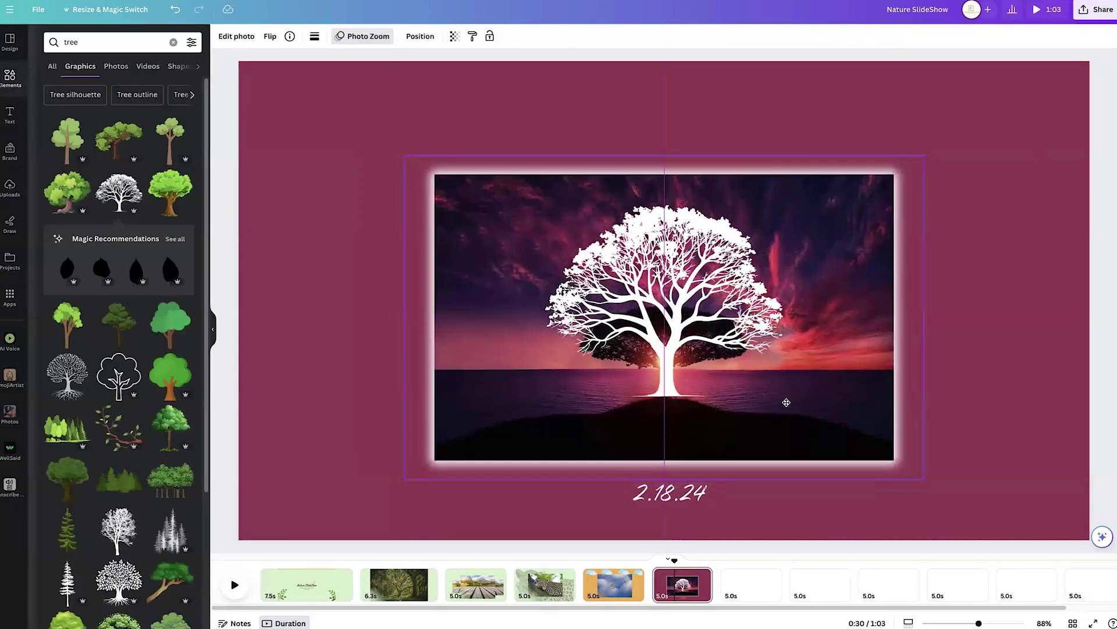
- Flank the date with two small white tree silhouettes and move the sunset photo slightly higher above them
{"action": "left_click", "coordinate": [703, 314]}
{"action": "left_click_drag", "start_coordinate": [760, 375], "coordinate": [618, 480]}
{"action": "left_click", "coordinate": [720, 450]}
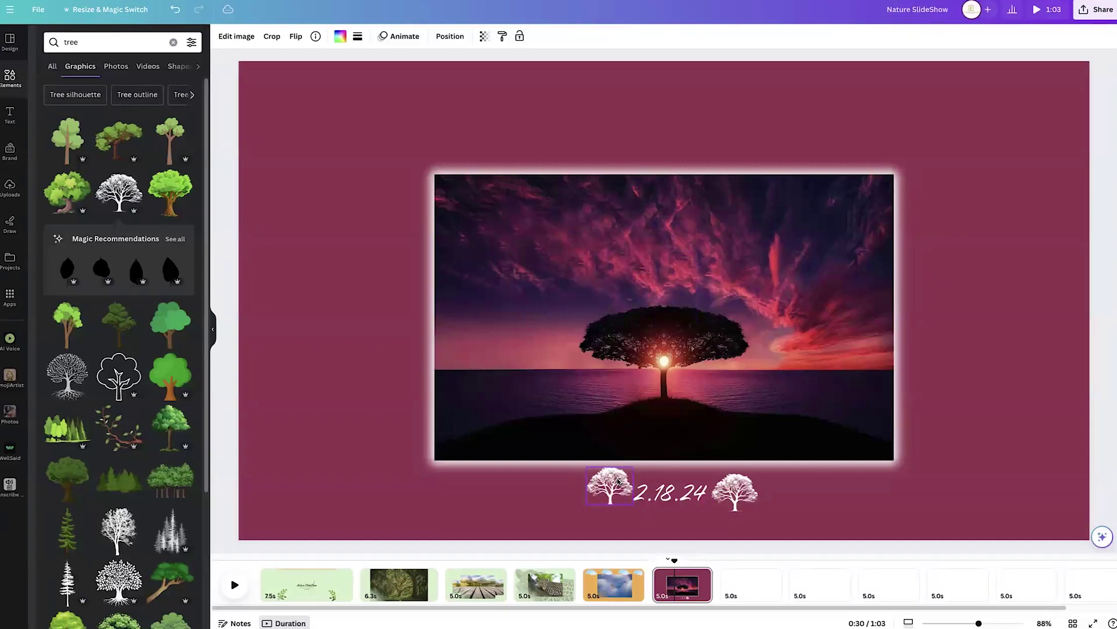
{"action": "left_click", "coordinate": [670, 491]}
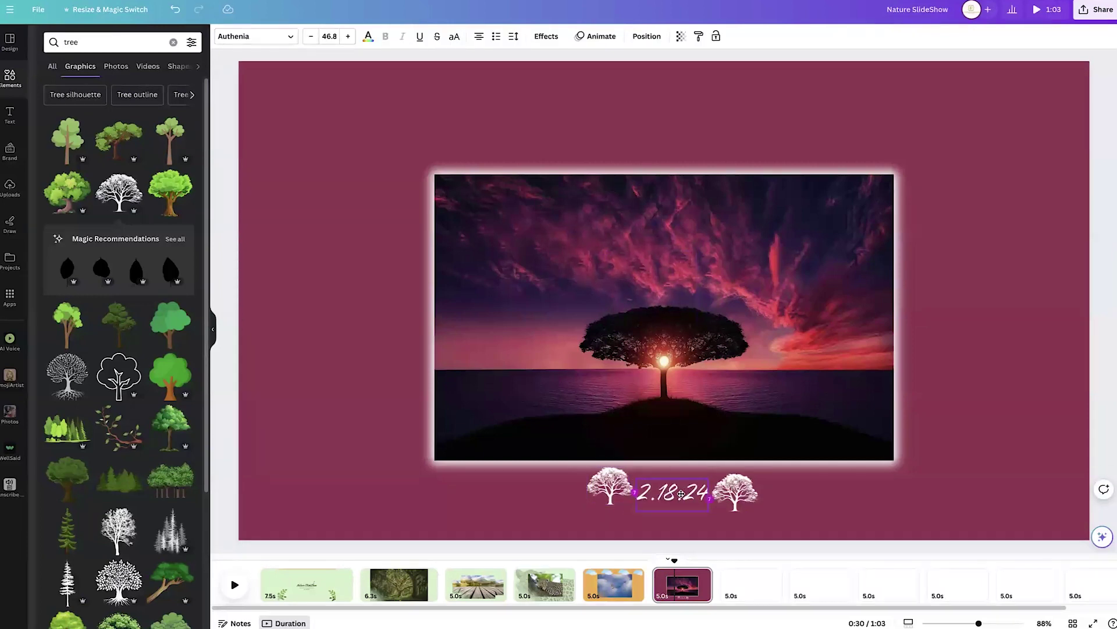
{"action": "left_click", "coordinate": [742, 499]}
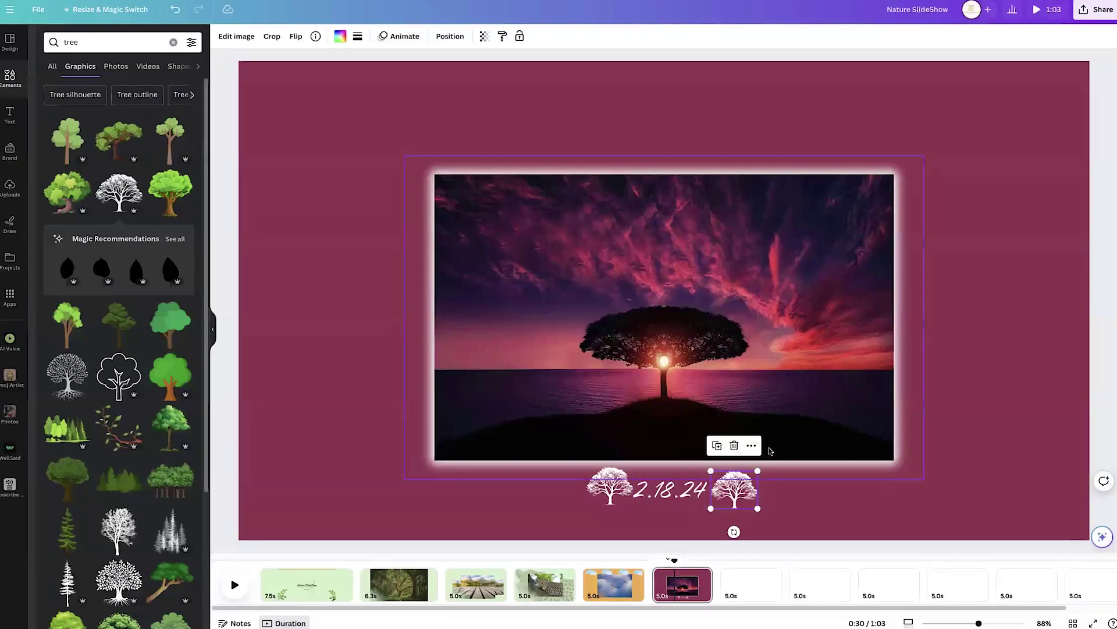
{"action": "left_click_drag", "start_coordinate": [738, 361], "coordinate": [738, 341]}
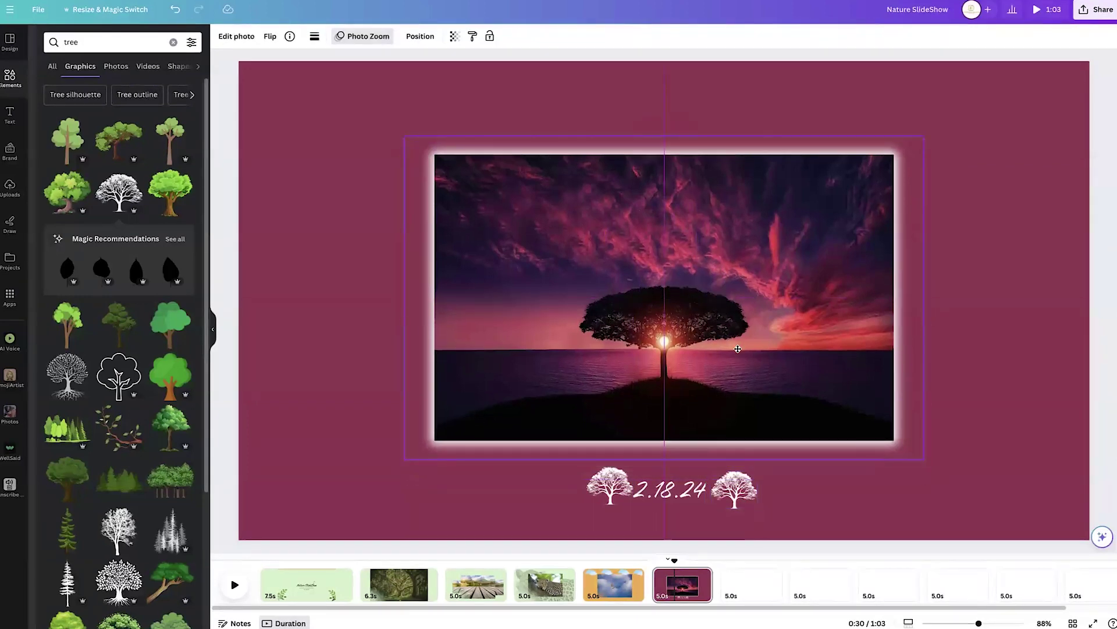
{"action": "left_click", "coordinate": [956, 317]}
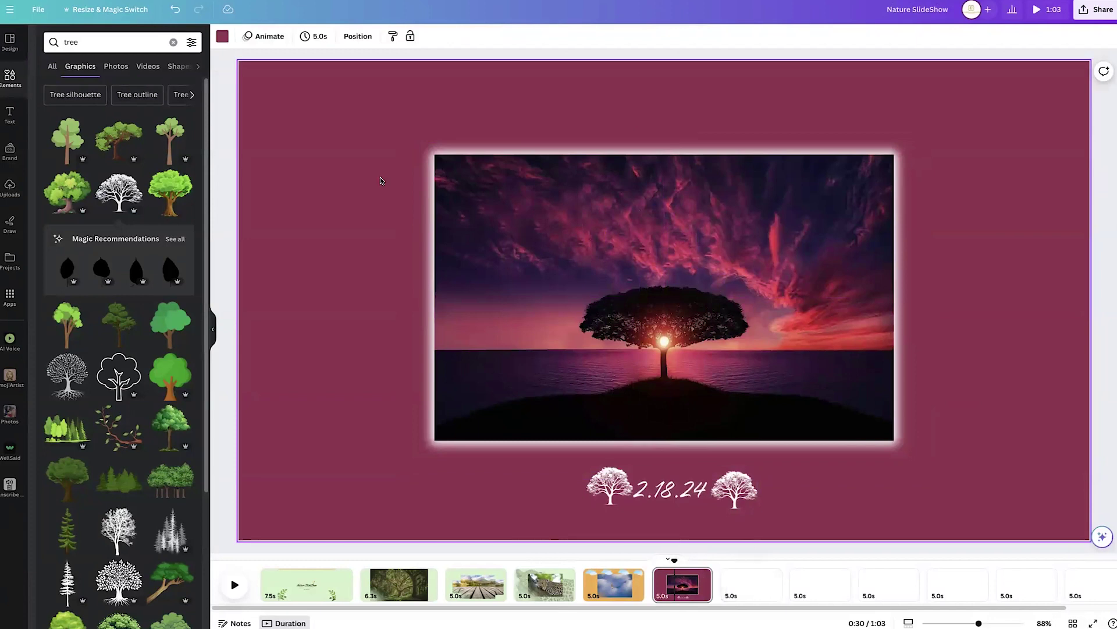
- Duplicate the title page and move the copy to the seventh position, right after the sunset tree page
{"action": "left_click", "coordinate": [302, 580]}
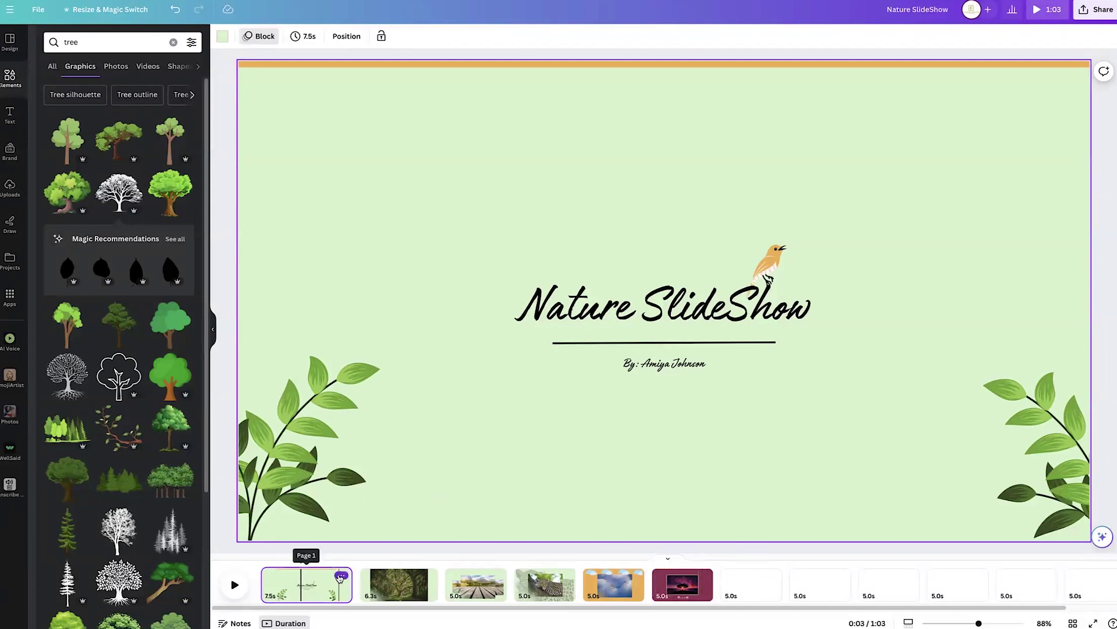
{"action": "left_click", "coordinate": [341, 577]}
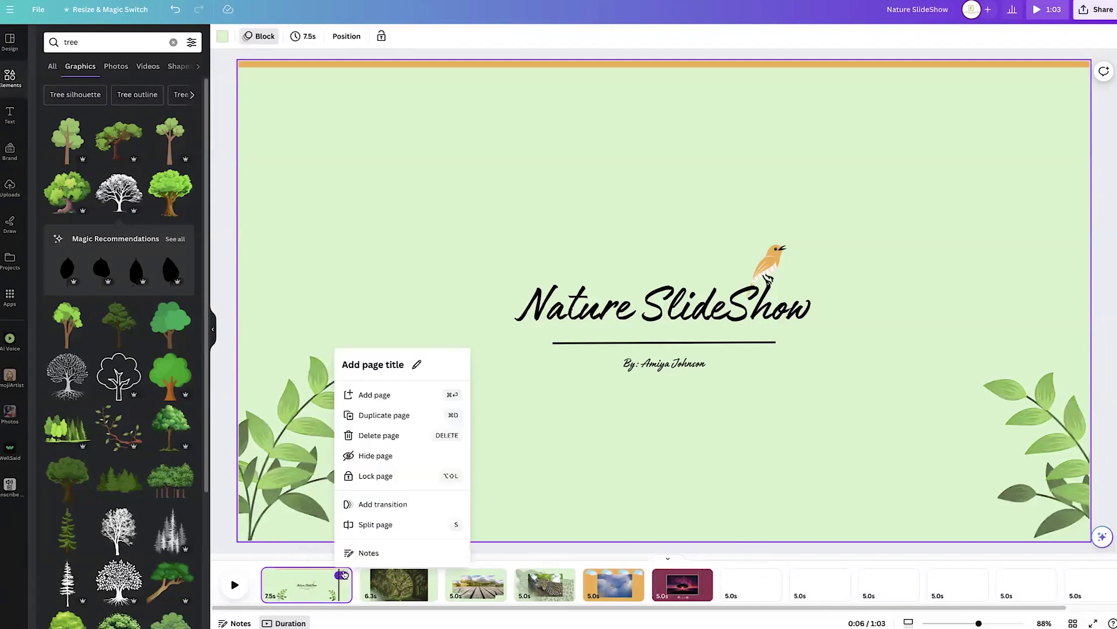
{"action": "left_click", "coordinate": [381, 415]}
{"action": "left_click_drag", "start_coordinate": [404, 584], "coordinate": [777, 591]}
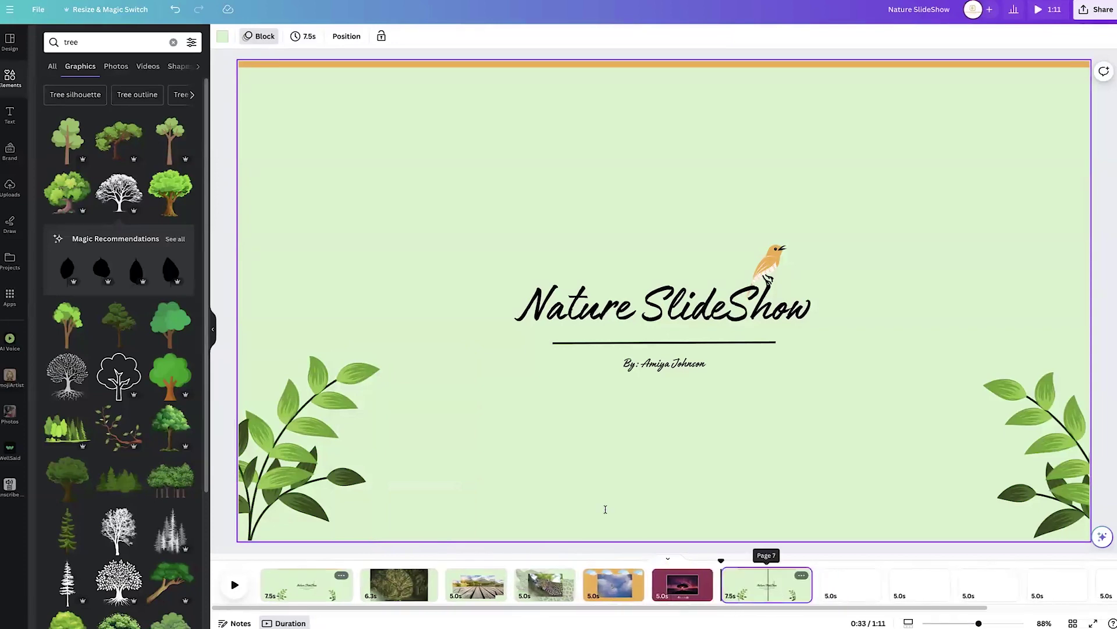
- Change the heading on the duplicated title page to "The End" and perch the bird on the heading's last letter
{"action": "left_click", "coordinate": [624, 286]}
{"action": "left_click", "coordinate": [625, 286]}
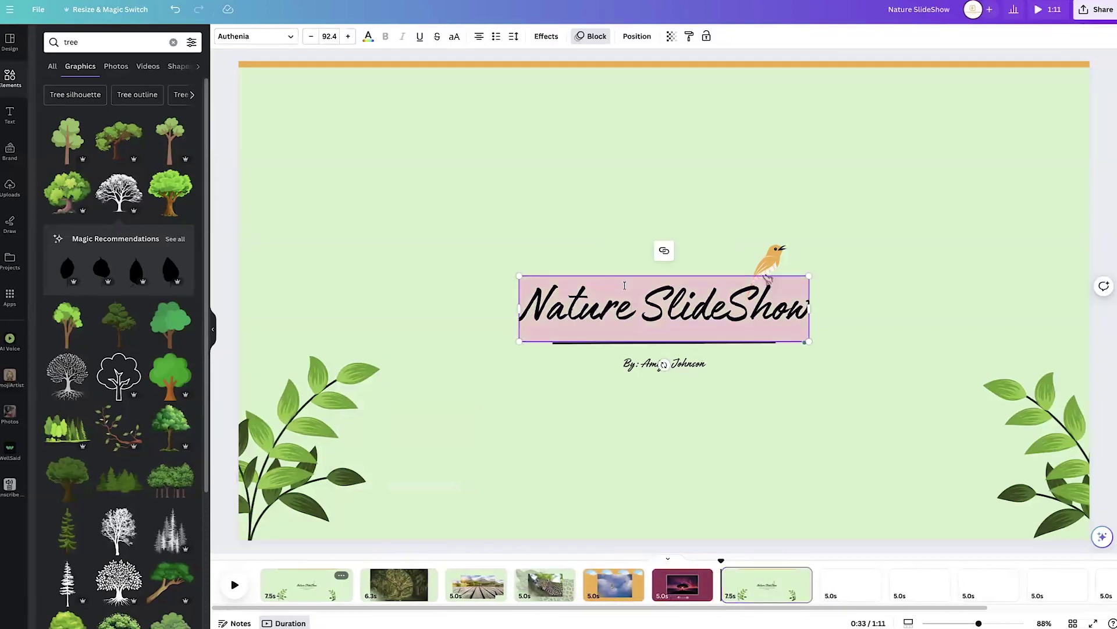
{"action": "type", "text": "The End"}
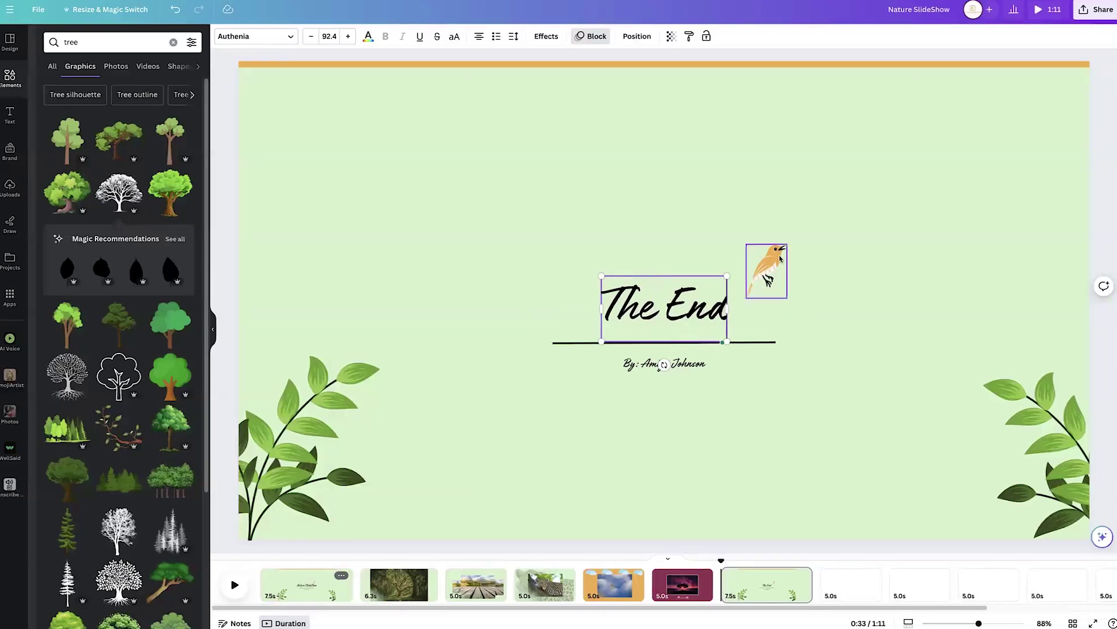
{"action": "left_click_drag", "start_coordinate": [780, 258], "coordinate": [740, 261]}
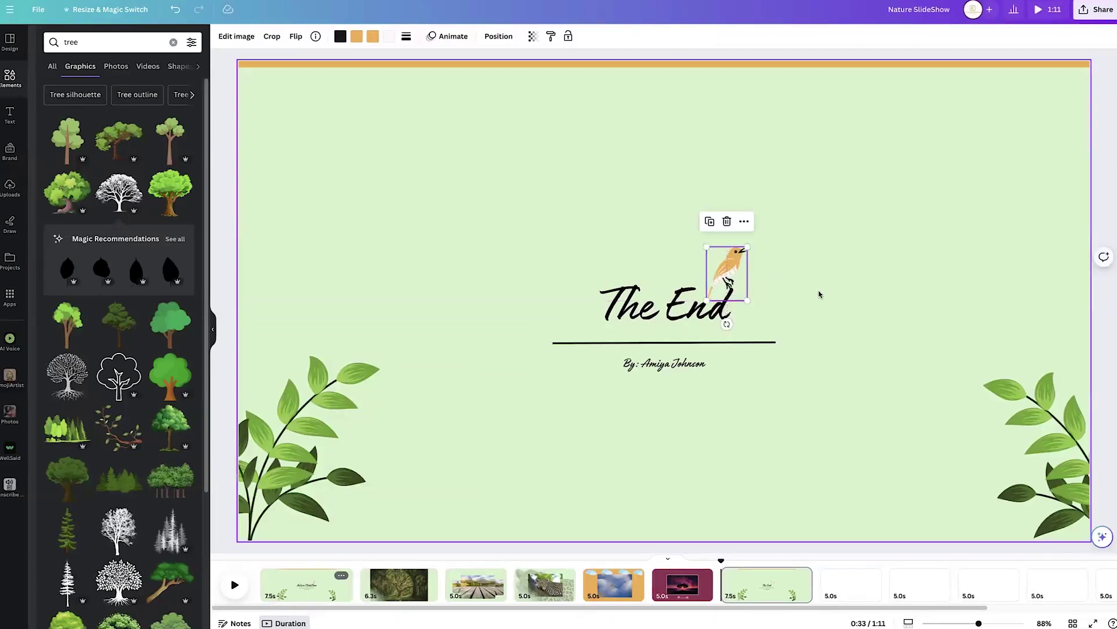
{"action": "left_click", "coordinate": [663, 309]}
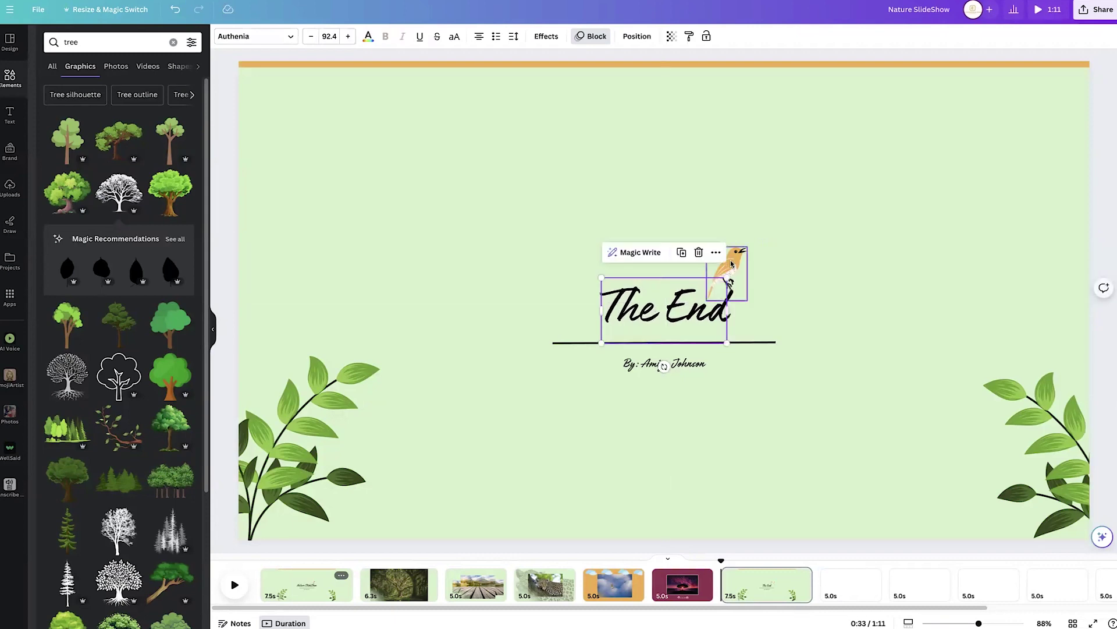
{"action": "left_click_drag", "start_coordinate": [731, 264], "coordinate": [732, 268]}
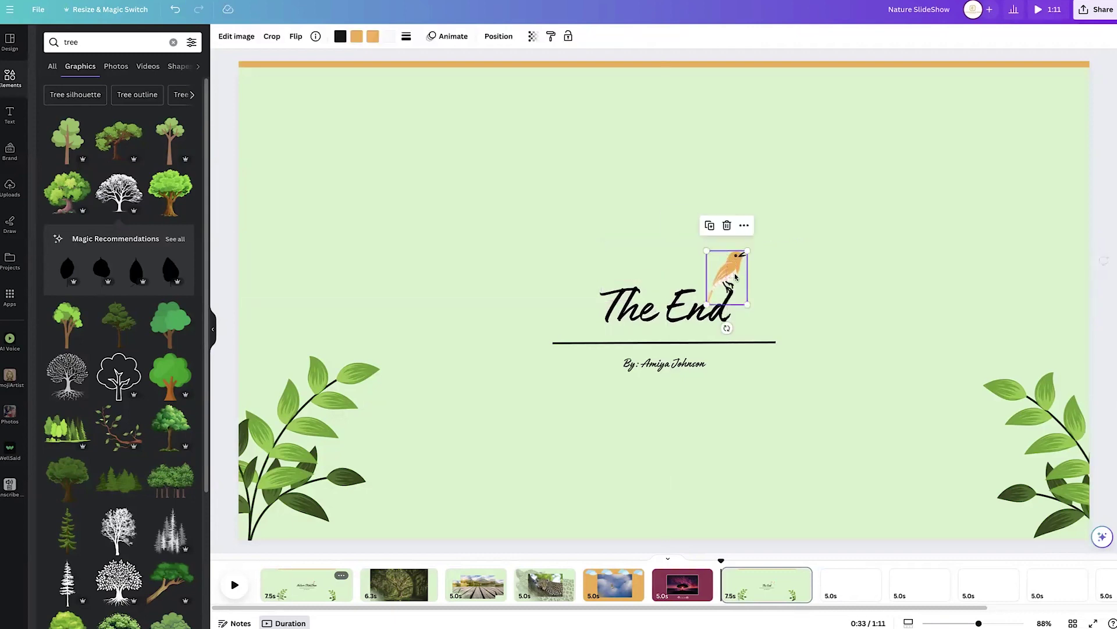
{"action": "left_click", "coordinate": [713, 560]}
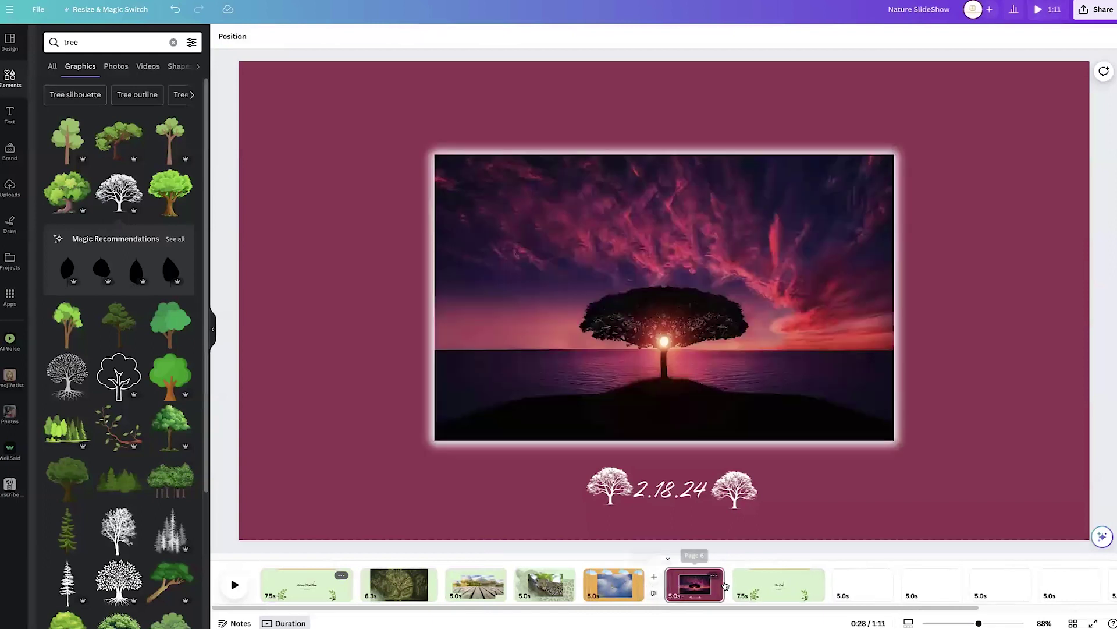
{"action": "left_click", "coordinate": [747, 582]}
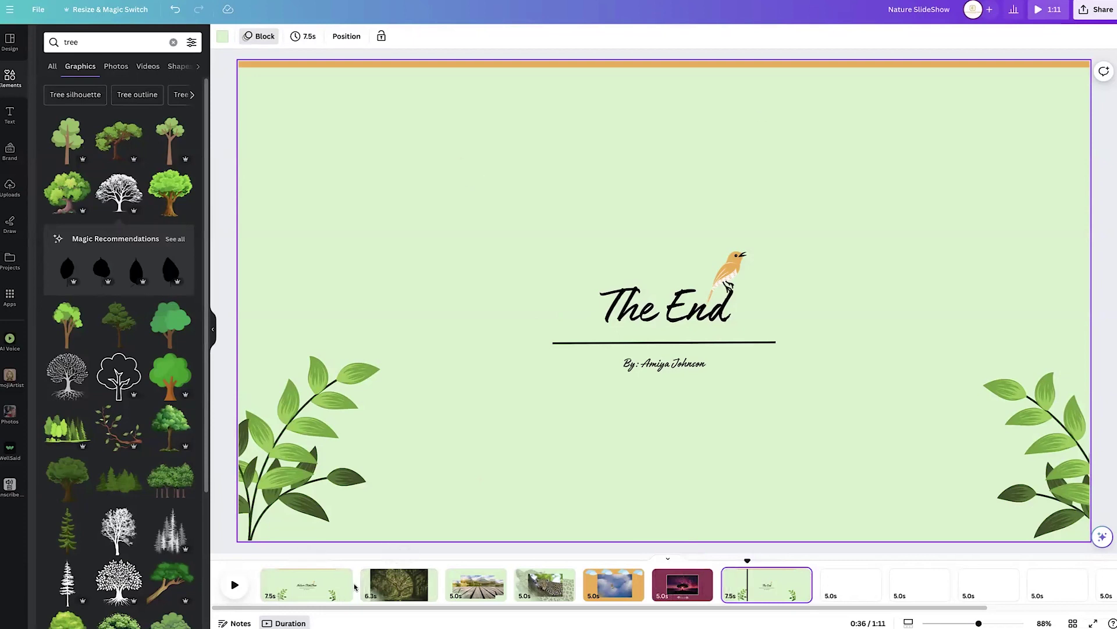
{"action": "mouse_move", "coordinate": [367, 585]}
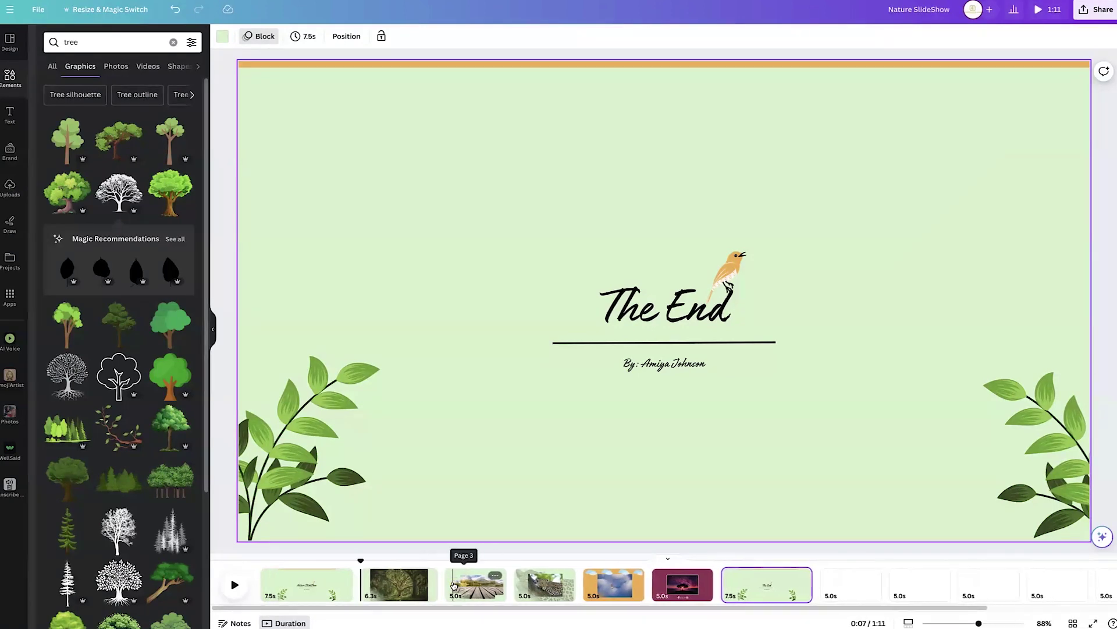
{"action": "left_click", "coordinate": [446, 577]}
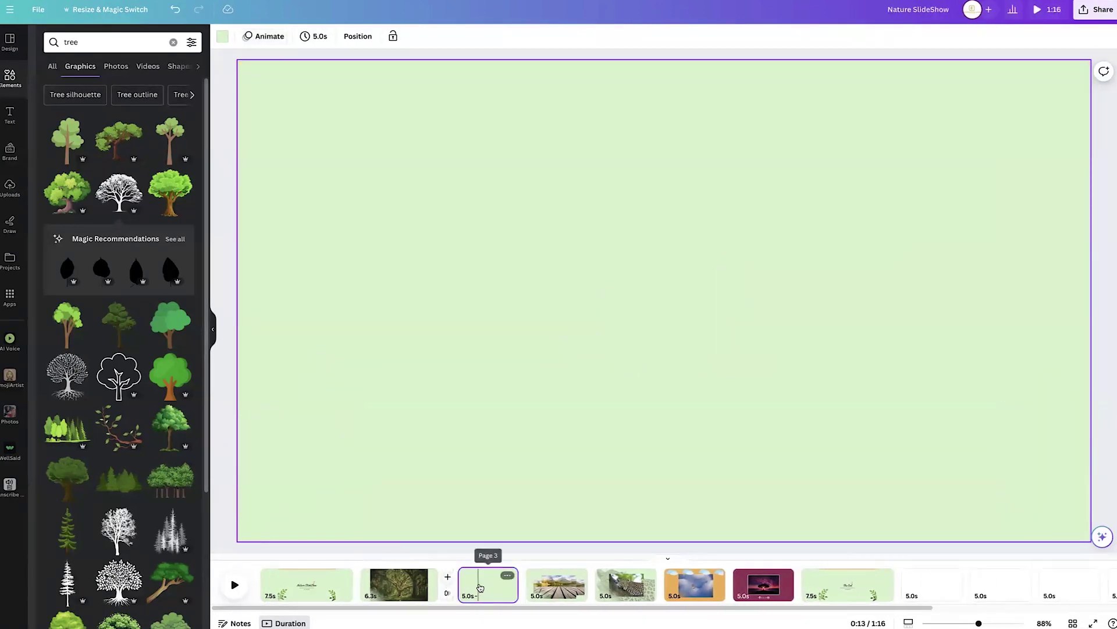
{"action": "key", "text": "Delete"}
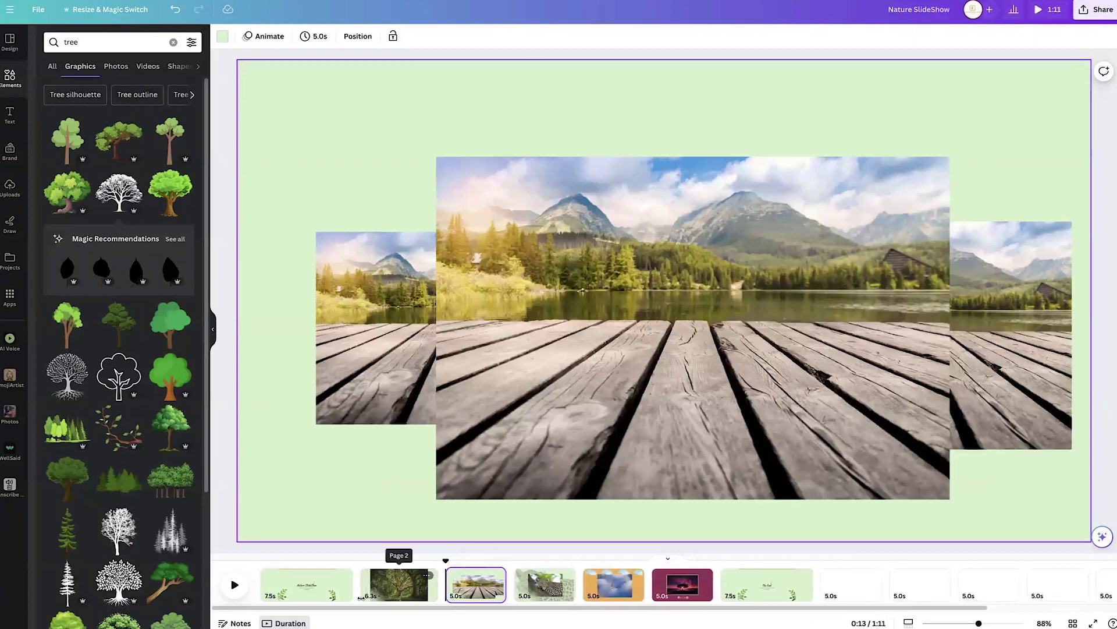
- Add a Match & Move transition between the title page and the forest tree page
{"action": "mouse_move", "coordinate": [362, 590]}
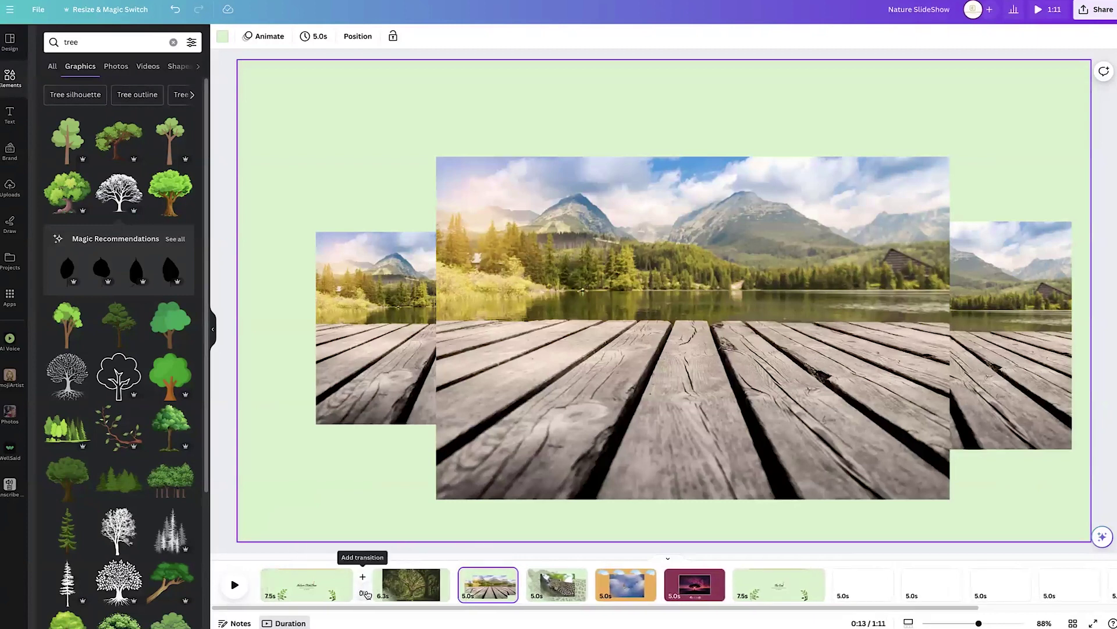
{"action": "left_click", "coordinate": [361, 594]}
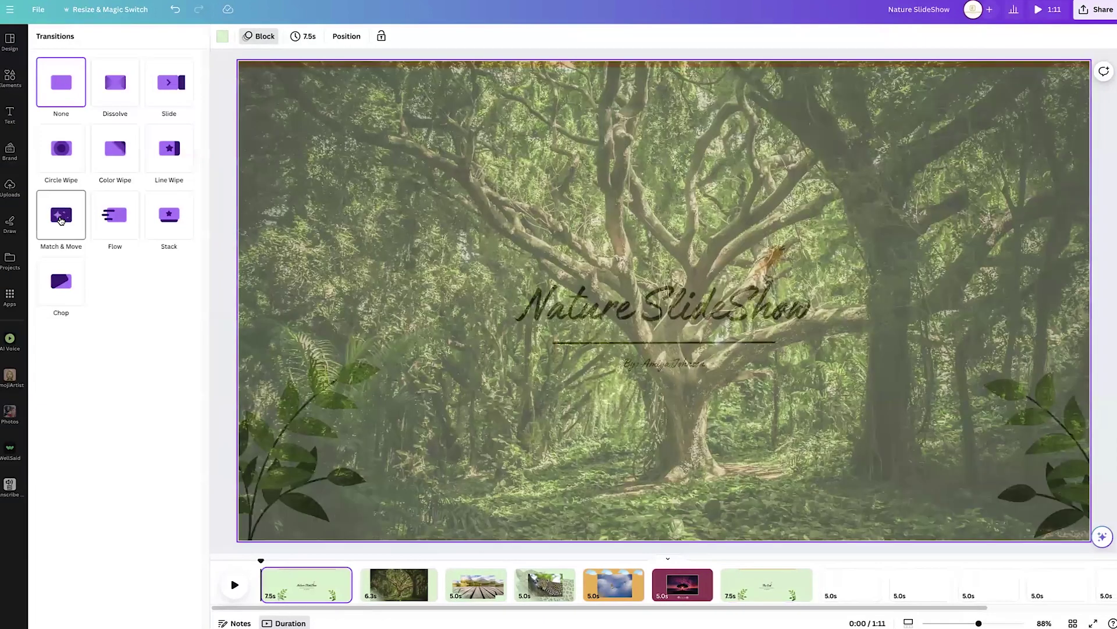
{"action": "left_click", "coordinate": [61, 220]}
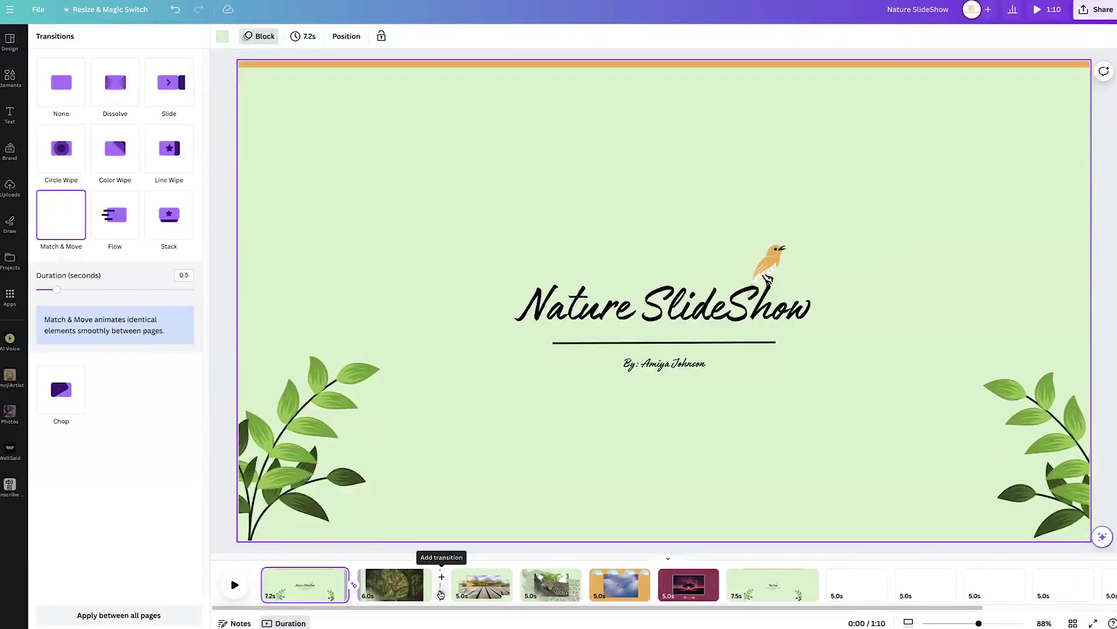
- Add a Flow transition between the second and third pages and a Stack transition between the third and fourth pages
{"action": "left_click", "coordinate": [441, 592]}
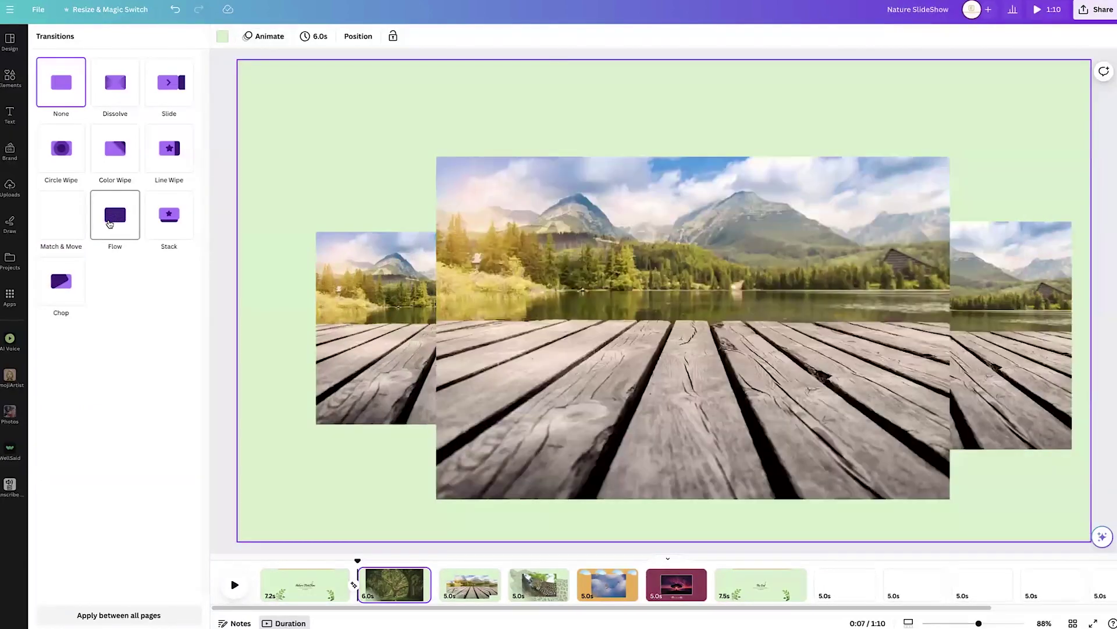
{"action": "left_click", "coordinate": [109, 224]}
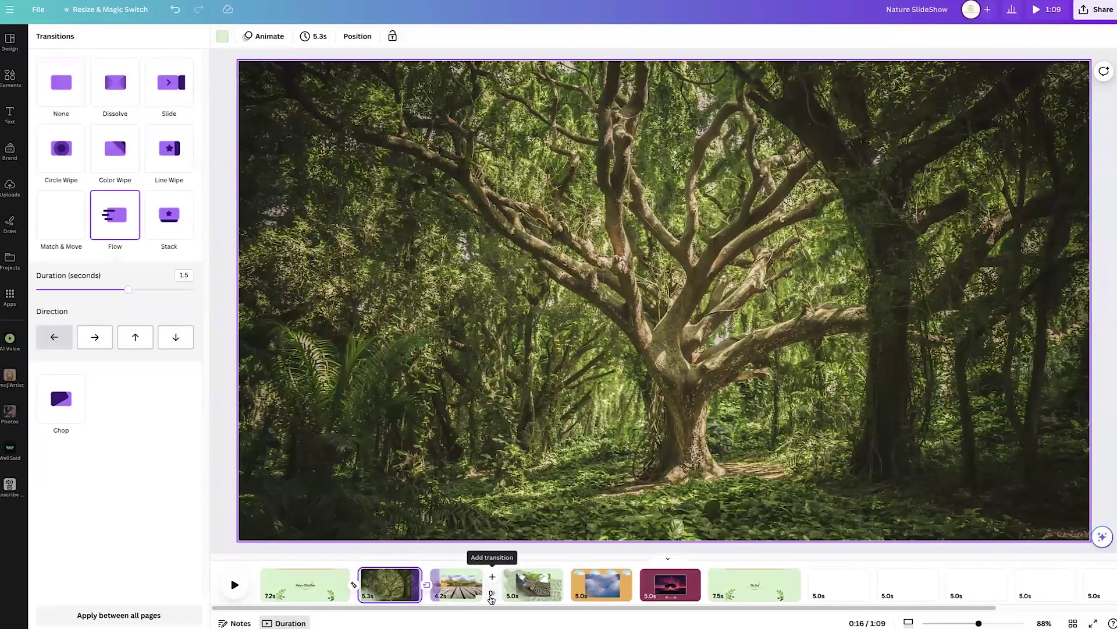
{"action": "left_click", "coordinate": [492, 597]}
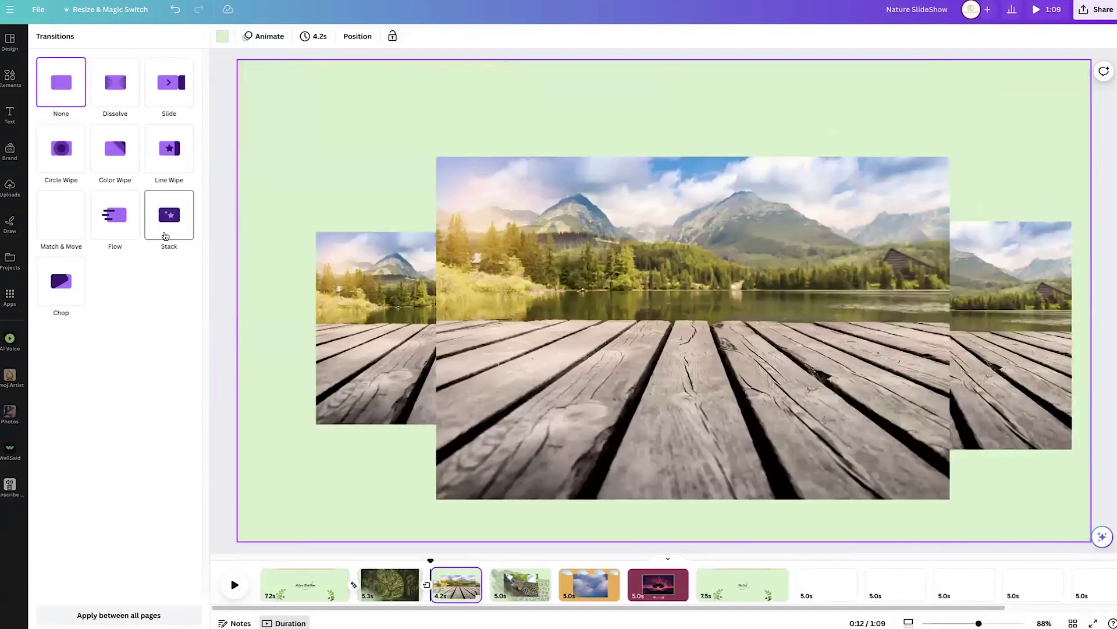
{"action": "left_click", "coordinate": [165, 236]}
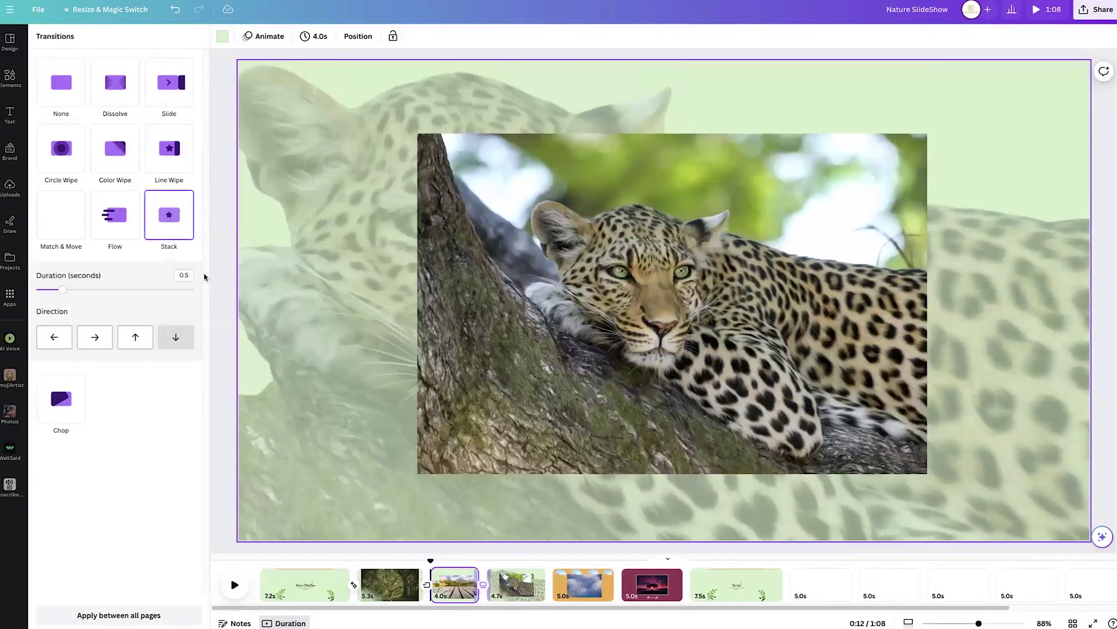